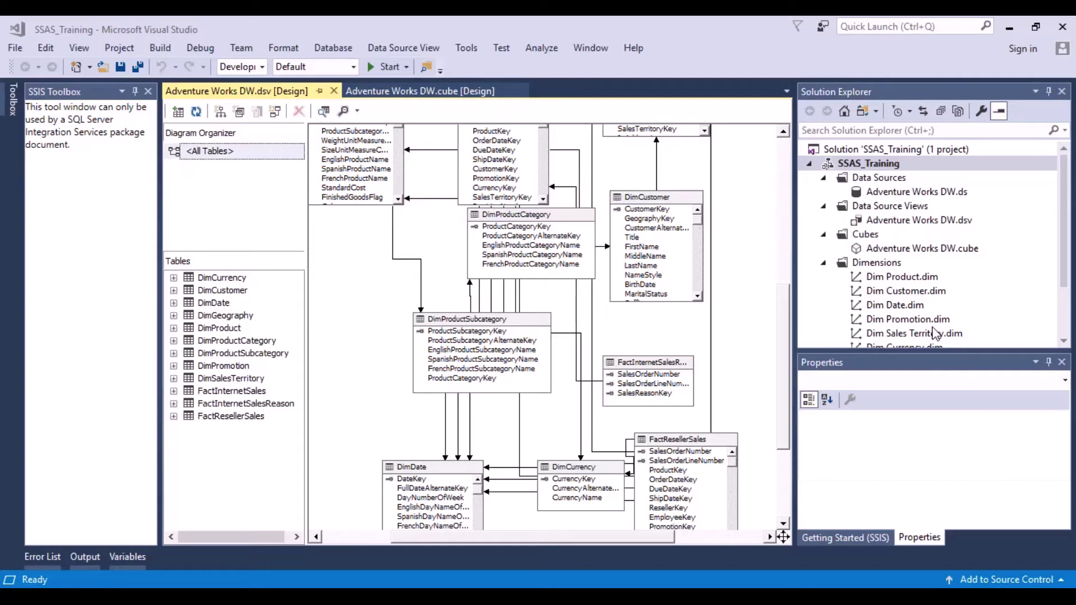
- Start a new cube in the SSAS_Training project with the Cube Wizard, using existing tables as the creation method
{"action": "left_click", "coordinate": [865, 236]}
{"action": "right_click", "coordinate": [867, 238]}
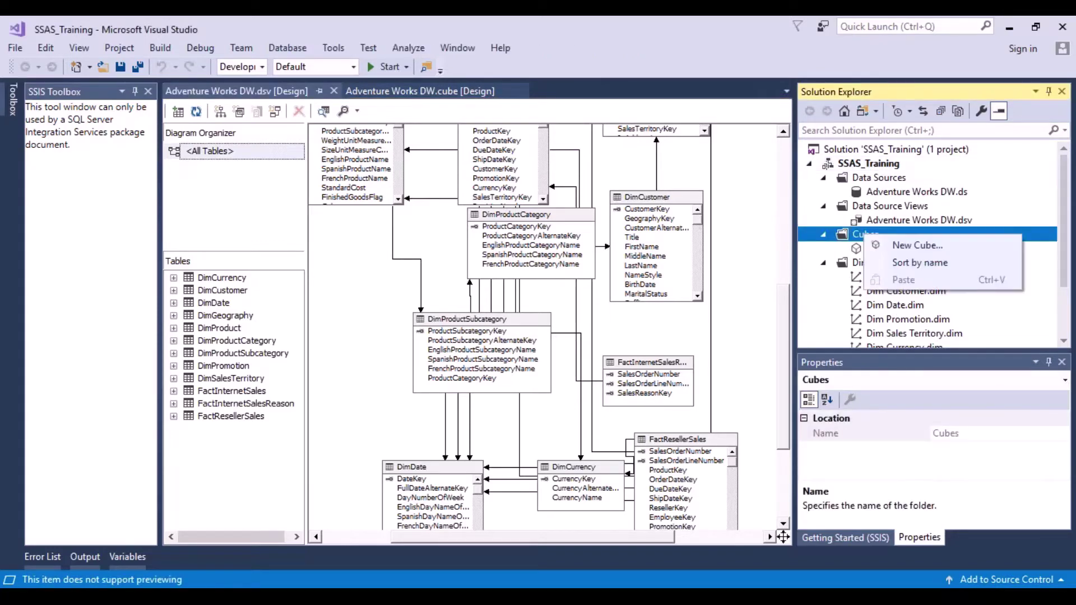
{"action": "left_click", "coordinate": [897, 246]}
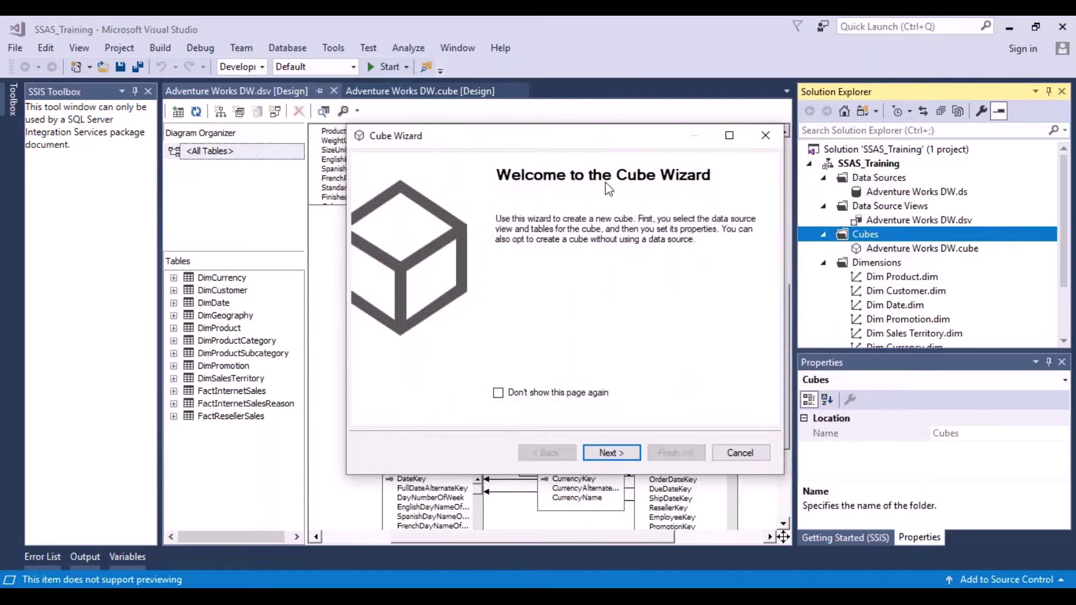
{"action": "left_click", "coordinate": [616, 455]}
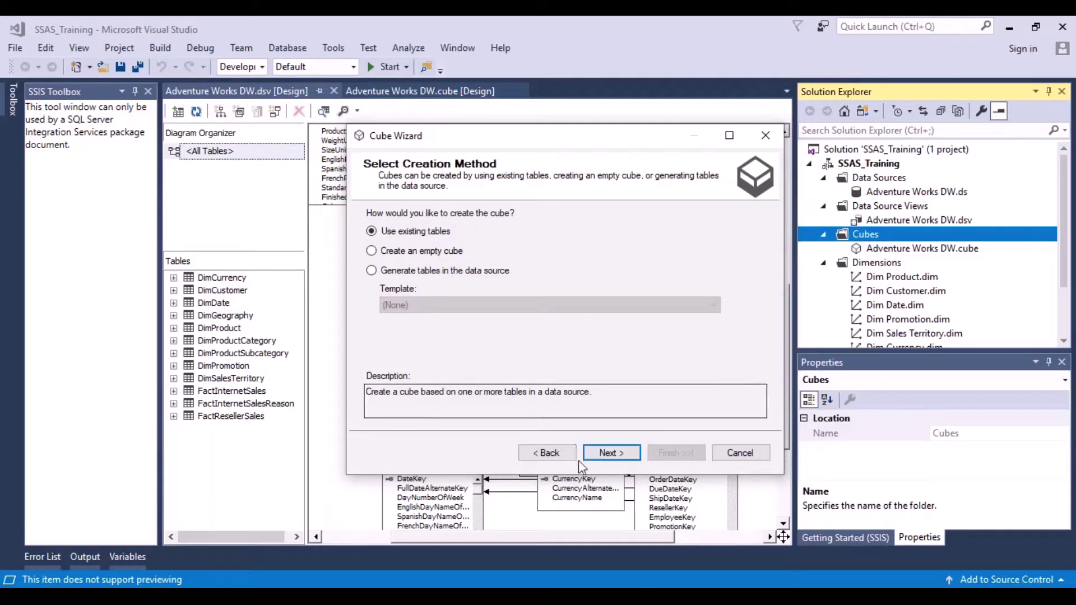
{"action": "left_click", "coordinate": [615, 453]}
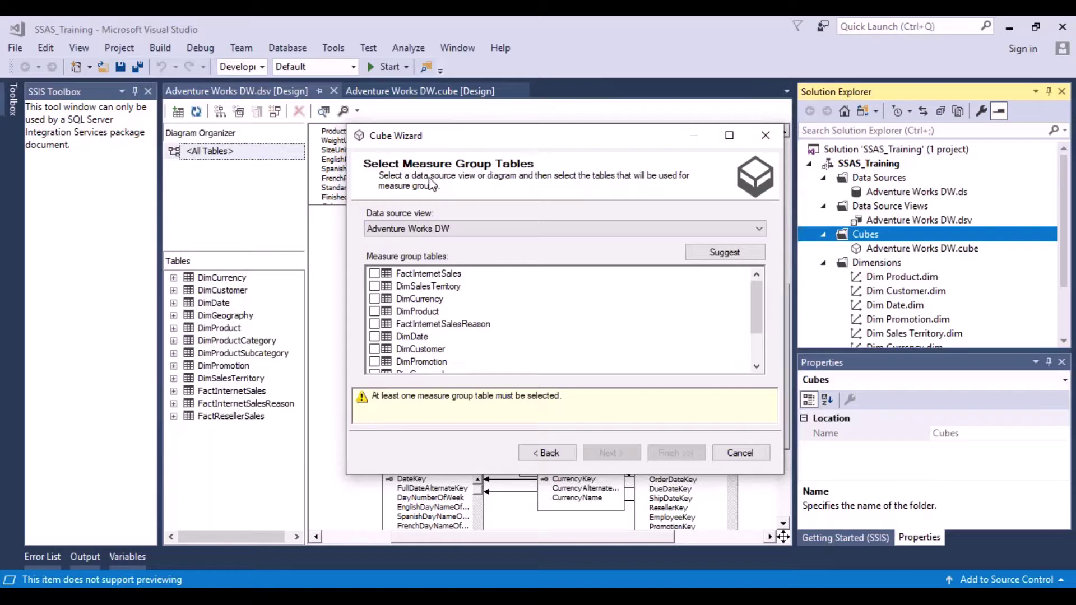
- Select FactInternetSales and FactResellerSales as the cube's measure group tables and continue to the measures
{"action": "left_click", "coordinate": [374, 273]}
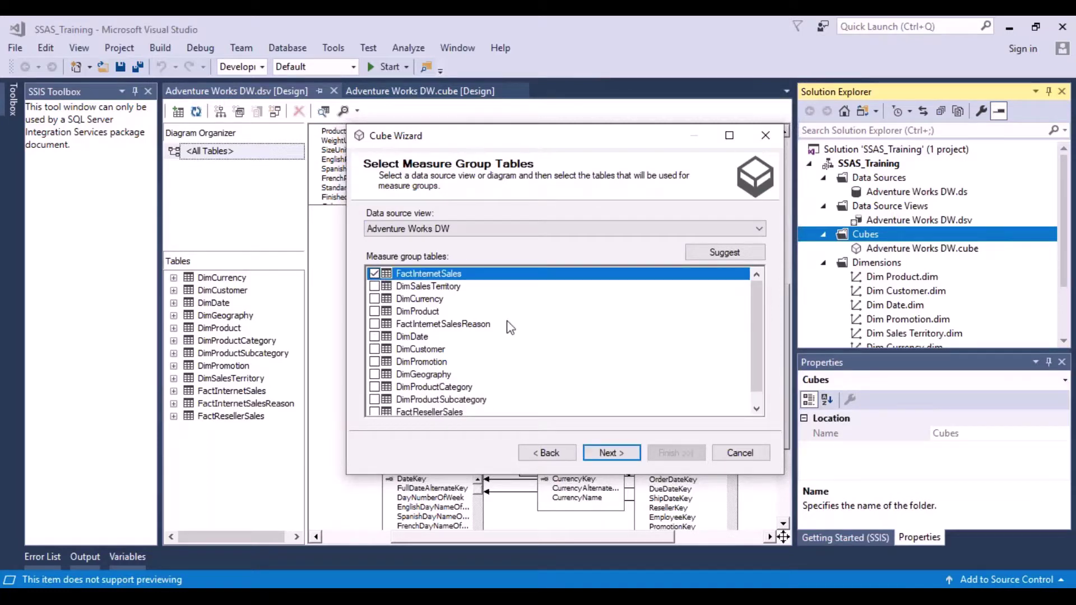
{"action": "left_click", "coordinate": [373, 412]}
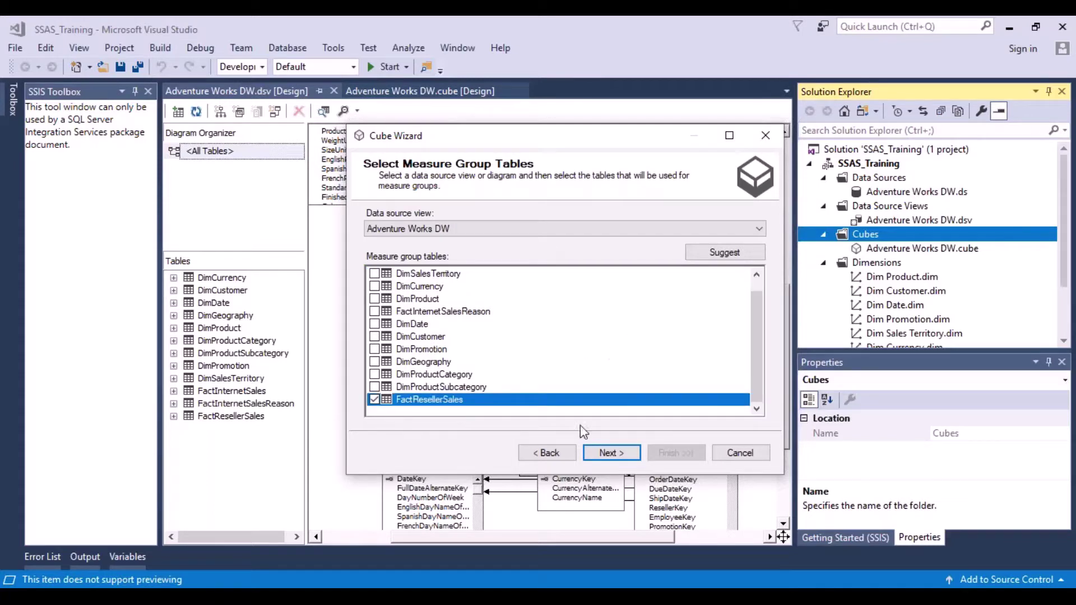
{"action": "left_click", "coordinate": [616, 452]}
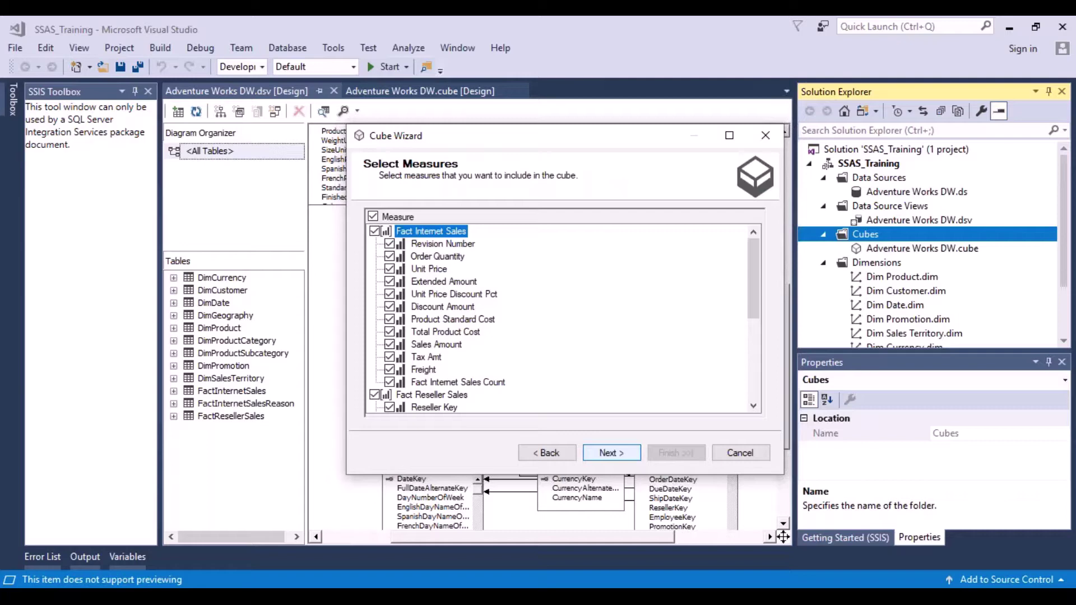
- Exclude all Fact Internet Sales measures except Total Product Cost and Sales Amount
{"action": "left_click", "coordinate": [389, 244]}
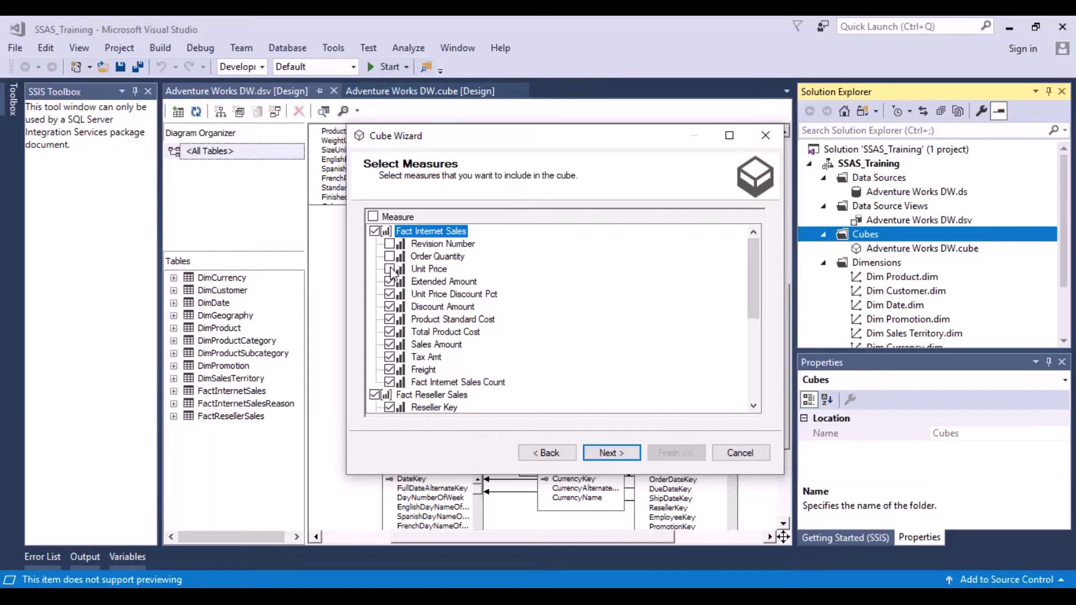
{"action": "left_click", "coordinate": [389, 269]}
{"action": "left_click", "coordinate": [389, 281]}
{"action": "left_click", "coordinate": [389, 294]}
{"action": "left_click", "coordinate": [389, 306]}
{"action": "left_click", "coordinate": [389, 319]}
{"action": "left_click", "coordinate": [389, 331]}
{"action": "left_click", "coordinate": [390, 357]}
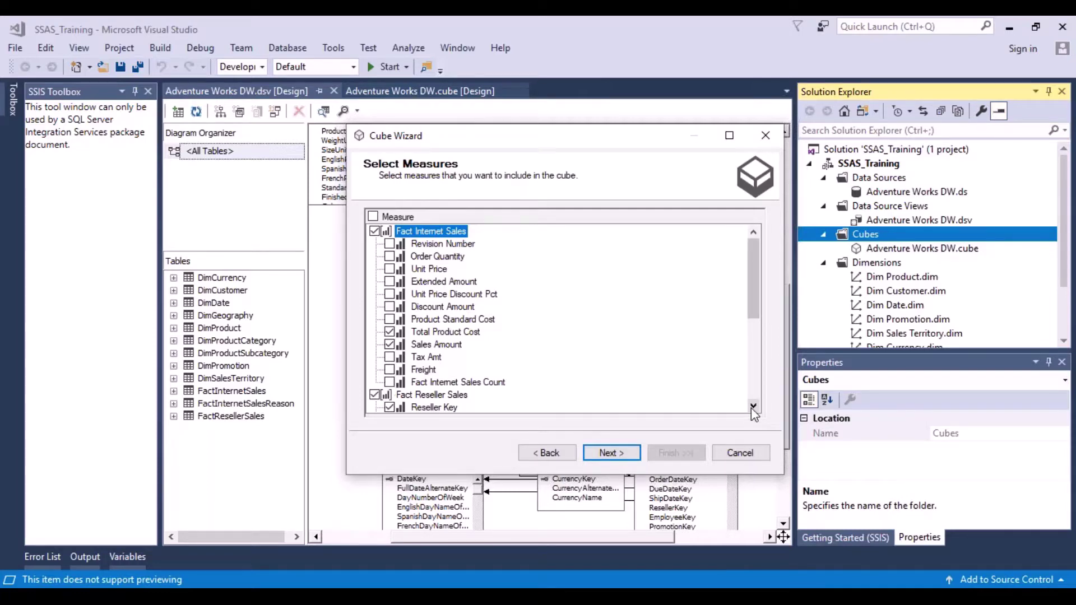
- Keep only Total Product Cost and Sales Amount among the Fact Reseller Sales measures and continue to the existing dimensions
{"action": "left_click_drag", "start_coordinate": [752, 406], "coordinate": [753, 407]}
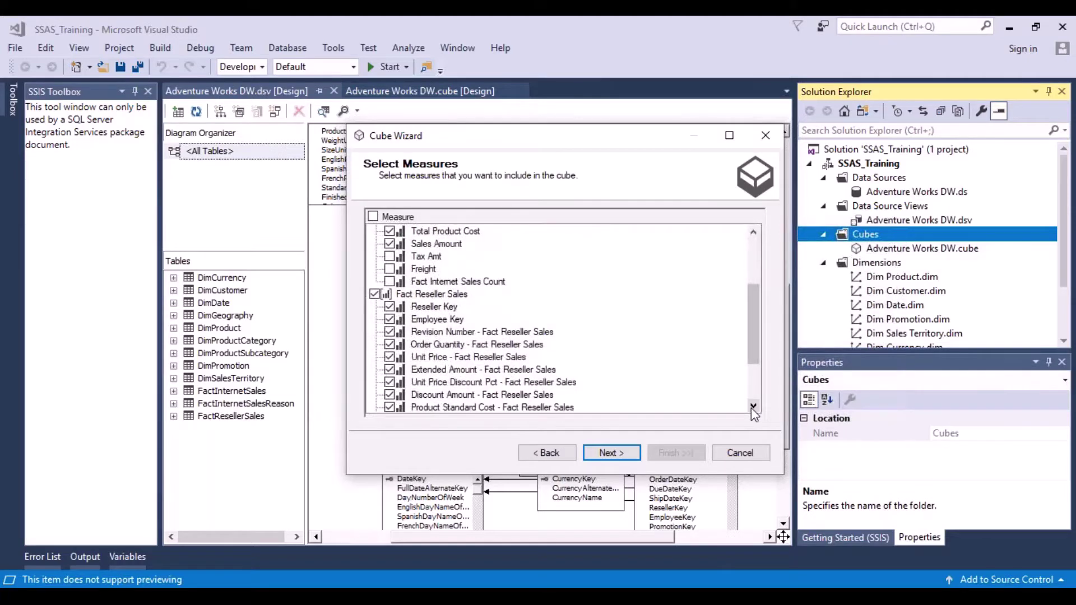
{"action": "left_click", "coordinate": [753, 406]}
{"action": "left_click", "coordinate": [752, 406]}
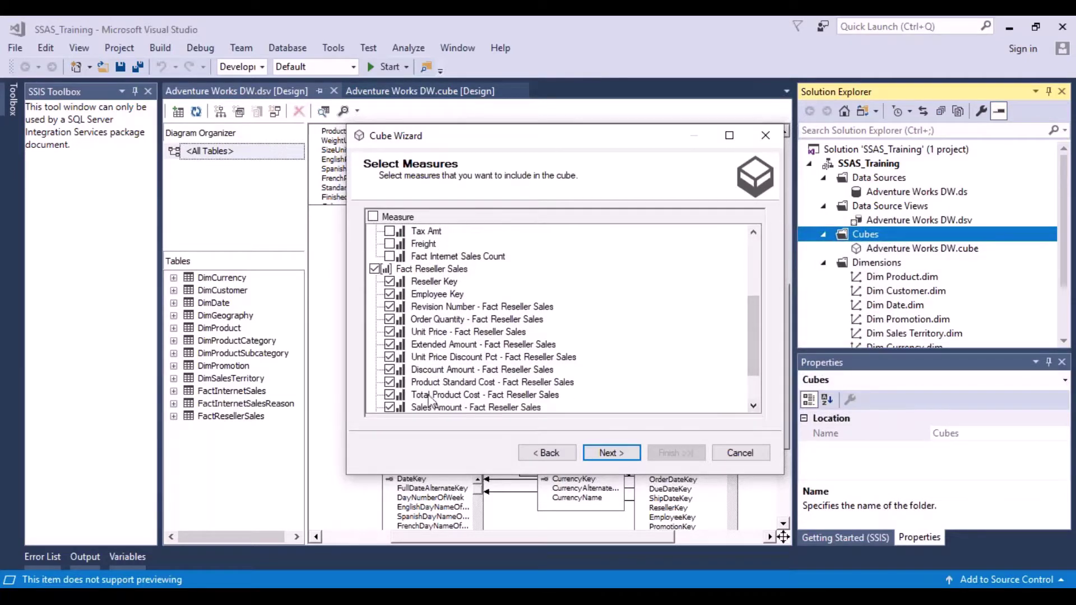
{"action": "left_click", "coordinate": [374, 270]}
{"action": "left_click", "coordinate": [389, 395]}
{"action": "left_click", "coordinate": [389, 407]}
{"action": "left_click", "coordinate": [615, 459]}
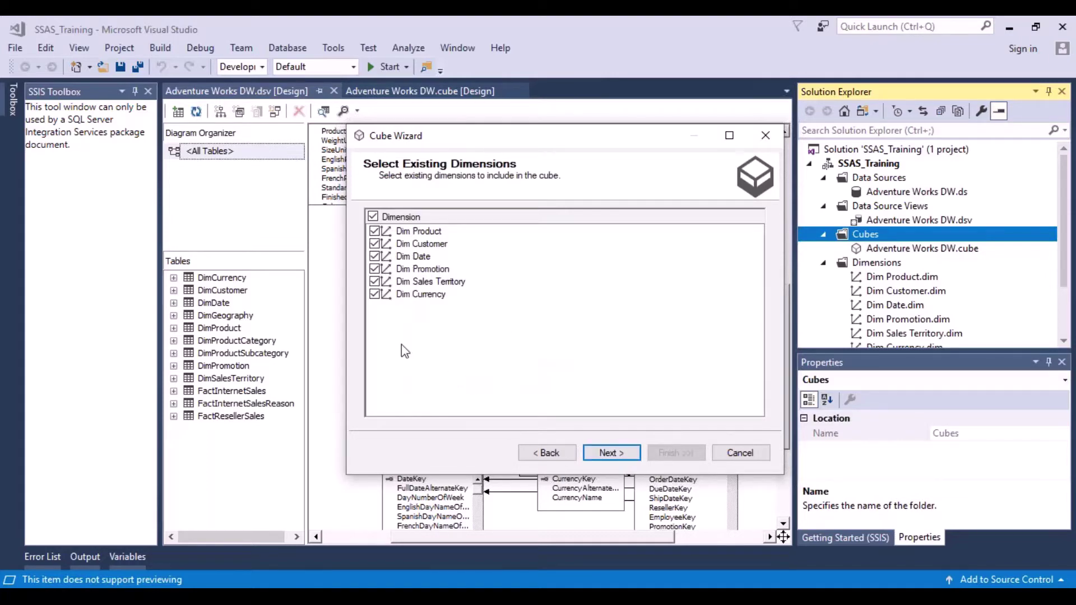
- Include only the existing dimensions Dim Product, Dim Customer and Dim Date, leaving out Promotion, Sales Territory and Currency
{"action": "left_click", "coordinate": [375, 270]}
{"action": "left_click", "coordinate": [374, 281]}
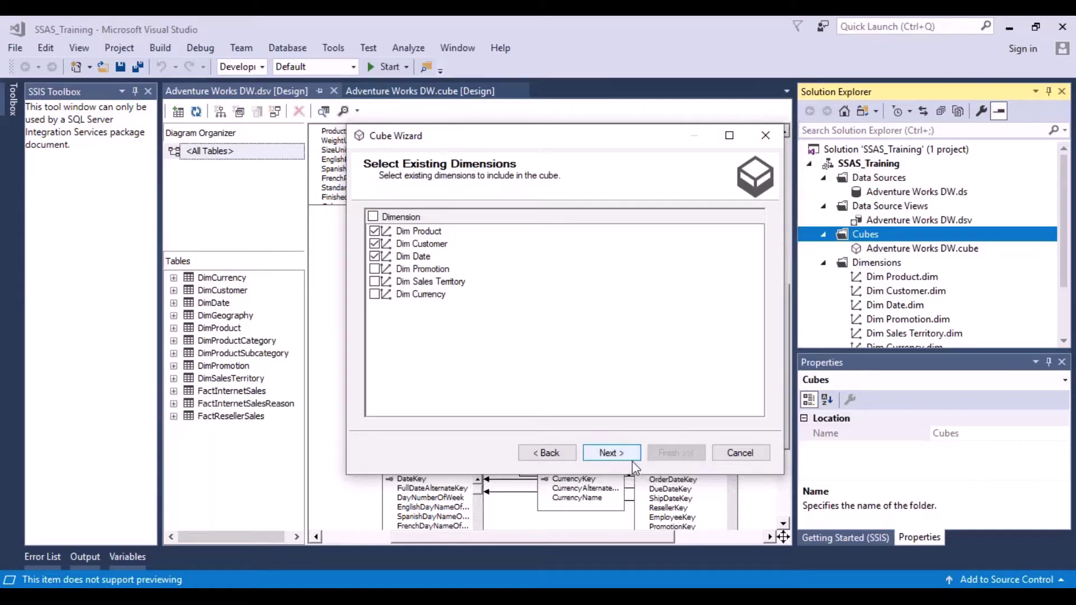
{"action": "left_click", "coordinate": [619, 455]}
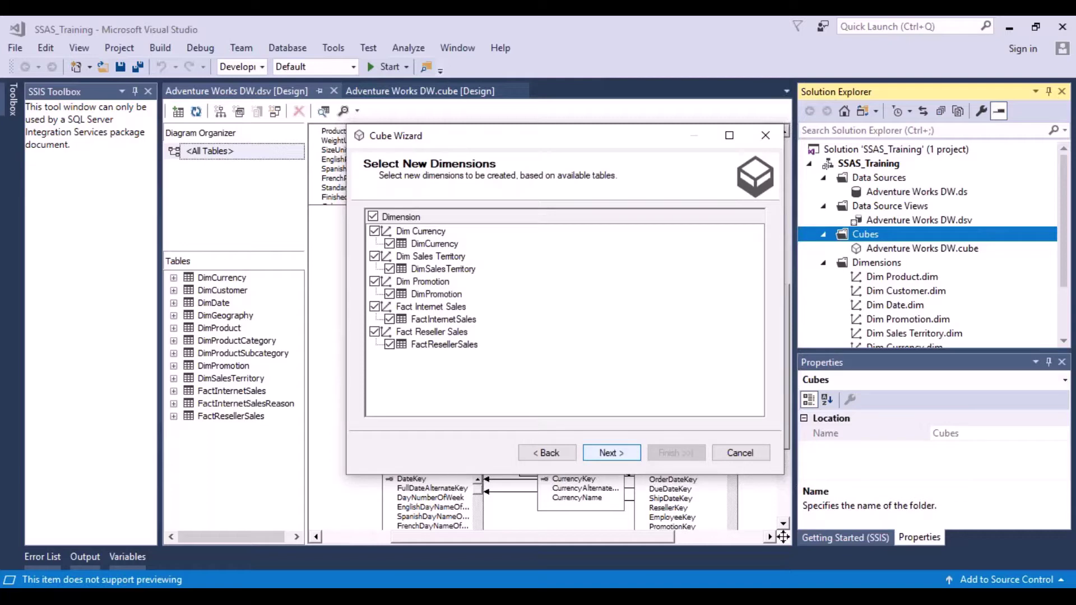
- Exclude all suggested new dimensions: Dim Currency, Dim Sales Territory, Dim Promotion, Fact Internet Sales and Fact Reseller Sales
{"action": "left_click", "coordinate": [375, 256]}
{"action": "left_click", "coordinate": [375, 282]}
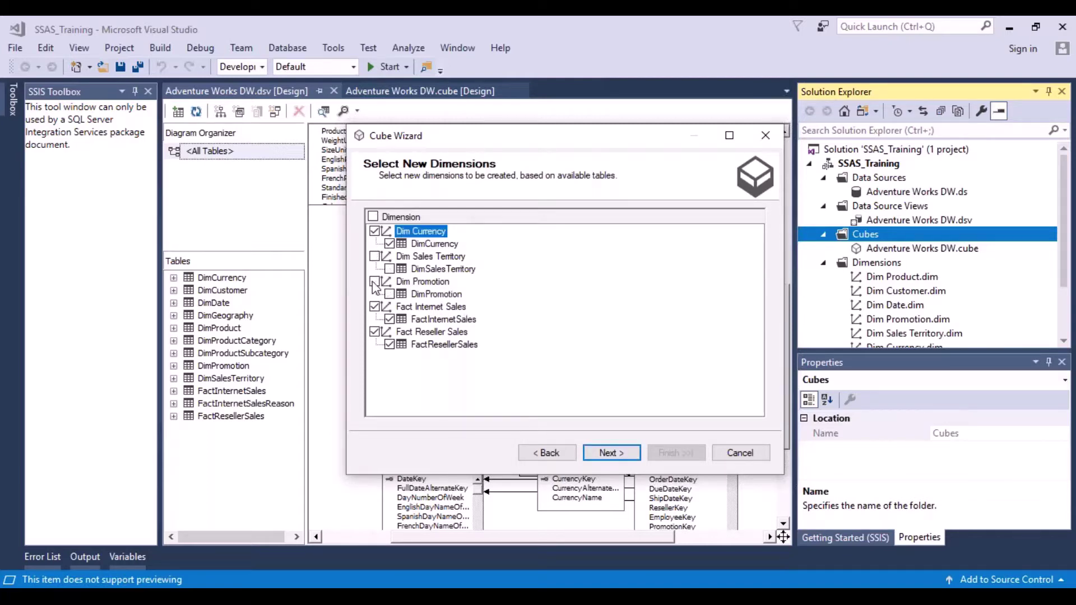
{"action": "left_click", "coordinate": [374, 307]}
{"action": "left_click", "coordinate": [374, 332]}
{"action": "left_click", "coordinate": [374, 231]}
{"action": "left_click", "coordinate": [609, 452]}
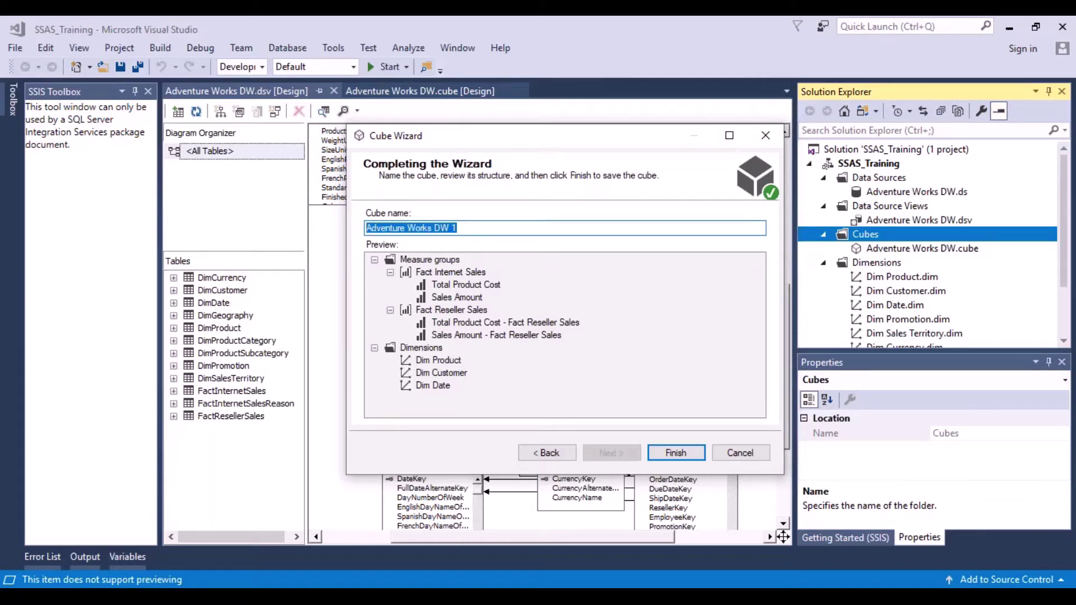
- Name the cube DemoCube and finish the wizard
{"action": "type", "text": "DemoCube"}
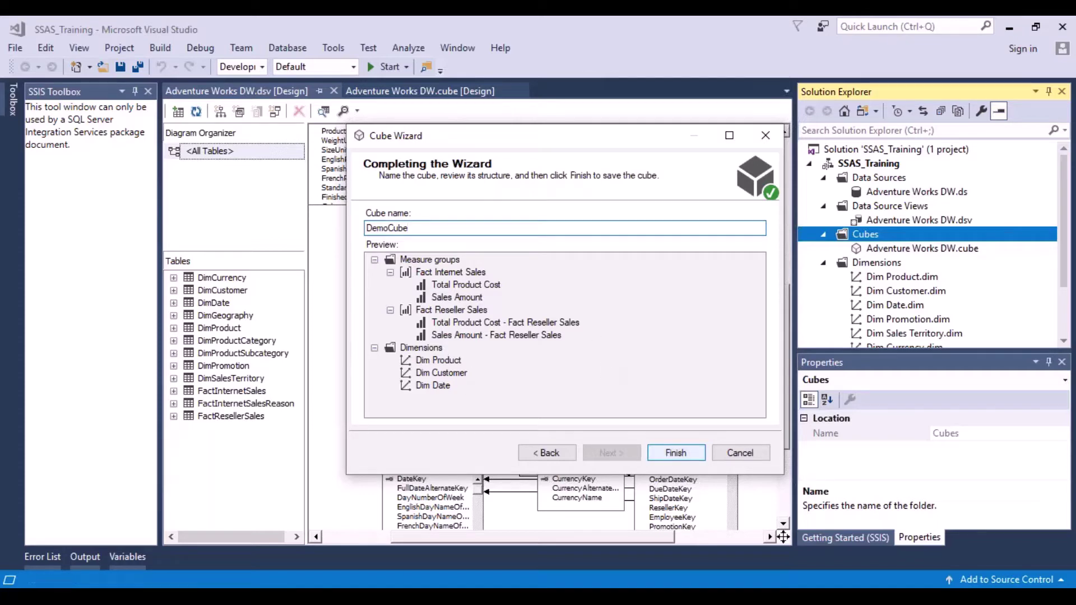
{"action": "left_click", "coordinate": [675, 453]}
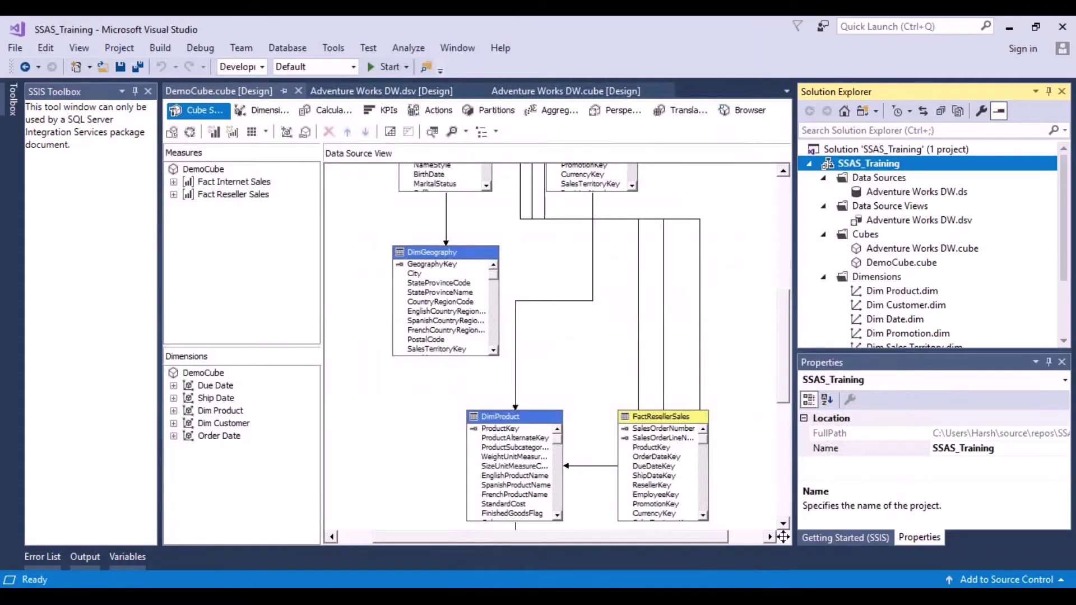
- Close the Adventure Works DW.cube designer and return to the DemoCube design
{"action": "left_click", "coordinate": [910, 267]}
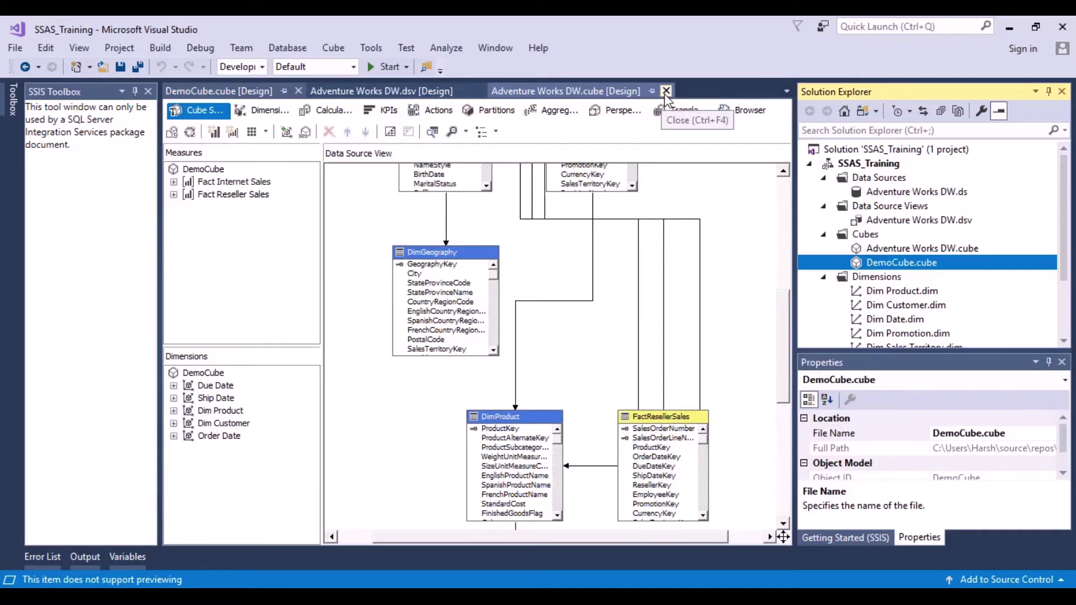
{"action": "left_click", "coordinate": [665, 91]}
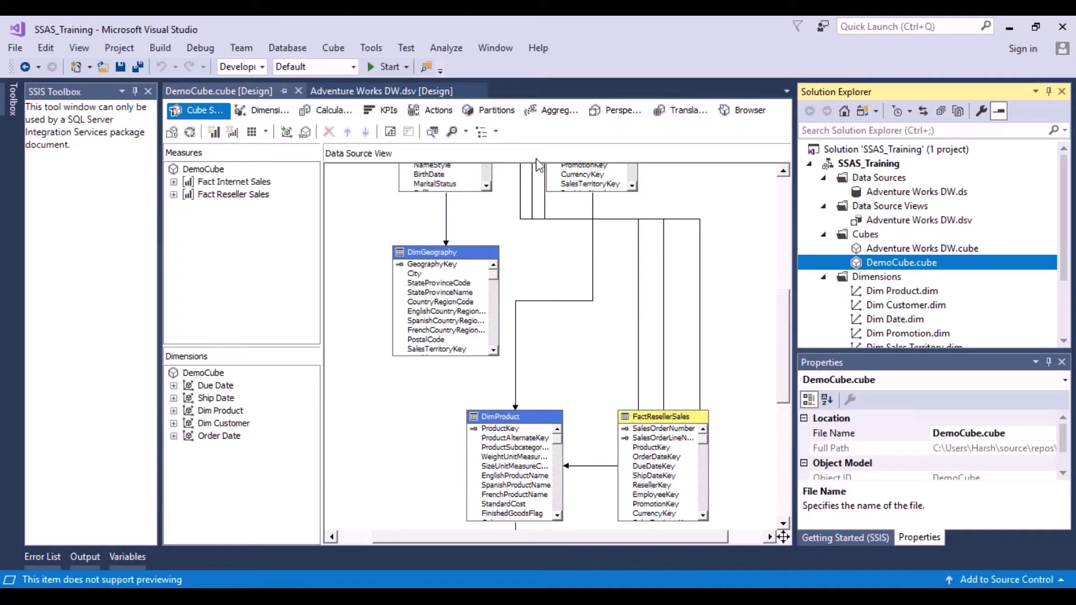
{"action": "left_click", "coordinate": [224, 93]}
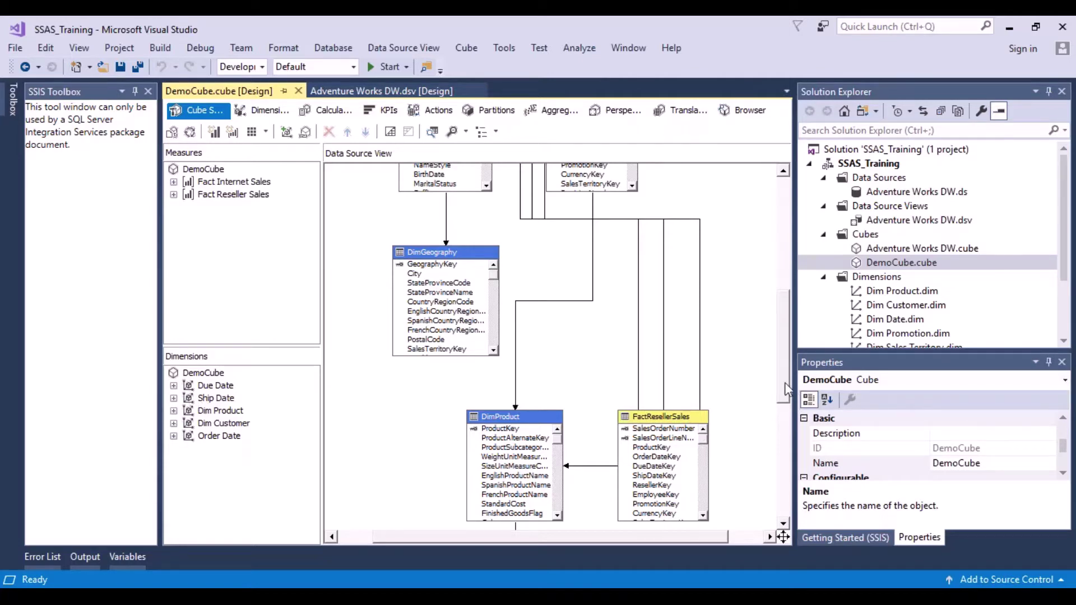
- Examine the columns of FactInternetSales in the cube diagram, including OrderDate, DueDate and ShipDate
{"action": "left_click_drag", "start_coordinate": [784, 382], "coordinate": [784, 330]}
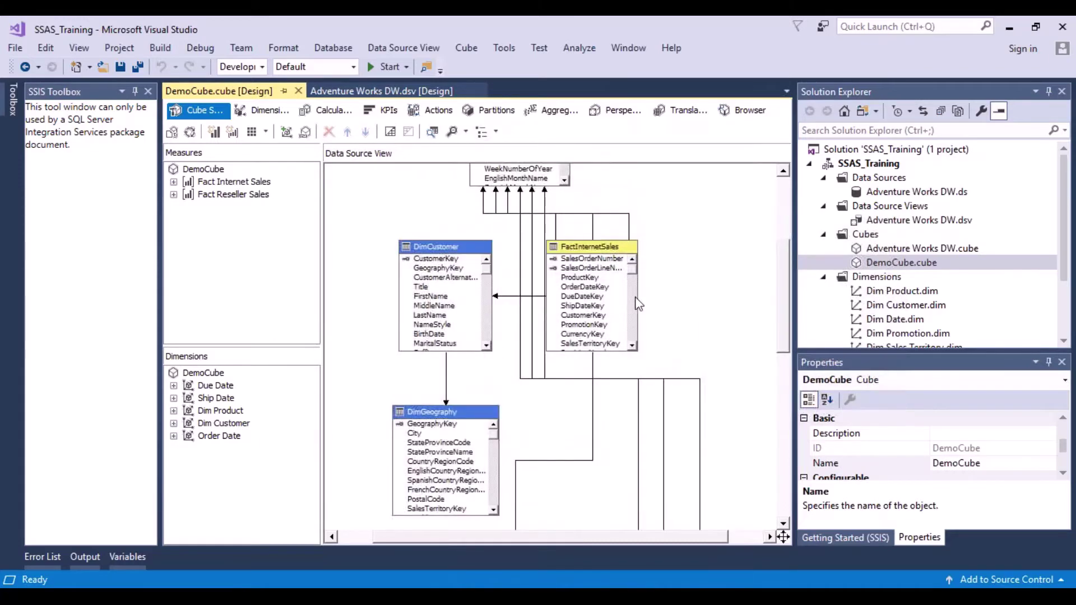
{"action": "left_click", "coordinate": [631, 351]}
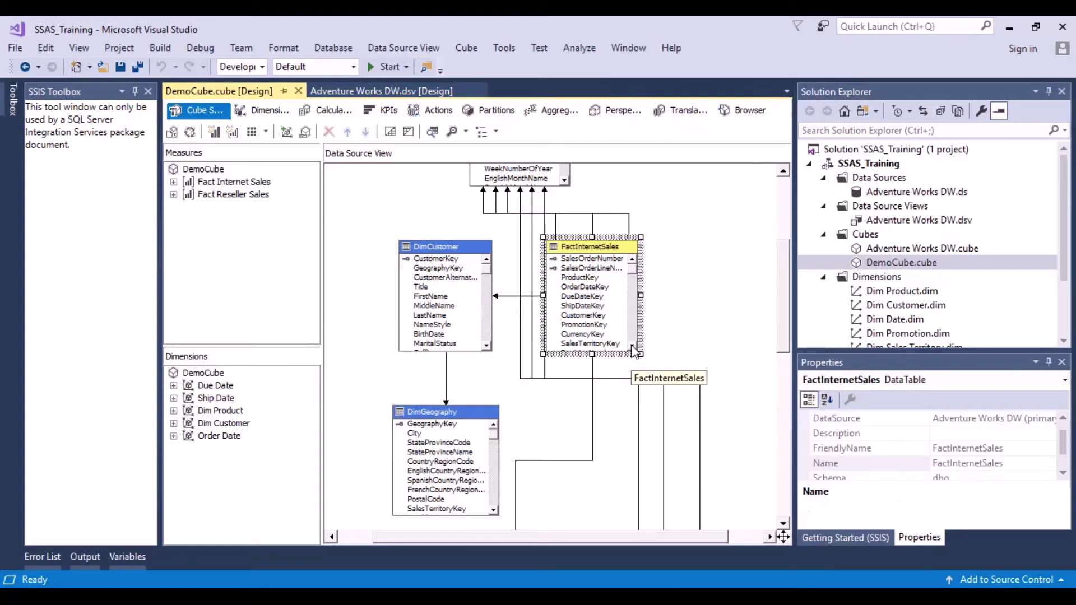
{"action": "left_click", "coordinate": [632, 346]}
{"action": "left_click", "coordinate": [632, 346]}
{"action": "left_click", "coordinate": [632, 346]}
{"action": "left_click", "coordinate": [632, 346]}
{"action": "left_click", "coordinate": [632, 345]}
{"action": "left_click", "coordinate": [632, 346]}
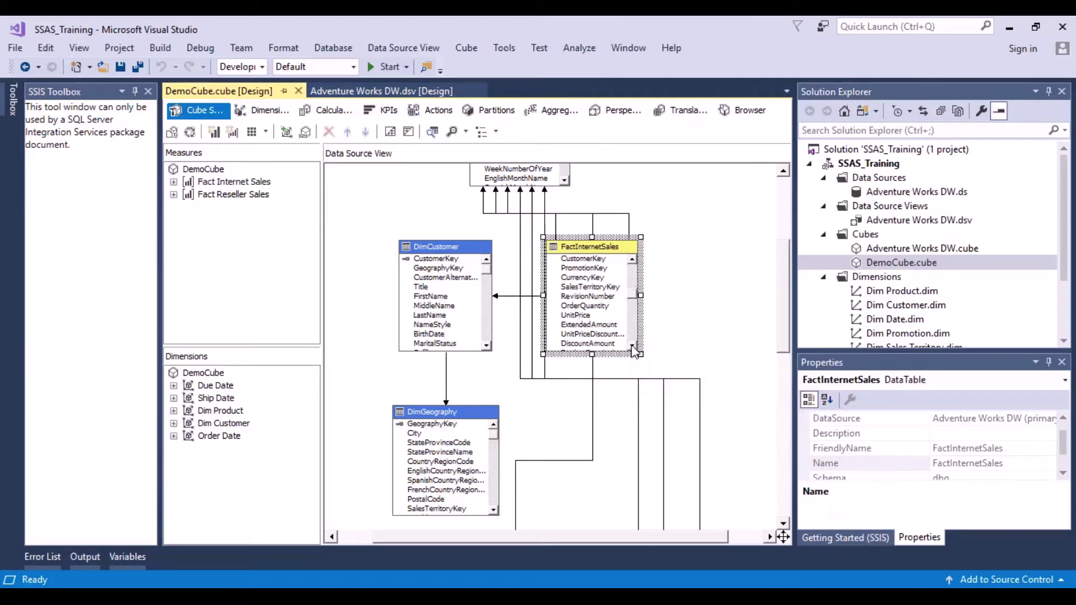
{"action": "left_click", "coordinate": [632, 346]}
{"action": "left_click", "coordinate": [632, 346]}
{"action": "left_click", "coordinate": [632, 346]}
{"action": "left_click", "coordinate": [632, 346]}
{"action": "left_click", "coordinate": [632, 346]}
{"action": "left_click", "coordinate": [632, 346]}
{"action": "left_click", "coordinate": [632, 345]}
{"action": "left_click", "coordinate": [632, 346]}
{"action": "left_click", "coordinate": [632, 346]}
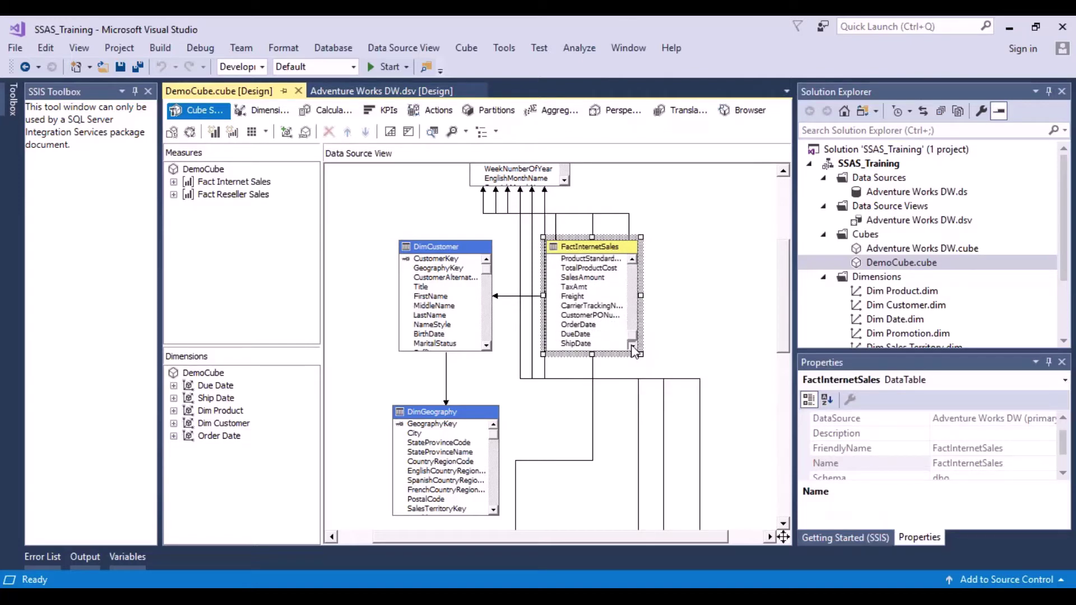
{"action": "left_click", "coordinate": [585, 326]}
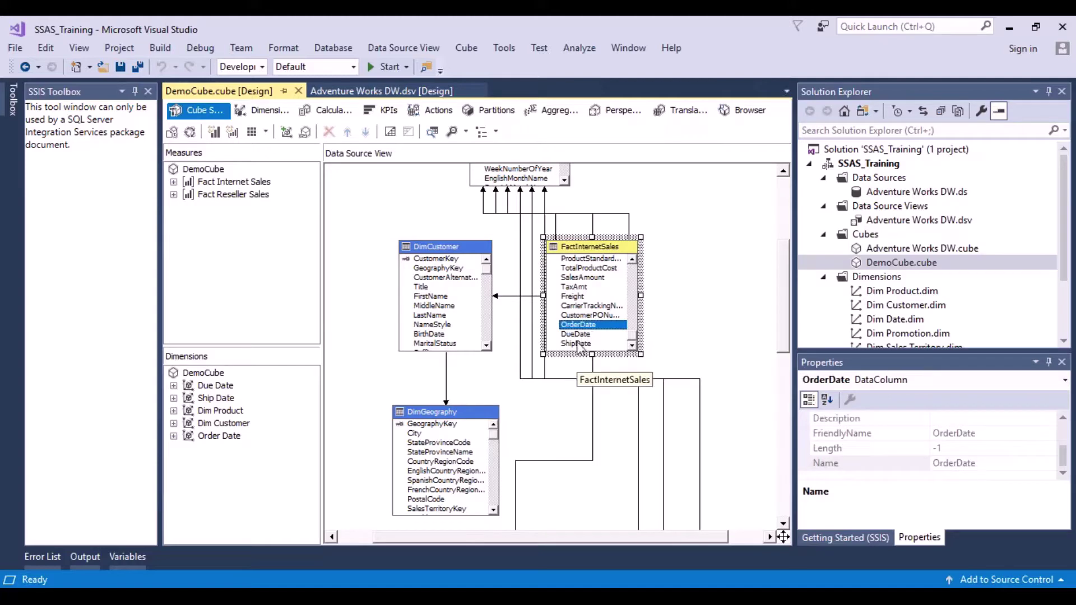
{"action": "left_click", "coordinate": [579, 335]}
{"action": "left_click", "coordinate": [579, 344]}
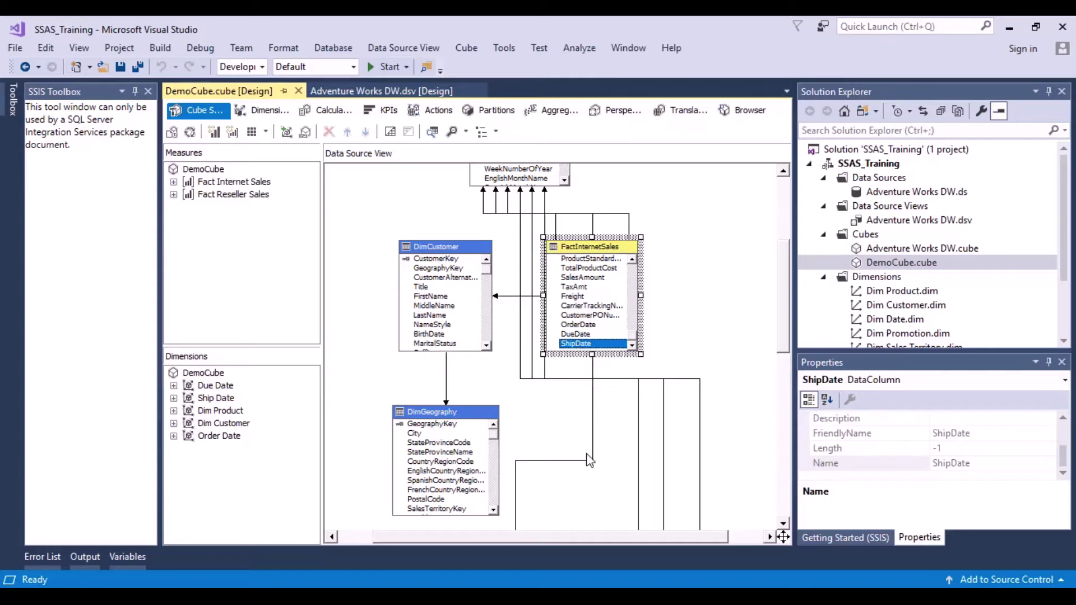
- Move the DimDate table in the diagram to the right of FactInternetSales
{"action": "left_click_drag", "start_coordinate": [518, 535], "coordinate": [588, 544]}
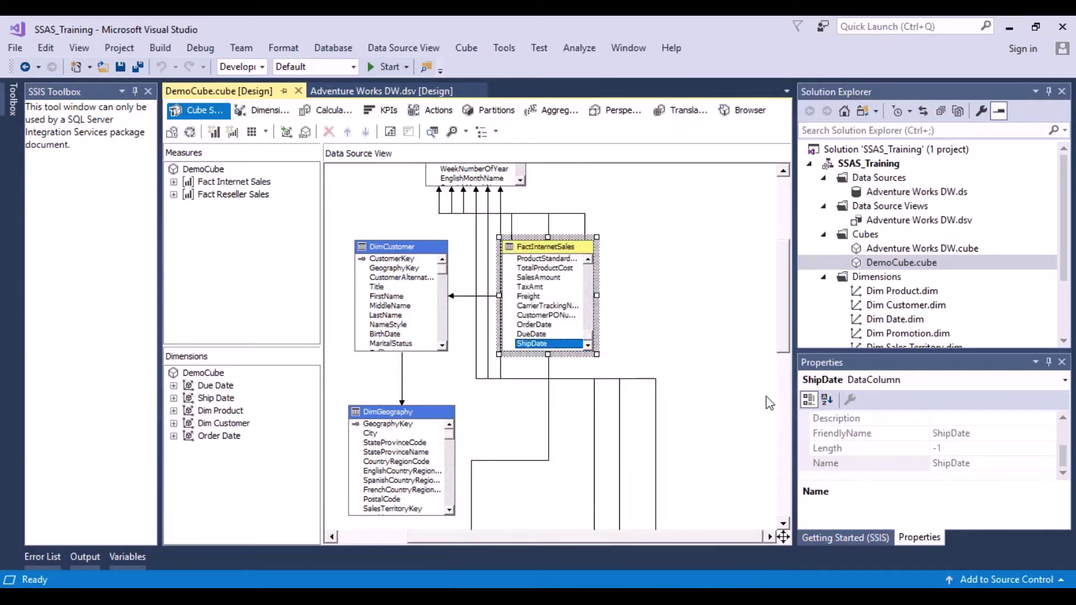
{"action": "left_click_drag", "start_coordinate": [786, 333], "coordinate": [782, 294]}
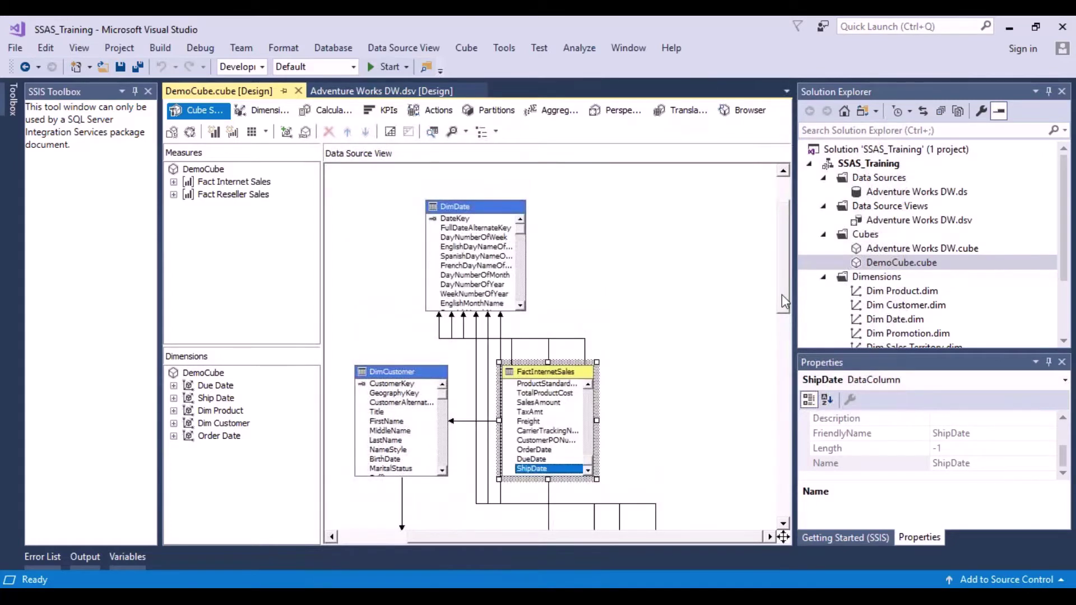
{"action": "left_click", "coordinate": [455, 209]}
{"action": "left_click_drag", "start_coordinate": [455, 208], "coordinate": [694, 343]}
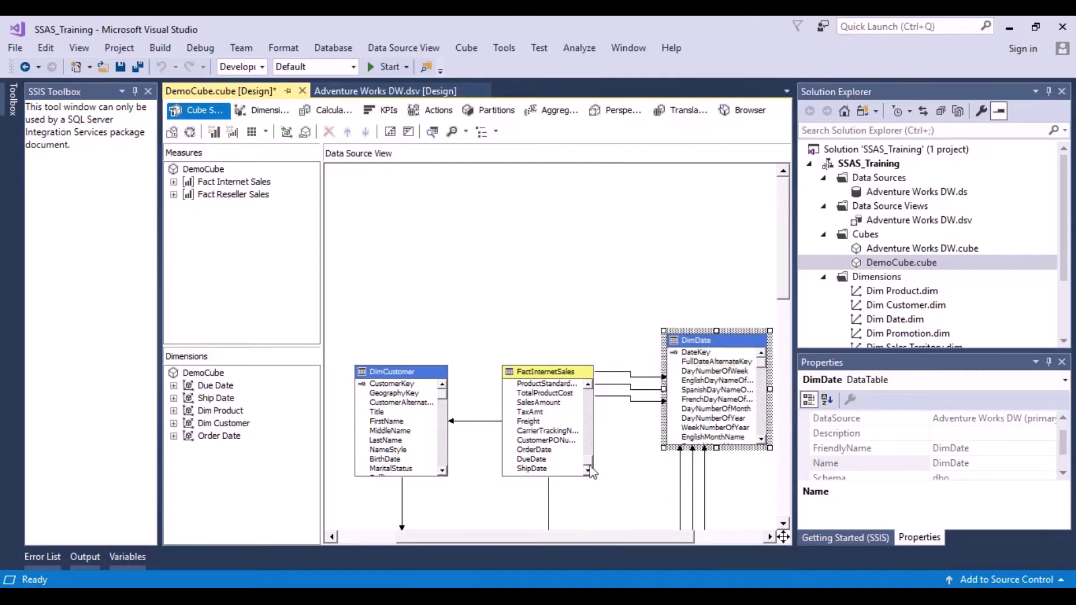
- Review the FactInternetSales columns and move the table above and between DimCustomer and DimDate
{"action": "left_click_drag", "start_coordinate": [588, 462], "coordinate": [595, 390]}
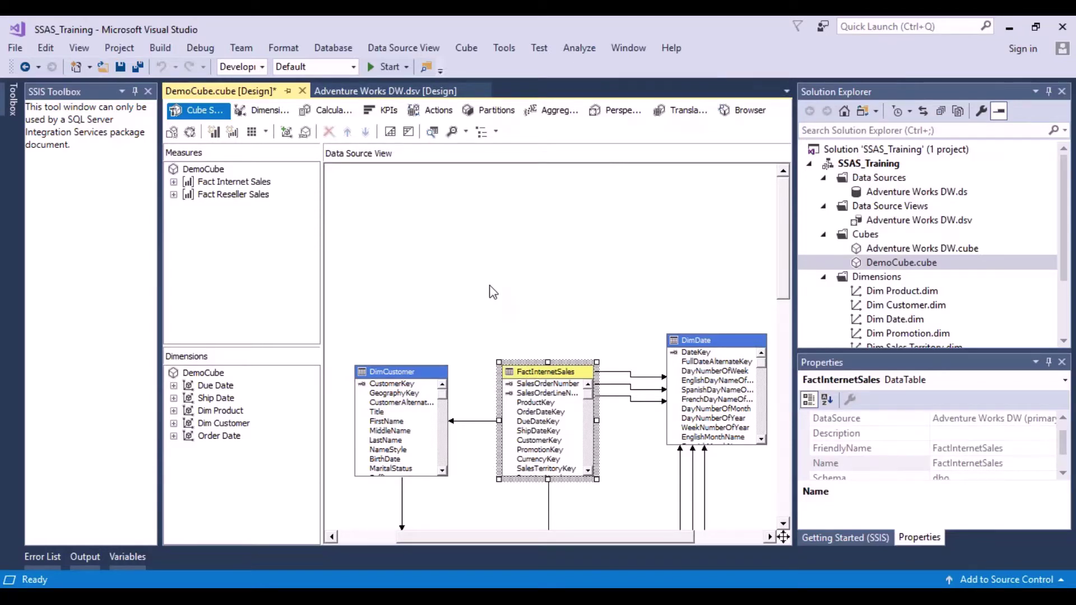
{"action": "left_click_drag", "start_coordinate": [588, 395], "coordinate": [598, 494]}
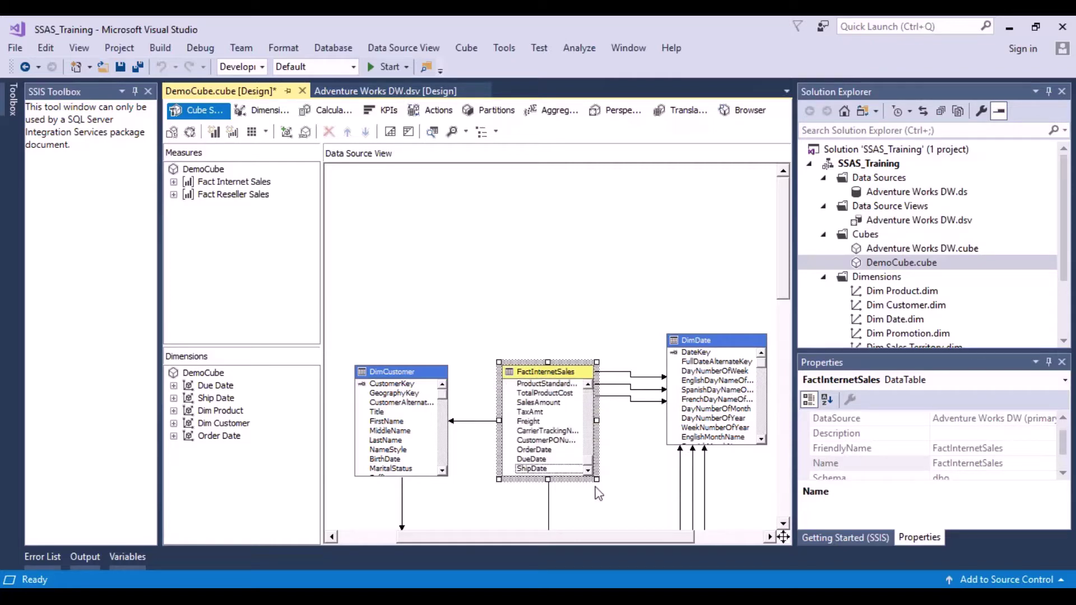
{"action": "left_click", "coordinate": [659, 498]}
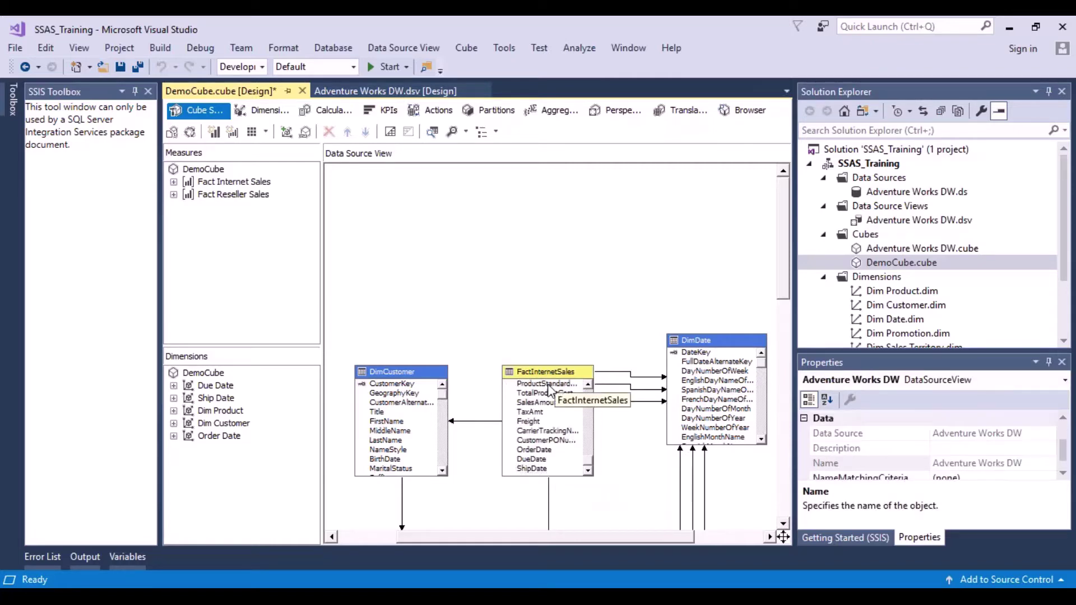
{"action": "left_click_drag", "start_coordinate": [549, 389], "coordinate": [524, 257]}
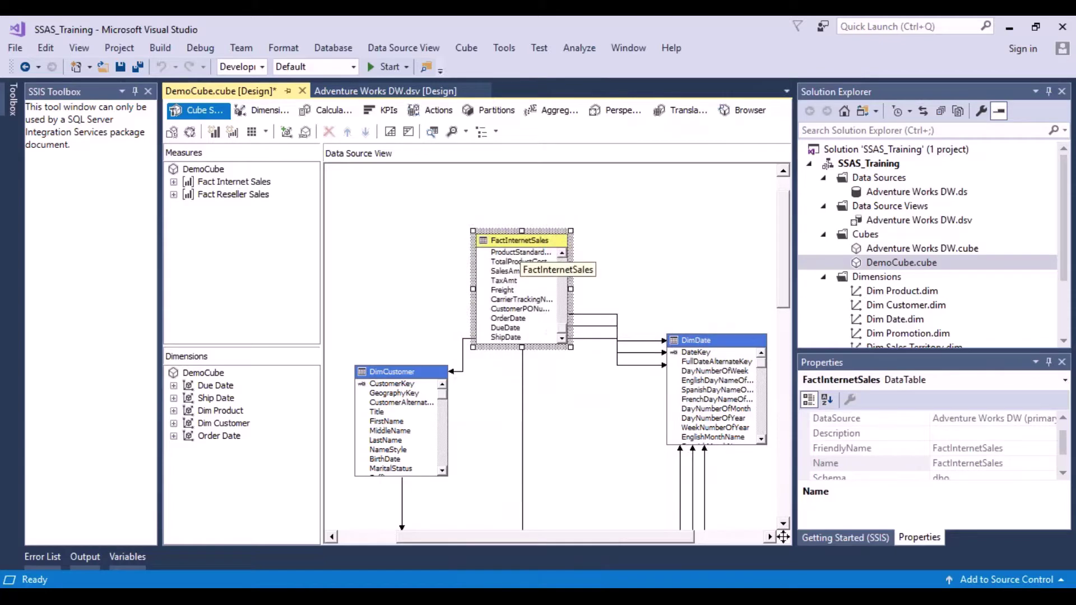
- Open the cube browser for DemoCube
{"action": "left_click", "coordinate": [742, 111]}
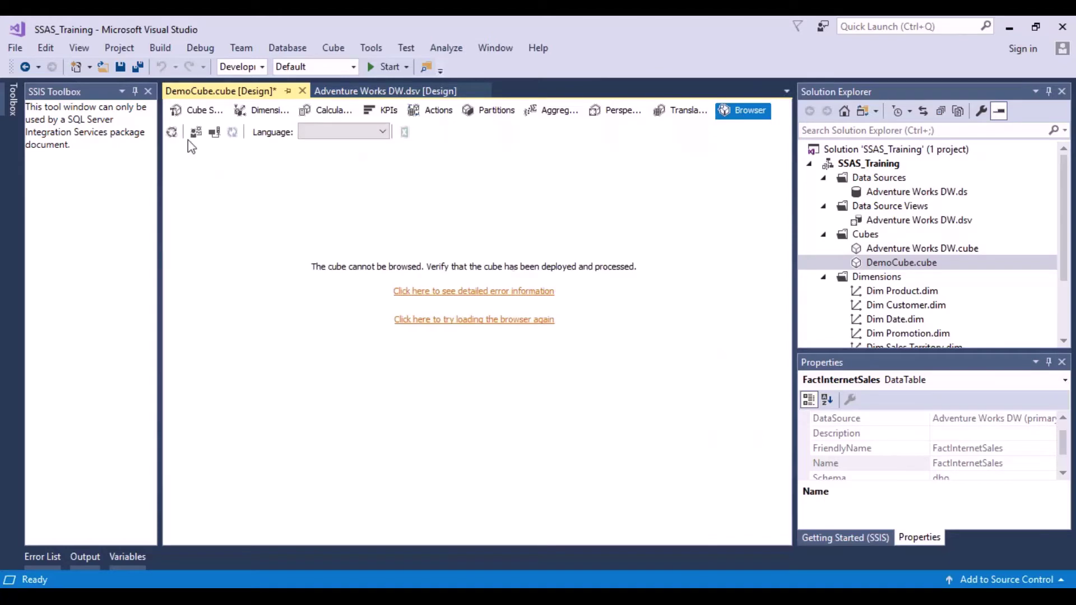
- Return to the cube structure, save all changes and start deploying the SSAS_Training project
{"action": "left_click", "coordinate": [198, 112]}
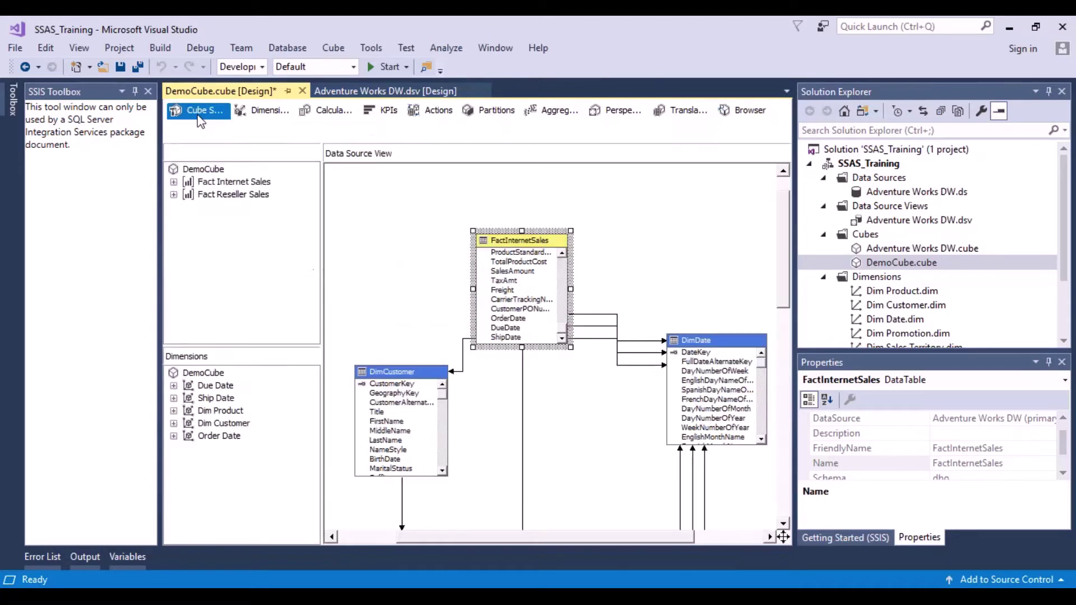
{"action": "left_click", "coordinate": [137, 66]}
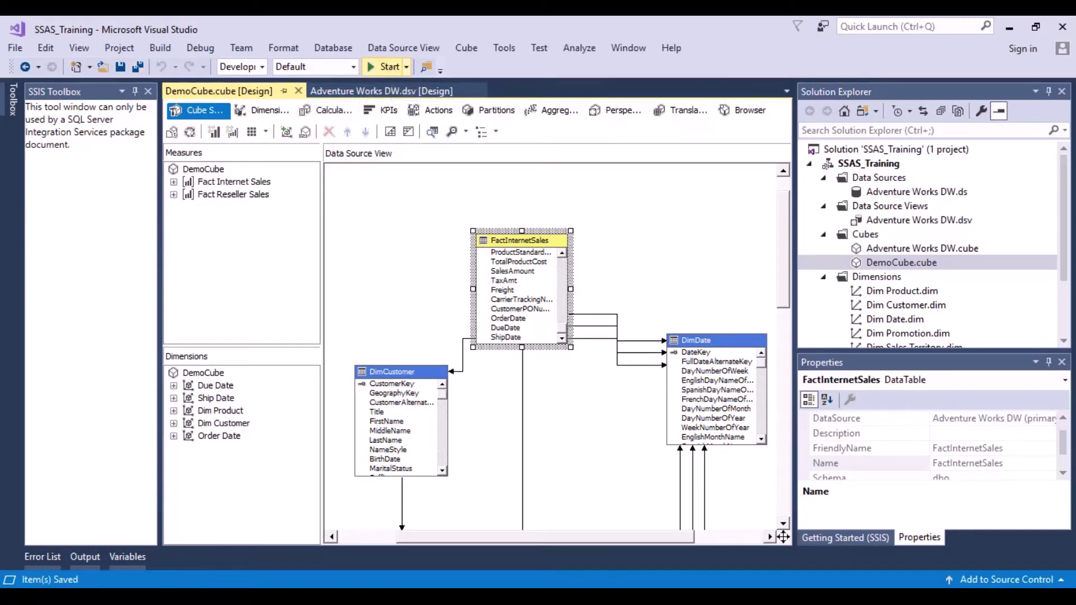
{"action": "left_click", "coordinate": [379, 67]}
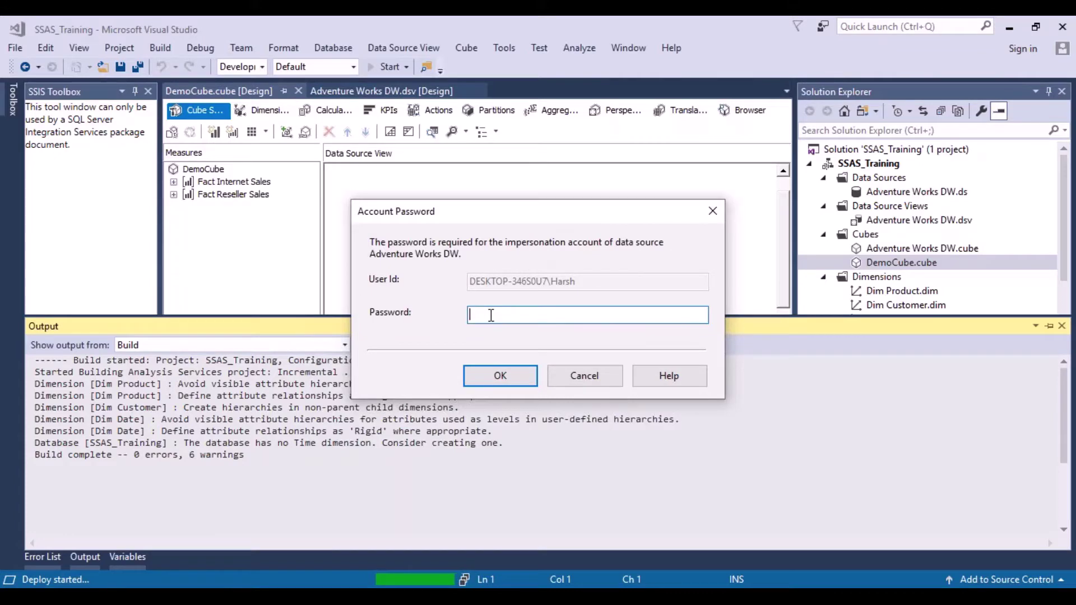
- Enter the impersonation account password for the Adventure Works DW data source, complete the deployment and close its progress window
{"action": "type", "text": "*"}
{"action": "key", "text": "BackSpace"}
{"action": "key", "text": "BackSpace"}
{"action": "key", "text": "BackSpace"}
{"action": "key", "text": "BackSpace"}
{"action": "key", "text": "BackSpace"}
{"action": "key", "text": "BackSpace"}
{"action": "key", "text": "BackSpace"}
{"action": "type", "text": "******"}
{"action": "left_click", "coordinate": [522, 381]}
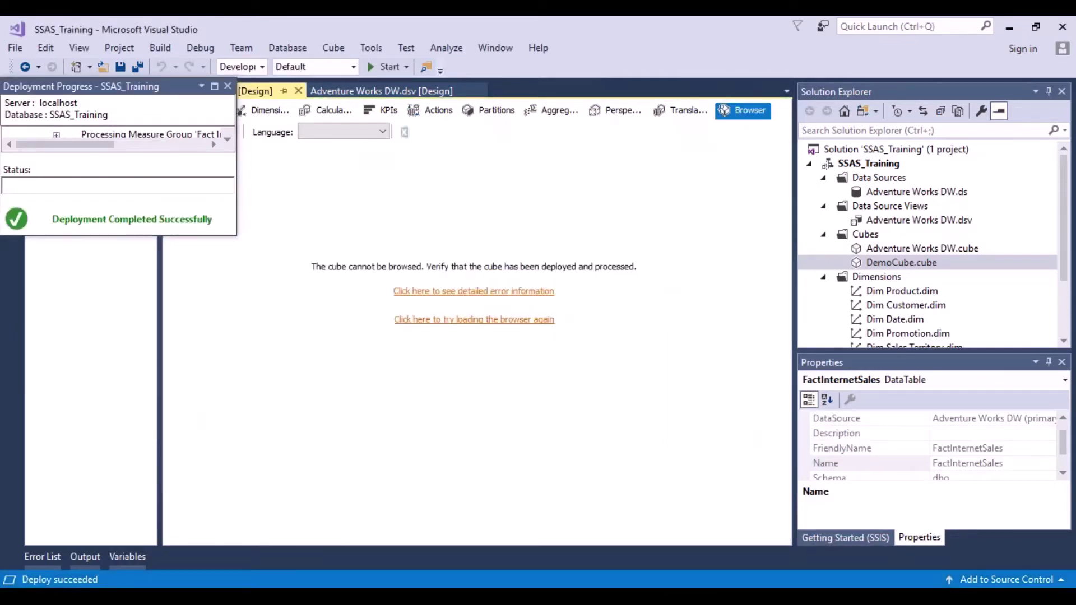
{"action": "left_click", "coordinate": [227, 85]}
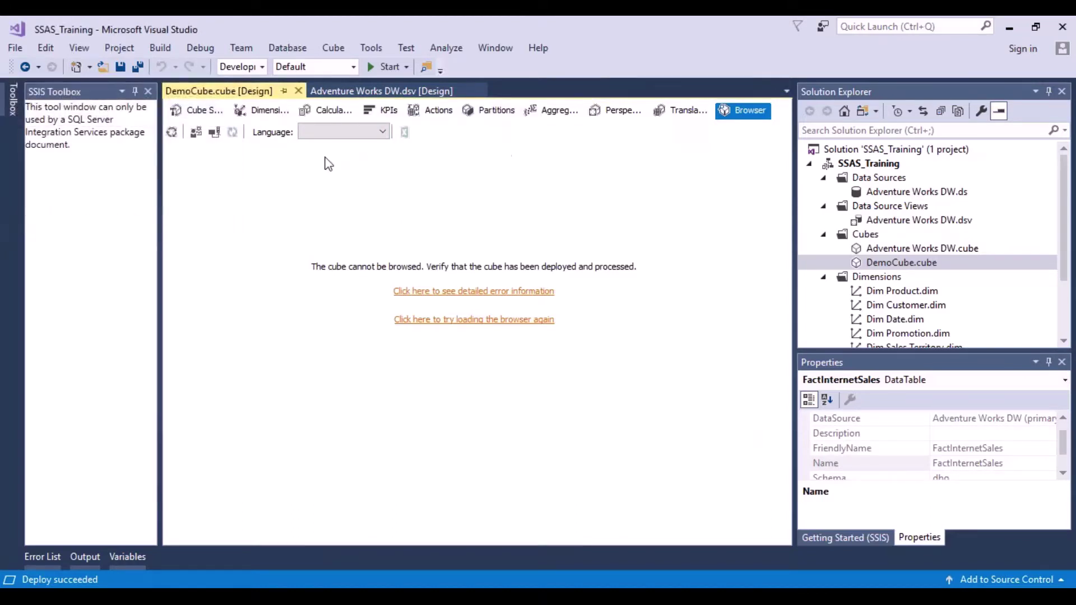
- Process DemoCube with the Process Full option and close the processing dialogs
{"action": "left_click", "coordinate": [175, 133]}
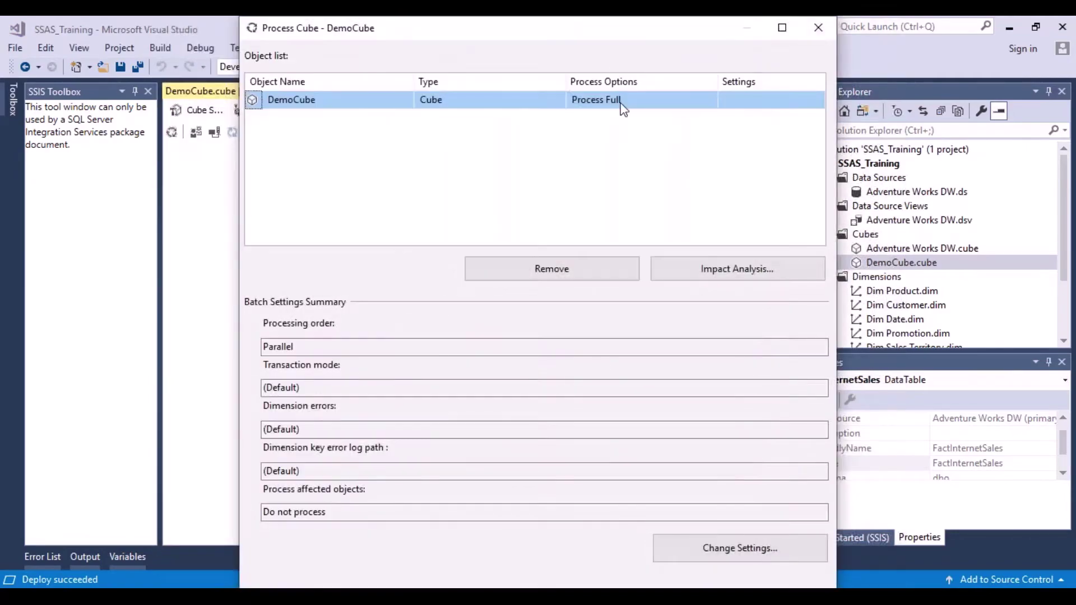
{"action": "left_click", "coordinate": [783, 28]}
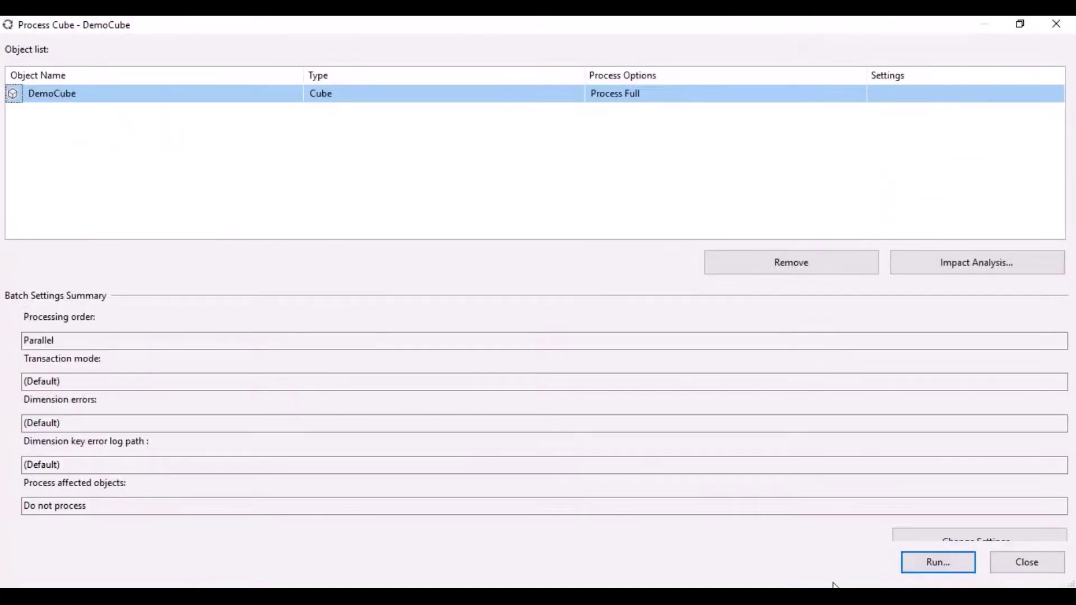
{"action": "left_click", "coordinate": [949, 565]}
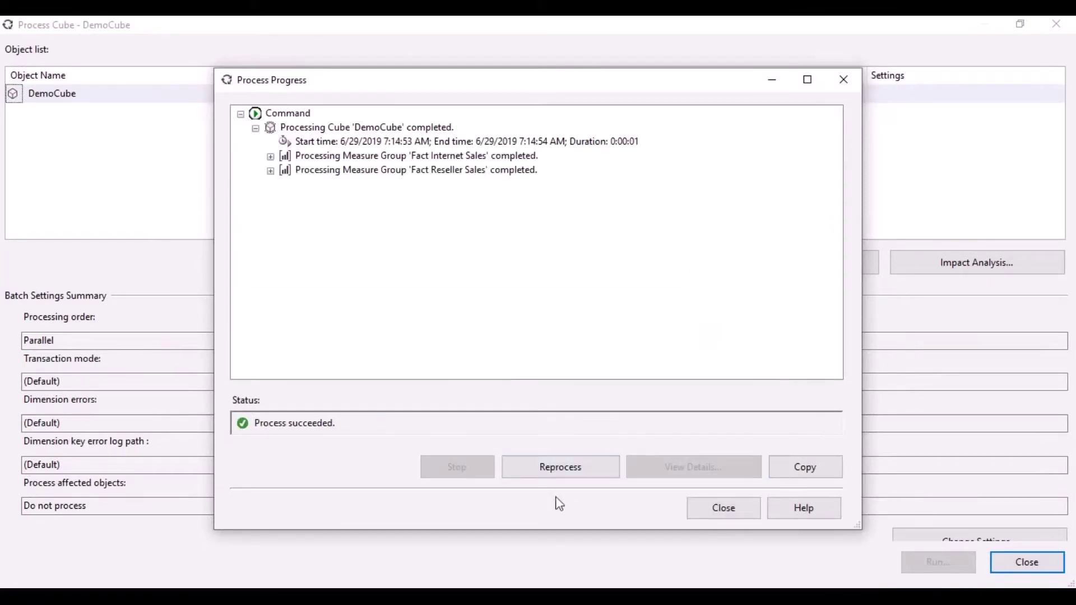
{"action": "left_click", "coordinate": [742, 508]}
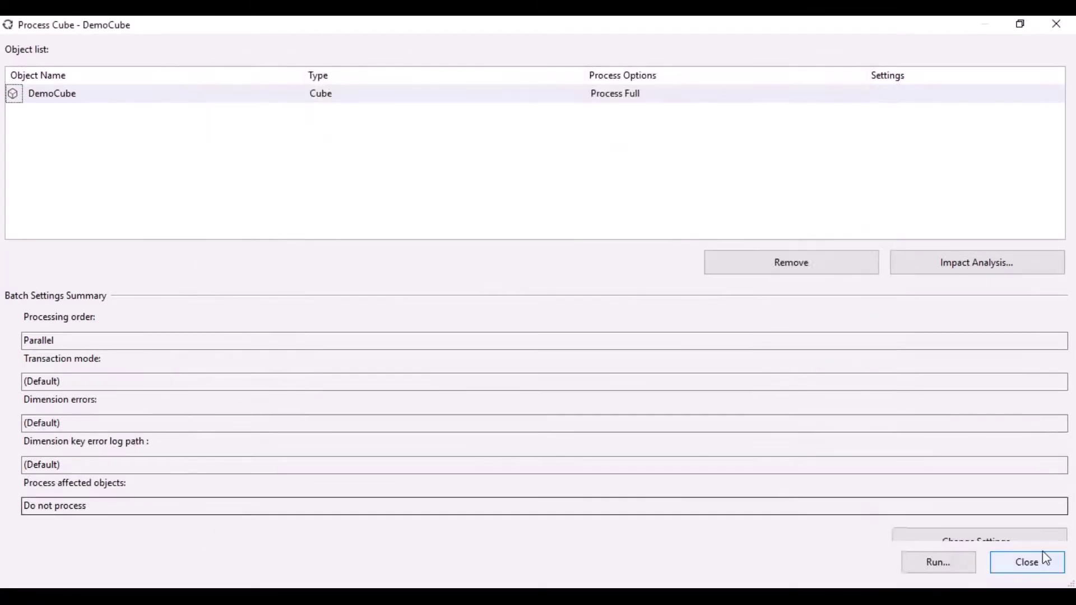
{"action": "left_click", "coordinate": [1050, 564]}
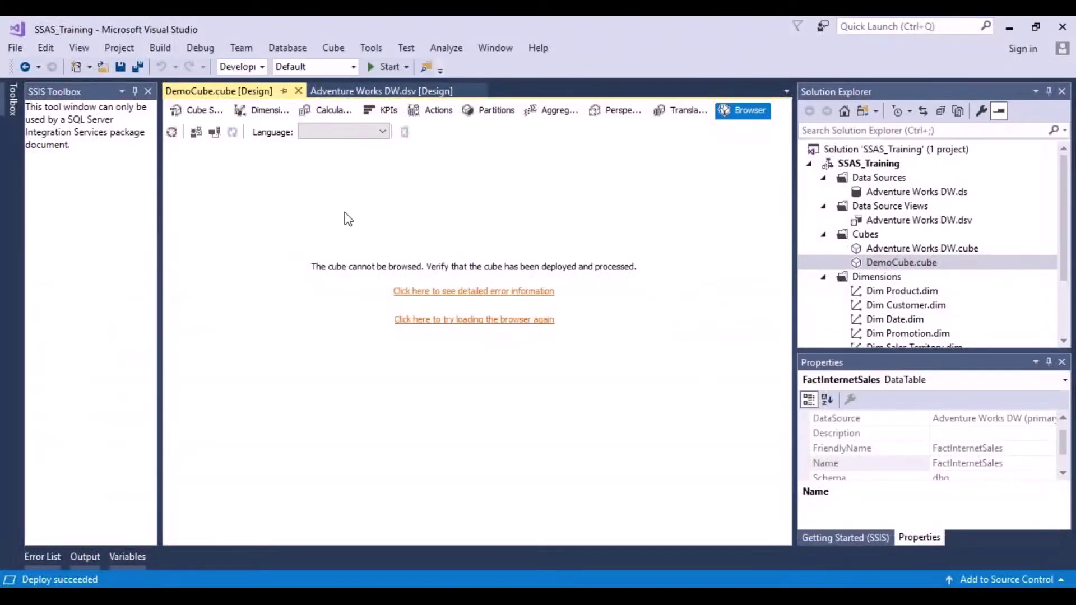
- Reconnect the DemoCube browser and run a query on the Sales Amount measure of Fact Internet Sales
{"action": "left_click", "coordinate": [214, 132]}
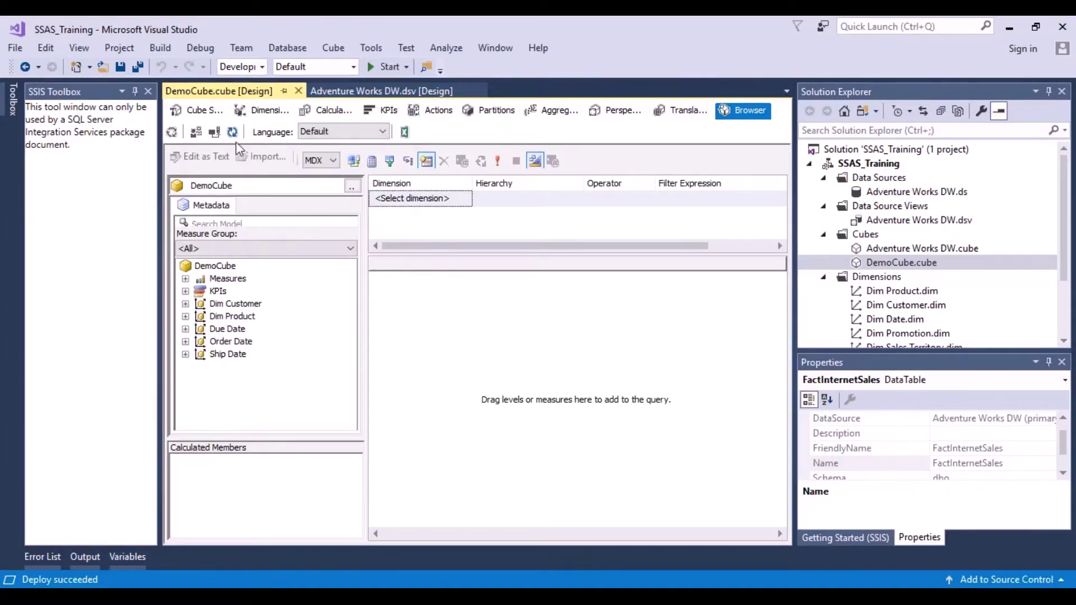
{"action": "left_click", "coordinate": [233, 133]}
{"action": "left_click", "coordinate": [186, 279]}
{"action": "left_click", "coordinate": [200, 291]}
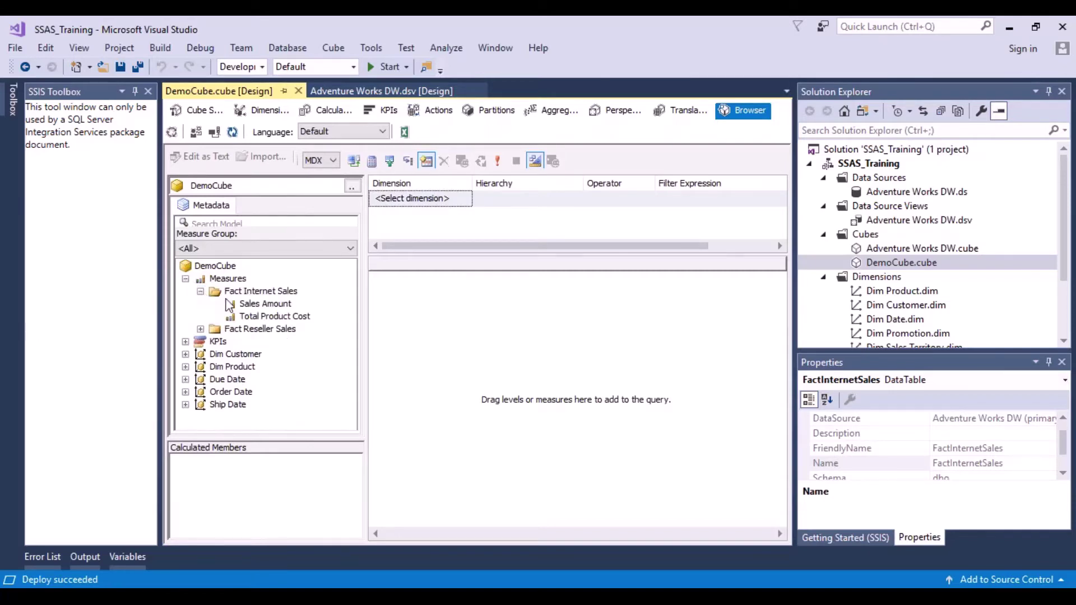
{"action": "left_click_drag", "start_coordinate": [266, 306], "coordinate": [392, 307]}
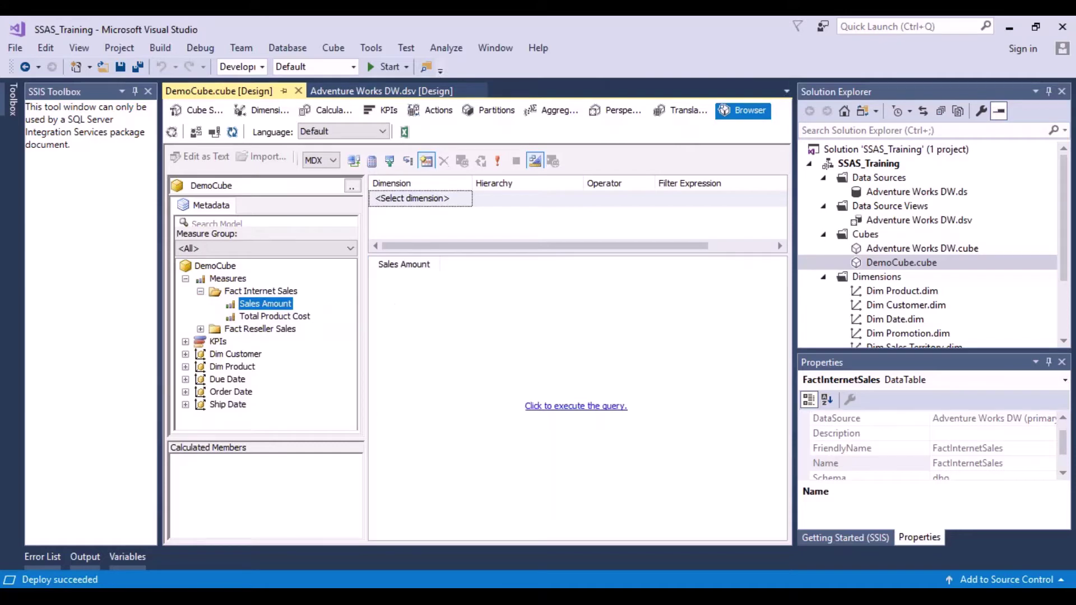
{"action": "left_click", "coordinate": [579, 407]}
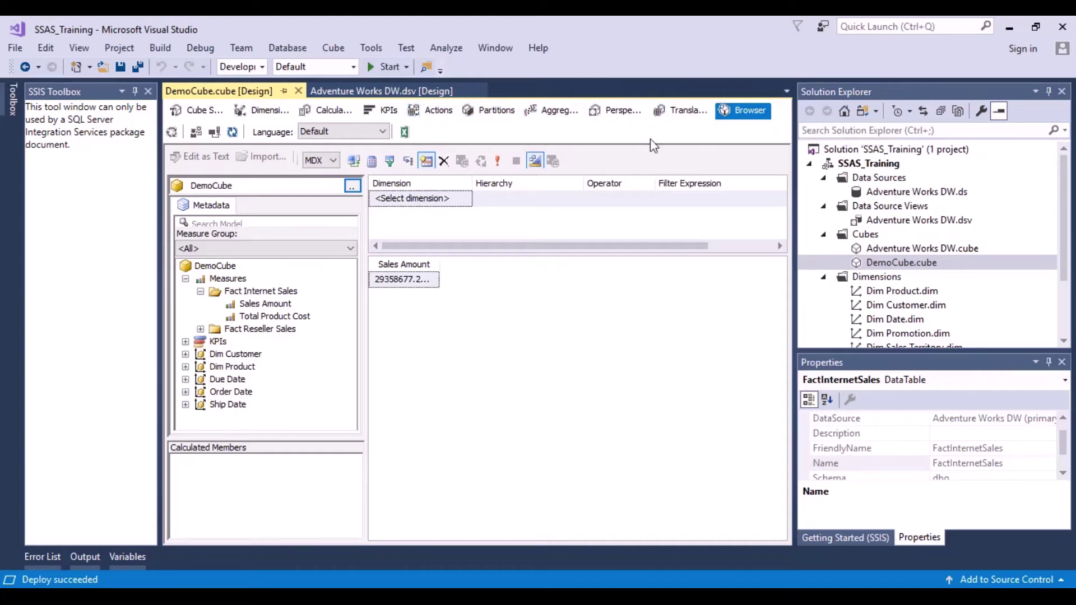
- Review the cube structure and dimension usage, including the relationship types available between Due Date and Fact Internet Sales
{"action": "left_click", "coordinate": [199, 110]}
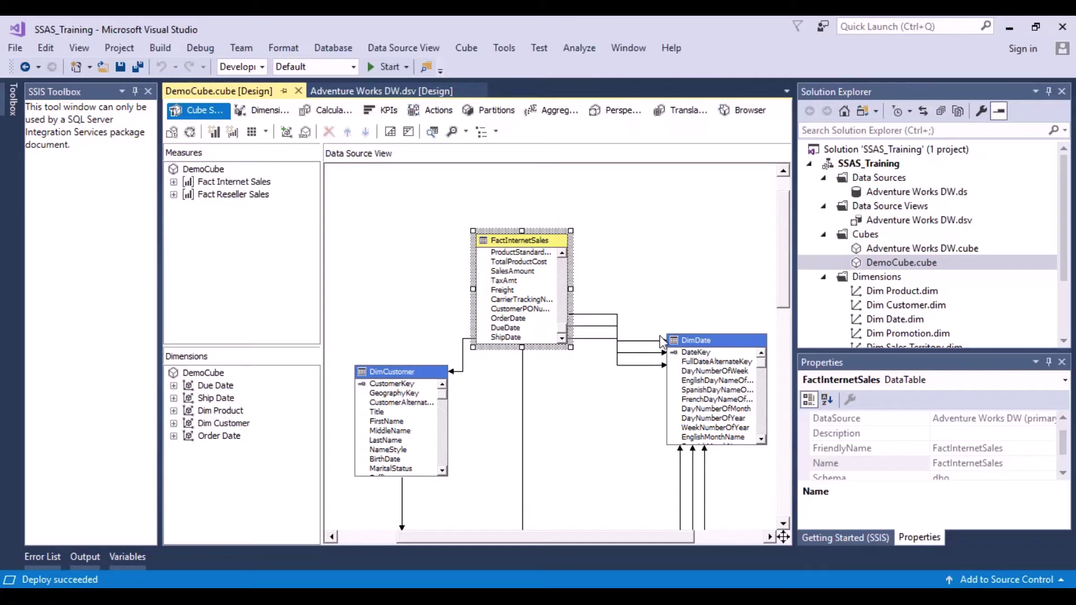
{"action": "left_click", "coordinate": [262, 110]}
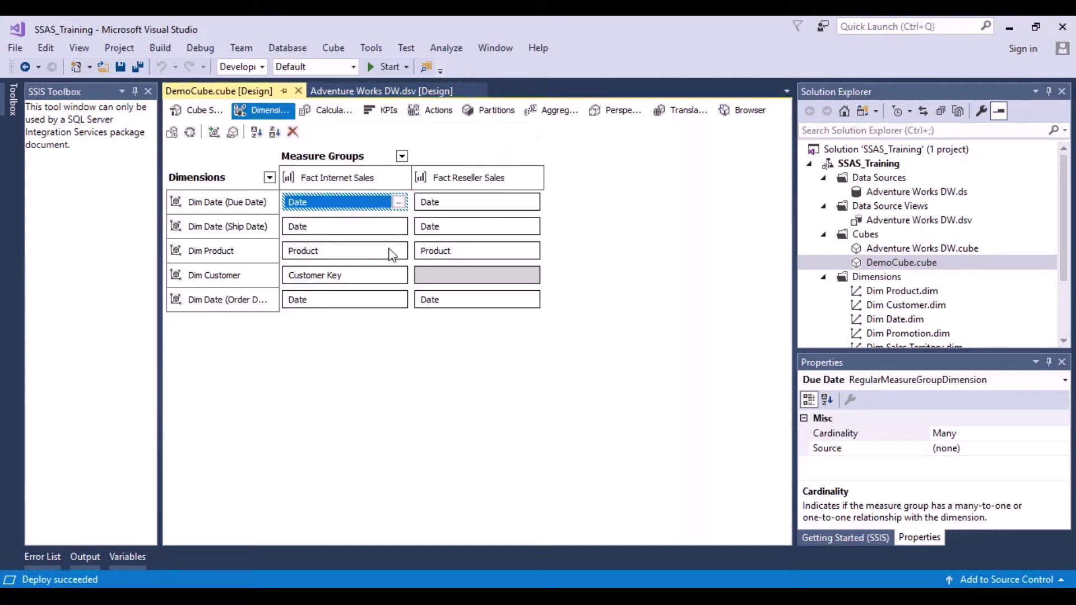
{"action": "left_click", "coordinate": [399, 203]}
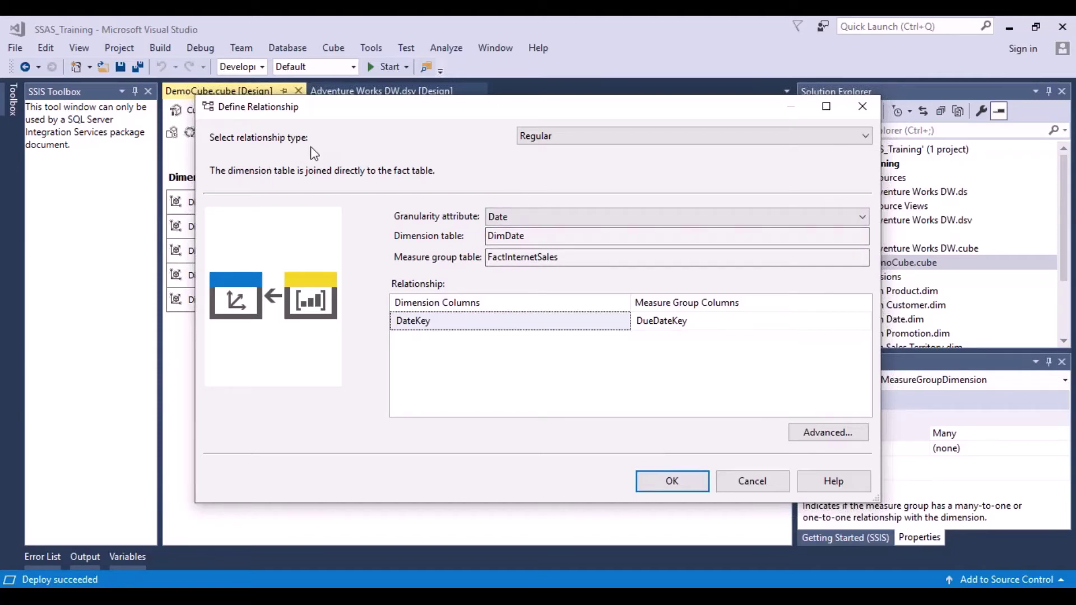
{"action": "left_click", "coordinate": [866, 140]}
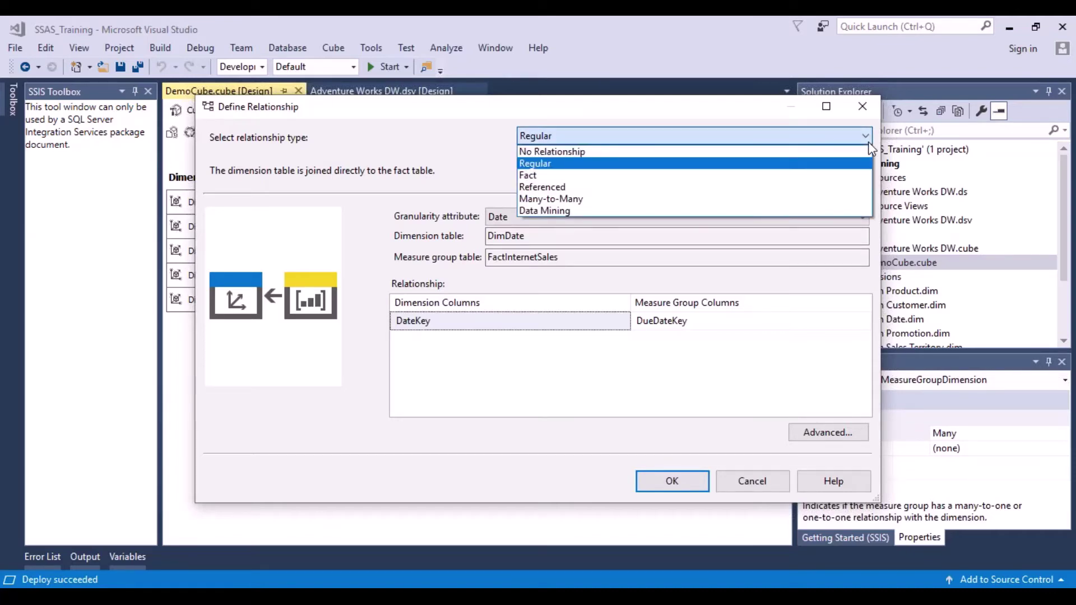
{"action": "left_click", "coordinate": [866, 139]}
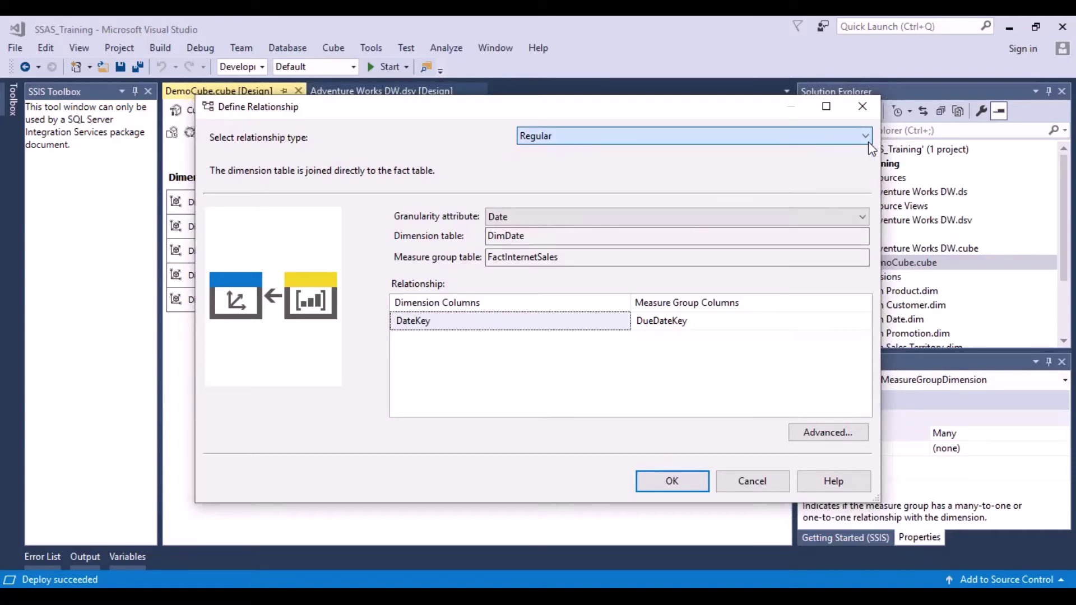
{"action": "left_click", "coordinate": [757, 488]}
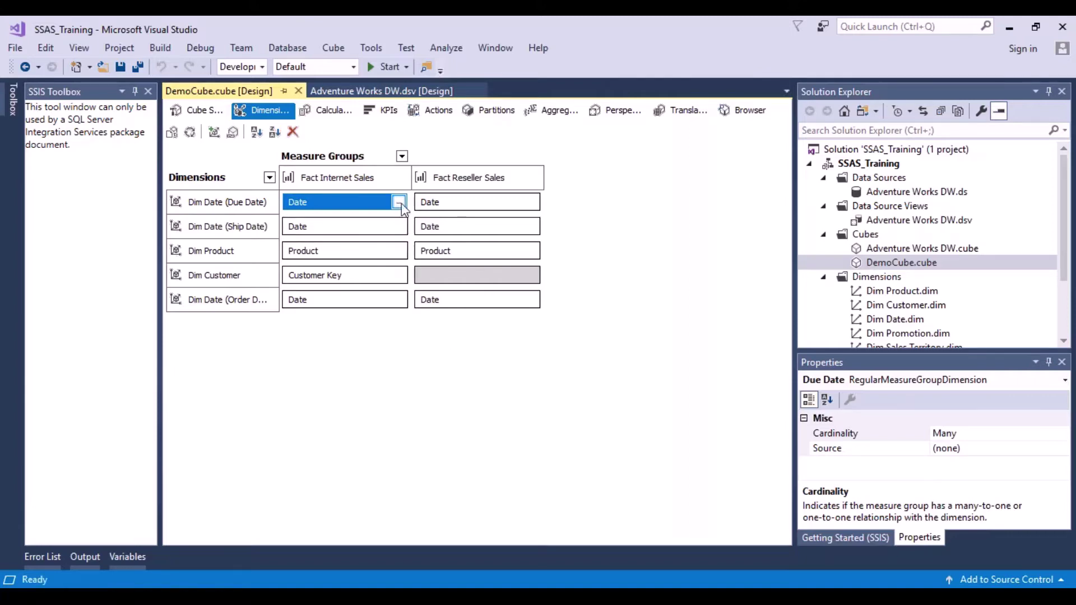
- Inspect the relationship definition between Dim Customer and Fact Reseller Sales without changing it
{"action": "left_click", "coordinate": [530, 278]}
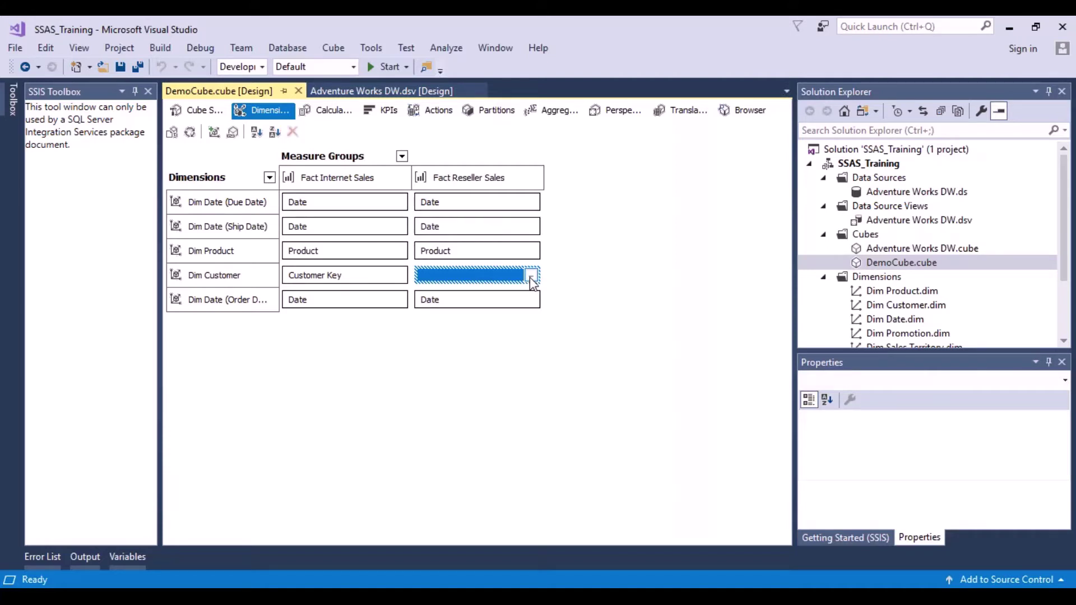
{"action": "left_click", "coordinate": [530, 277]}
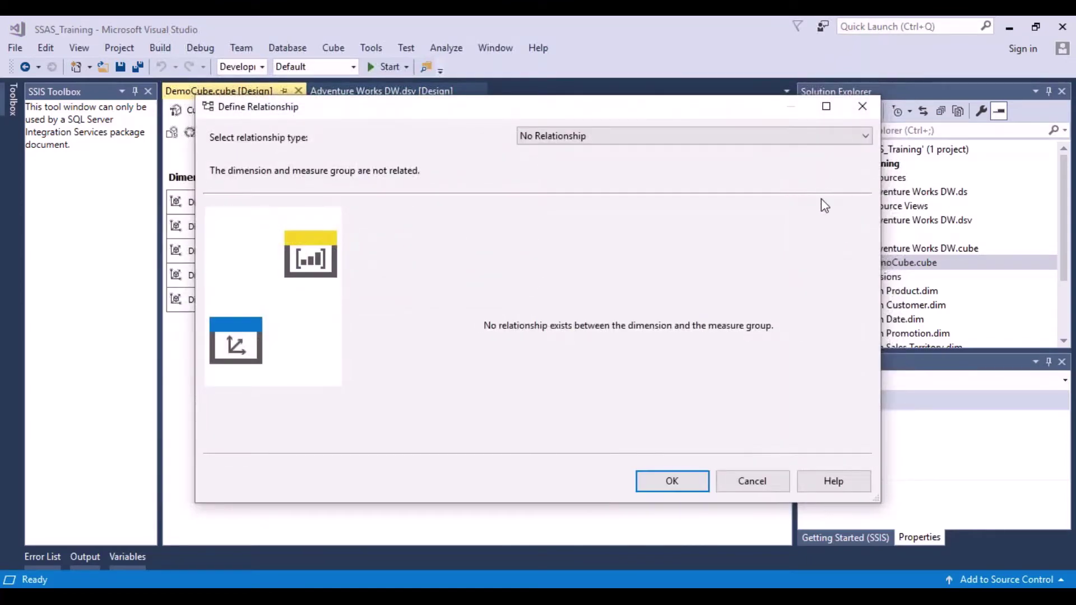
{"action": "left_click", "coordinate": [761, 491]}
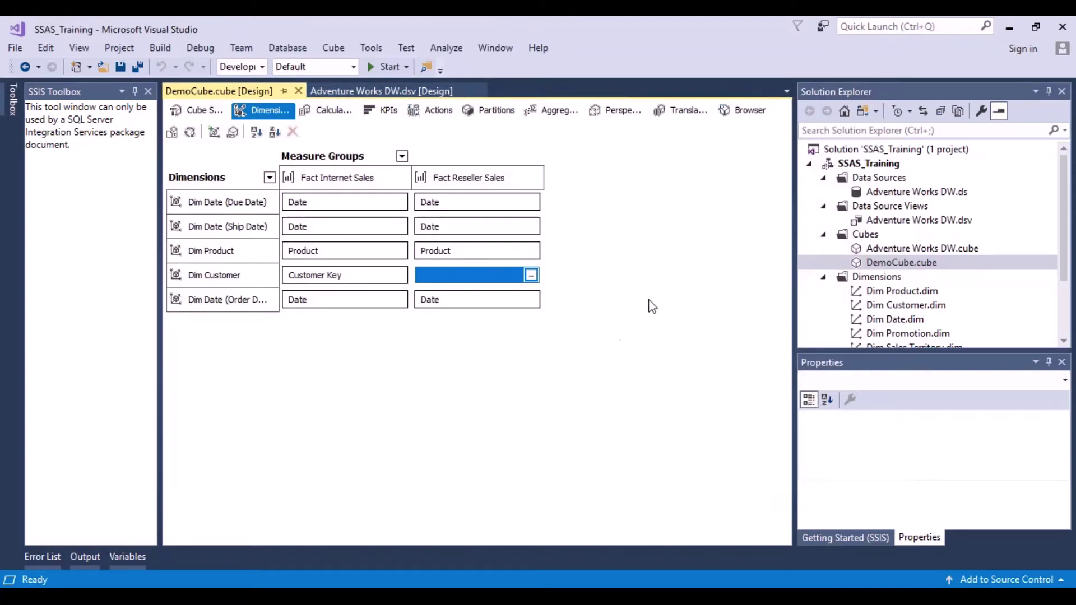
- Inspect the CALCULATE command in the cube's calculations and add a new calculated member
{"action": "left_click", "coordinate": [331, 112]}
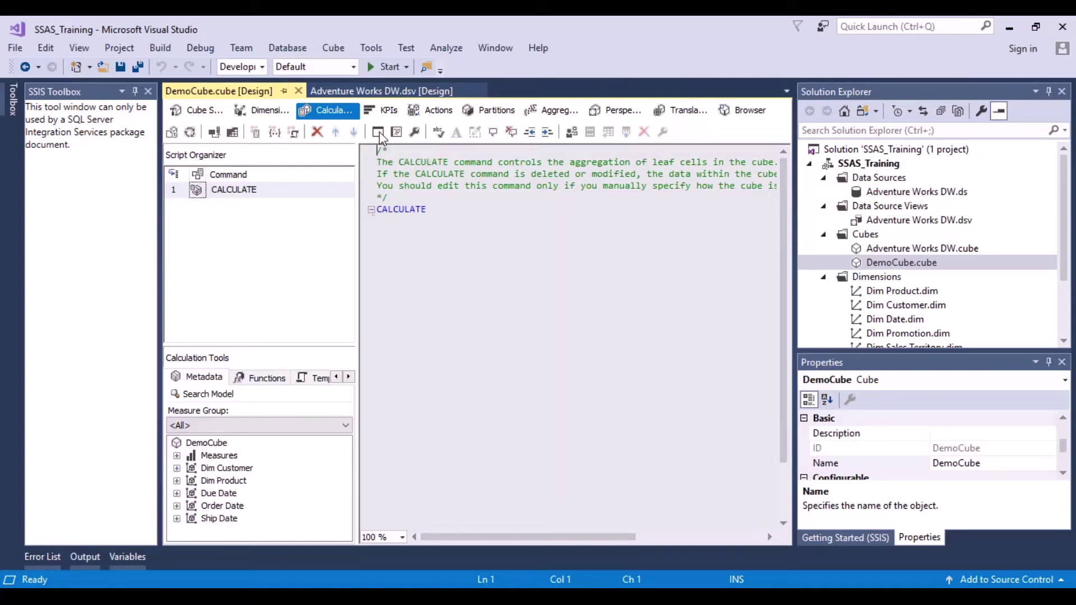
{"action": "left_click", "coordinate": [234, 189]}
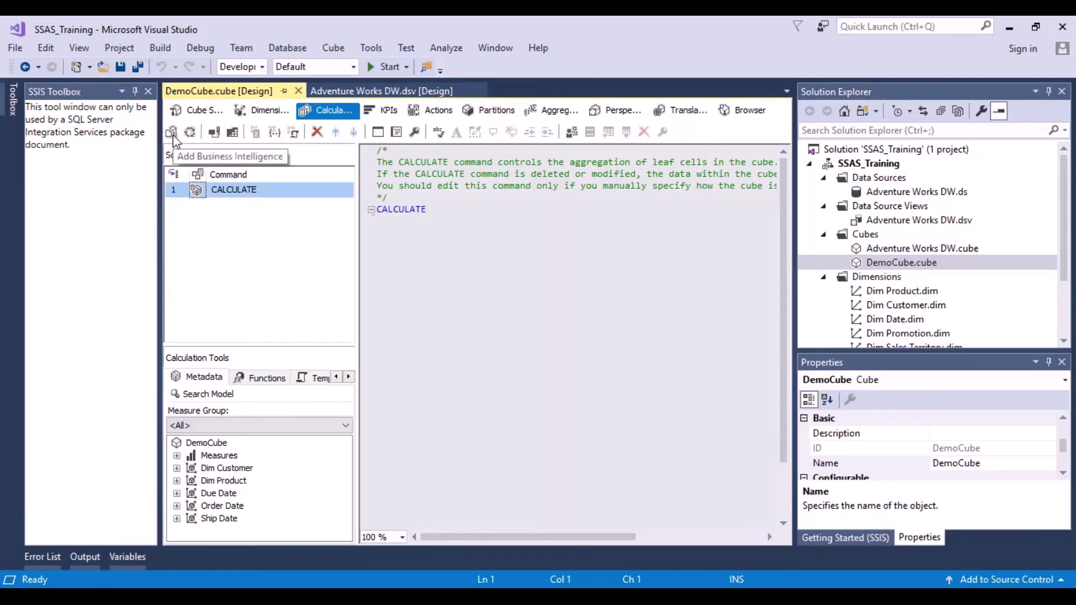
{"action": "left_click", "coordinate": [256, 133]}
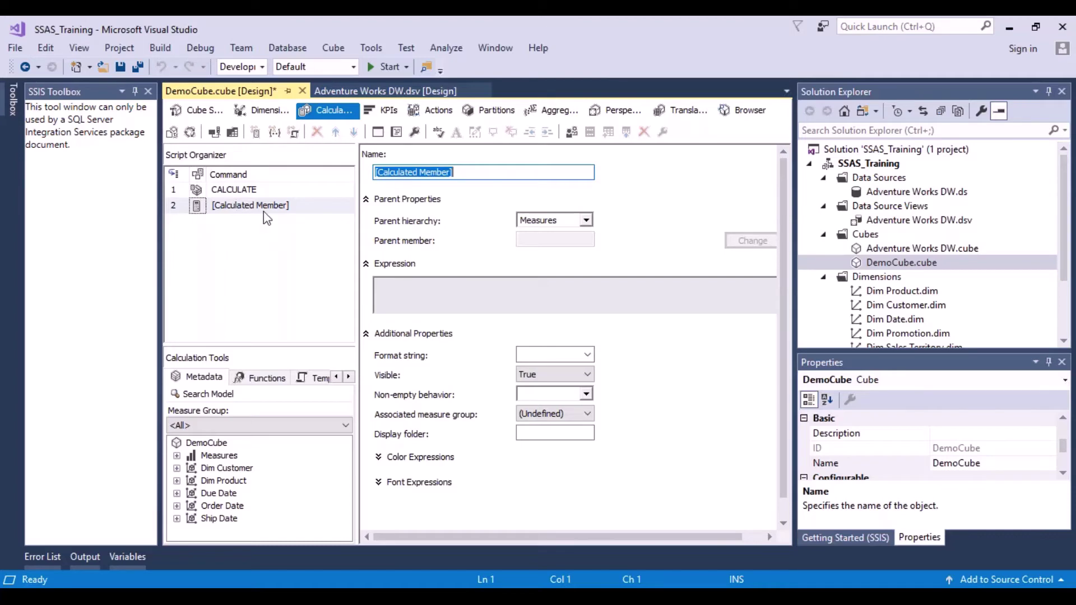
{"action": "left_click", "coordinate": [252, 192]}
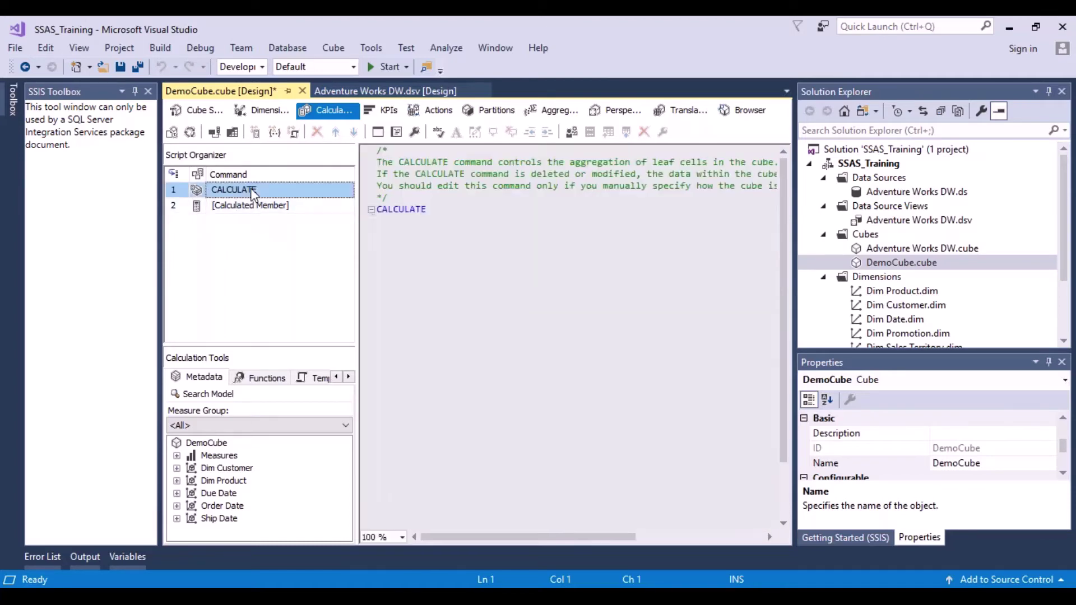
{"action": "right_click", "coordinate": [253, 192]}
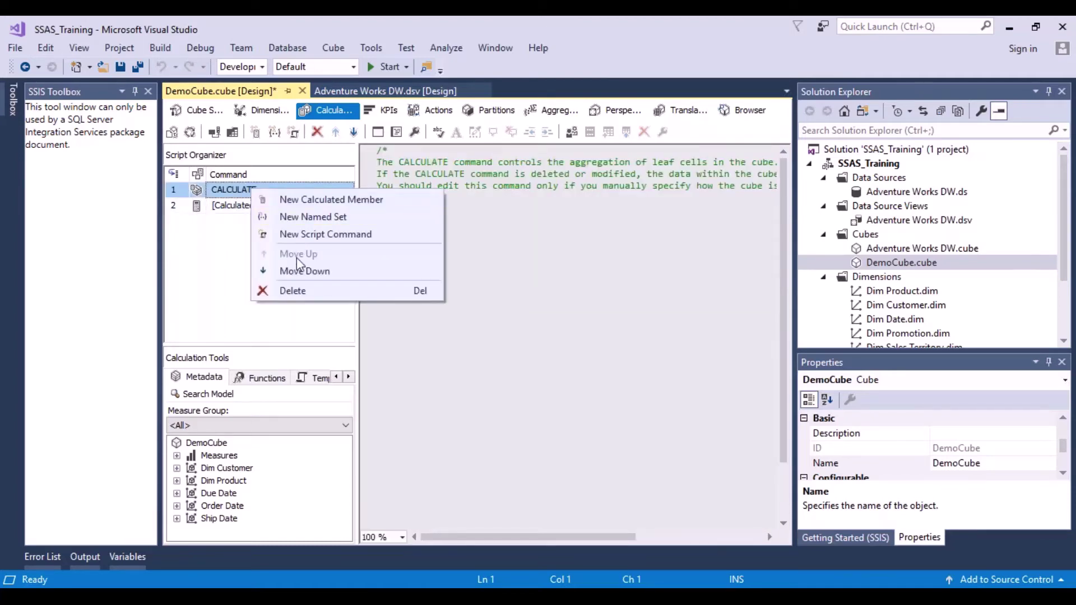
{"action": "left_click", "coordinate": [292, 295]}
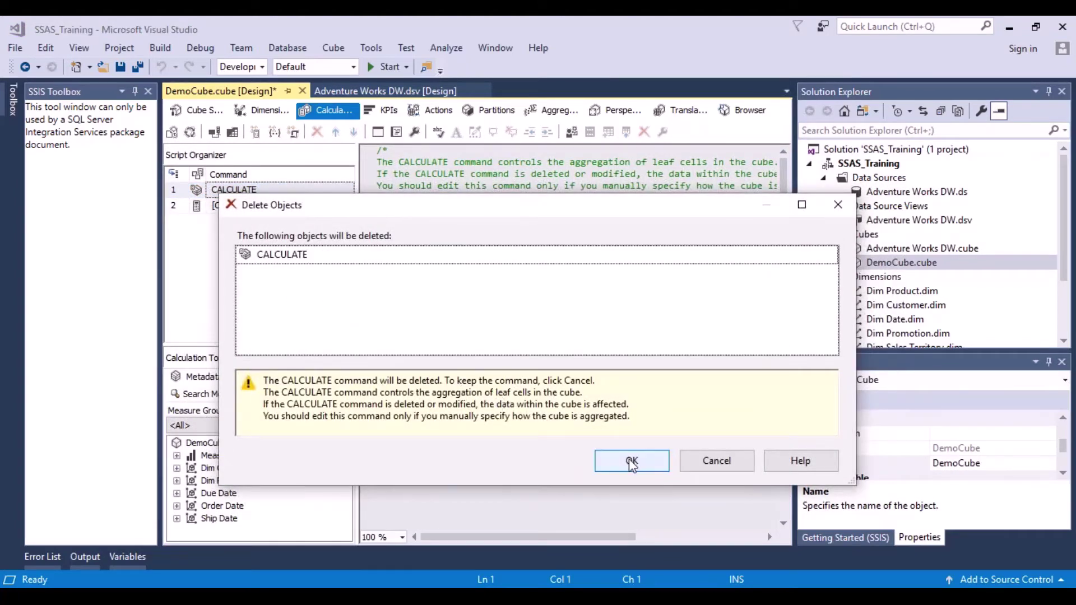
{"action": "left_click", "coordinate": [731, 469]}
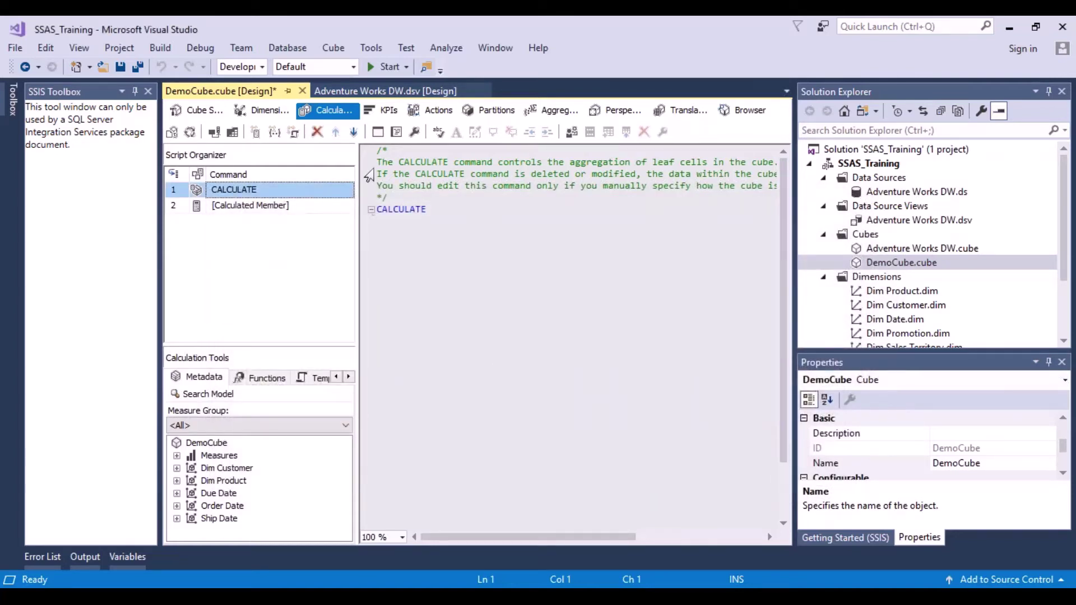
{"action": "left_click", "coordinate": [376, 132]}
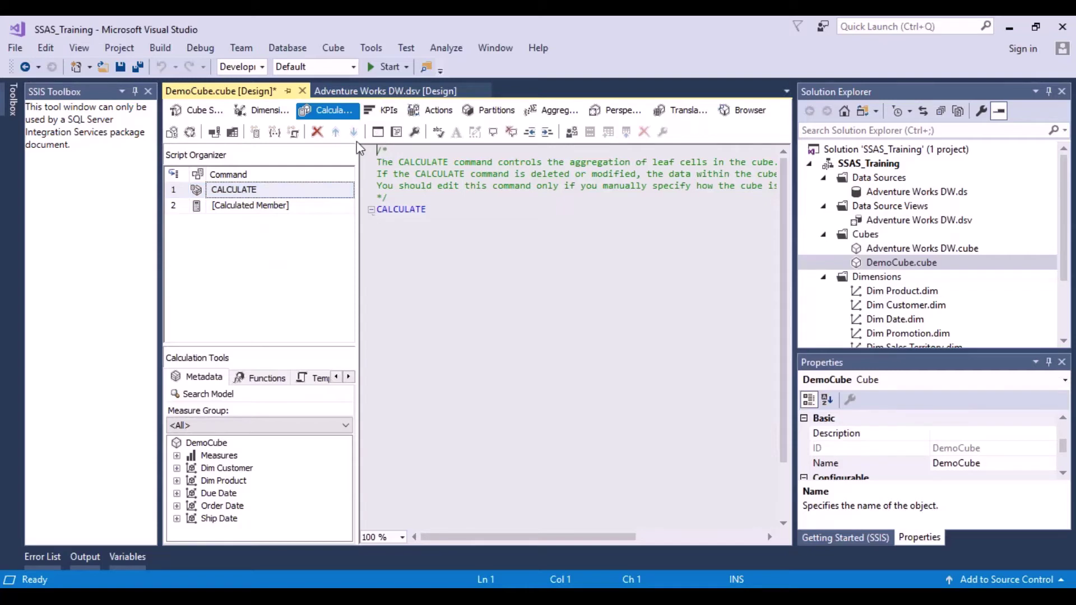
- Name the new calculated member [Total Sales]
{"action": "left_click", "coordinate": [243, 210]}
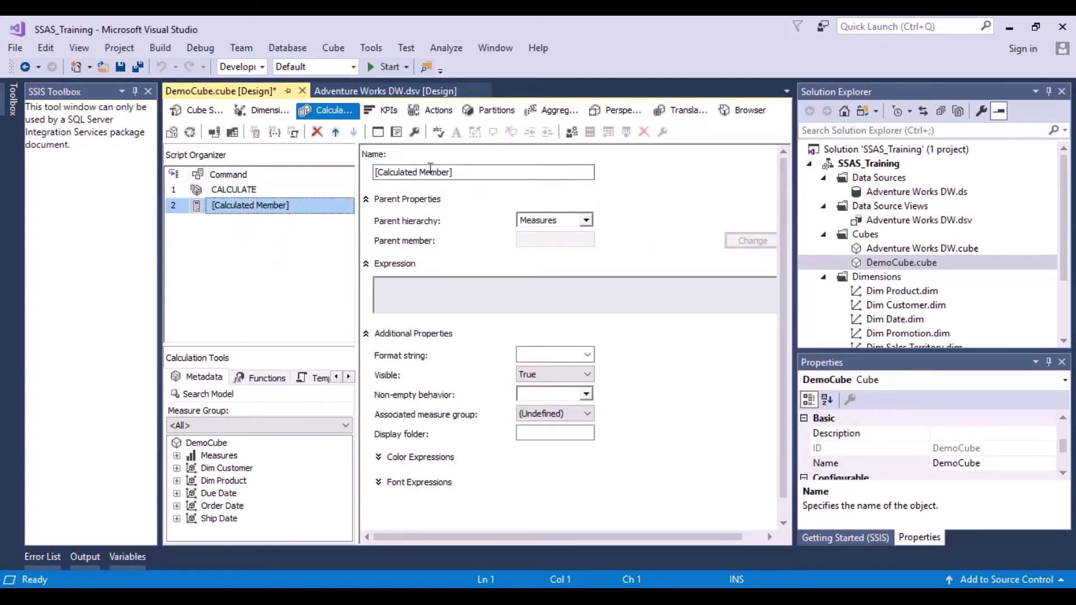
{"action": "left_click", "coordinate": [435, 172]}
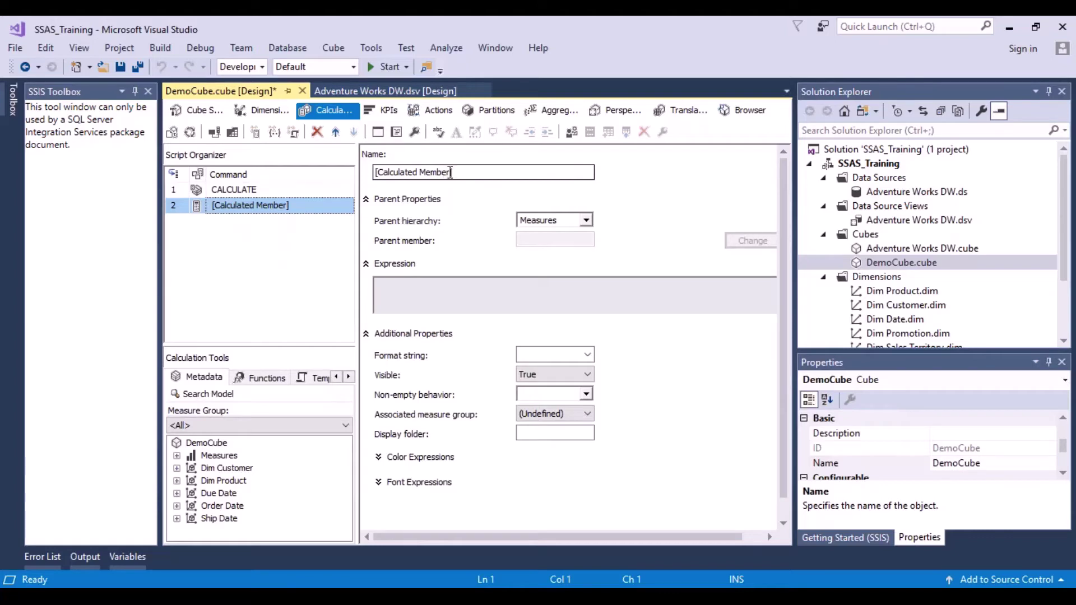
{"action": "left_click_drag", "start_coordinate": [450, 172], "coordinate": [417, 172]}
{"action": "left_click_drag", "start_coordinate": [389, 172], "coordinate": [380, 172]}
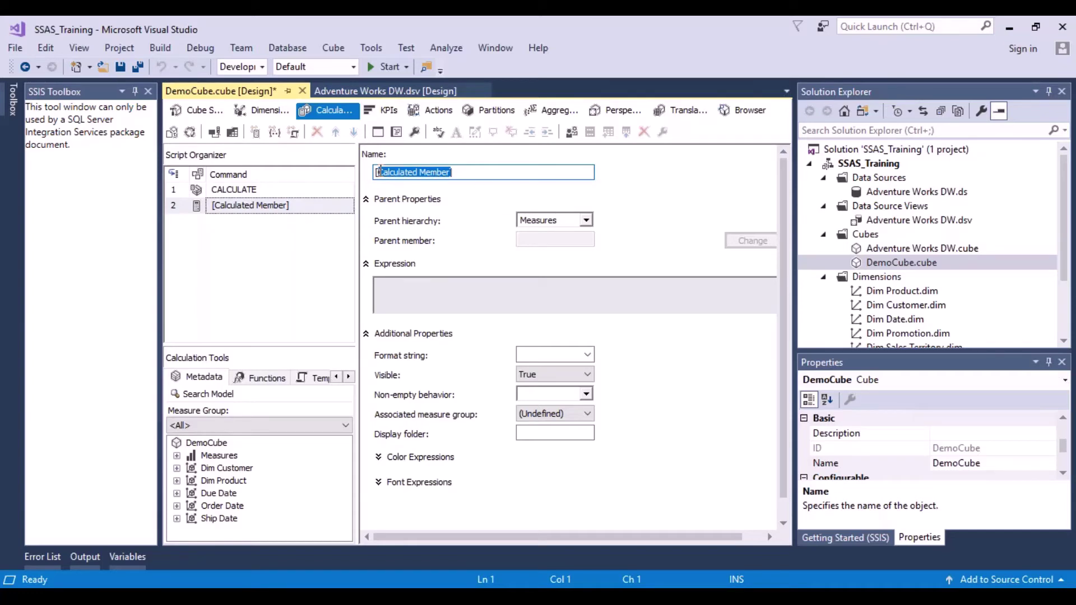
{"action": "type", "text": "Total "}
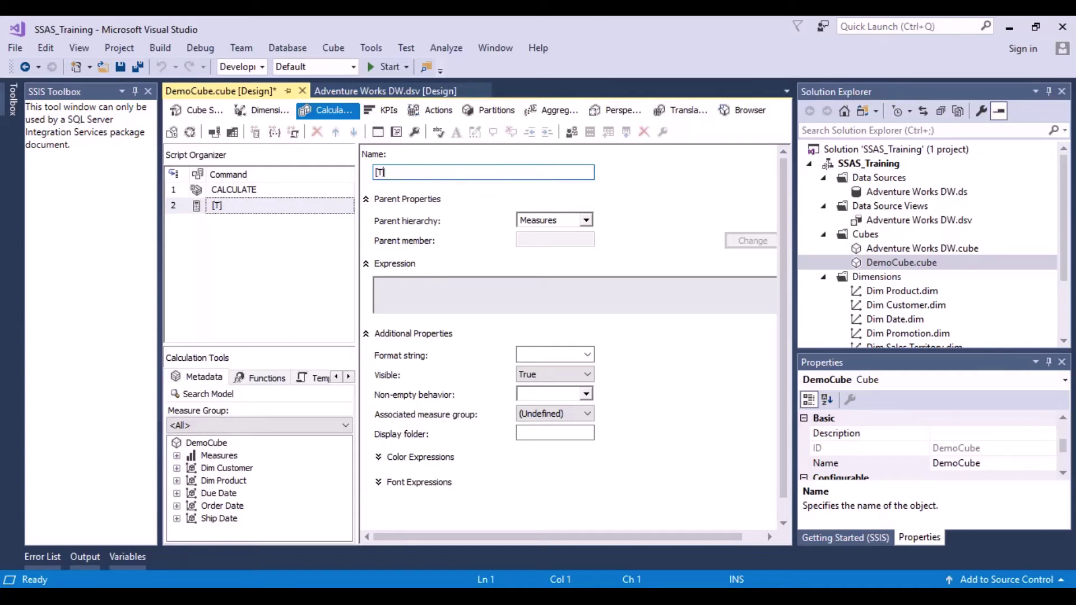
{"action": "type", "text": "Sales"}
- Define the Total Sales expression as [Measures].[Sales Amount] + [Measures].[Sales Amount - Fact Reseller Sales] and save the cube
{"action": "left_click", "coordinate": [430, 291]}
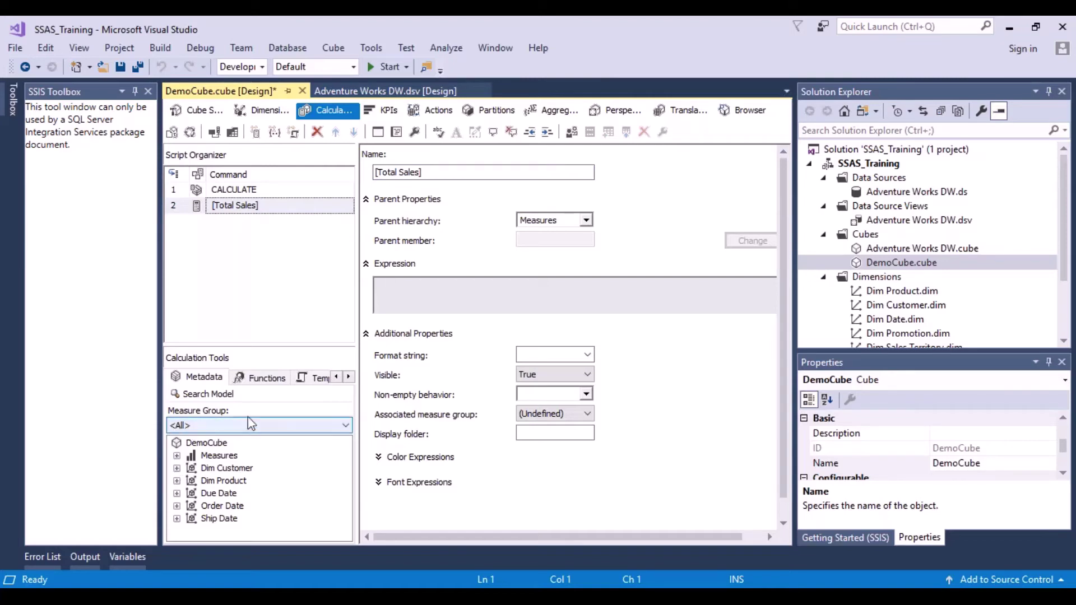
{"action": "left_click", "coordinate": [176, 455]}
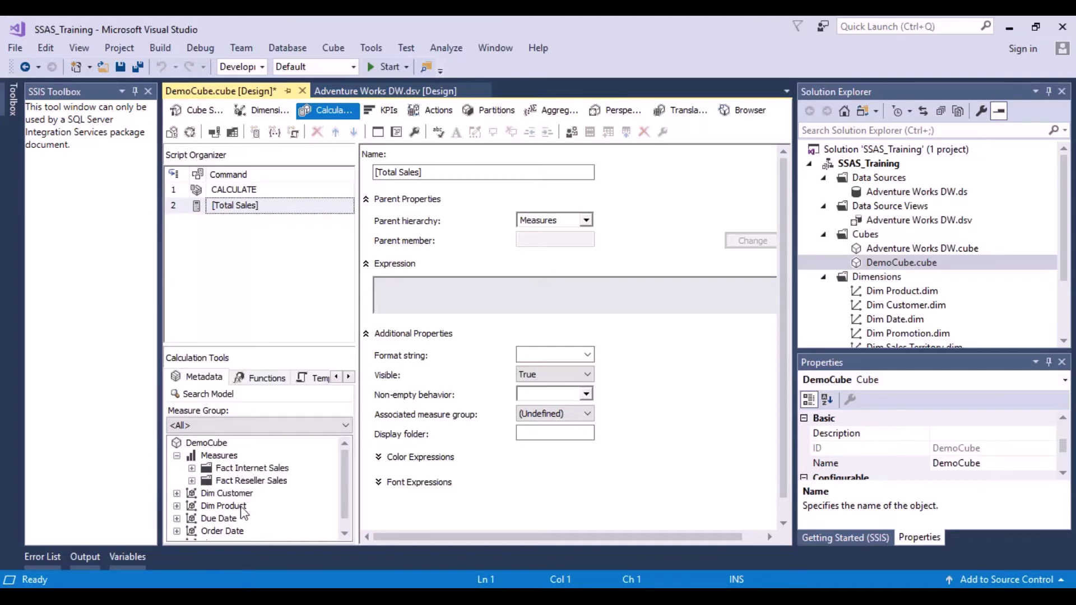
{"action": "left_click", "coordinate": [192, 468]}
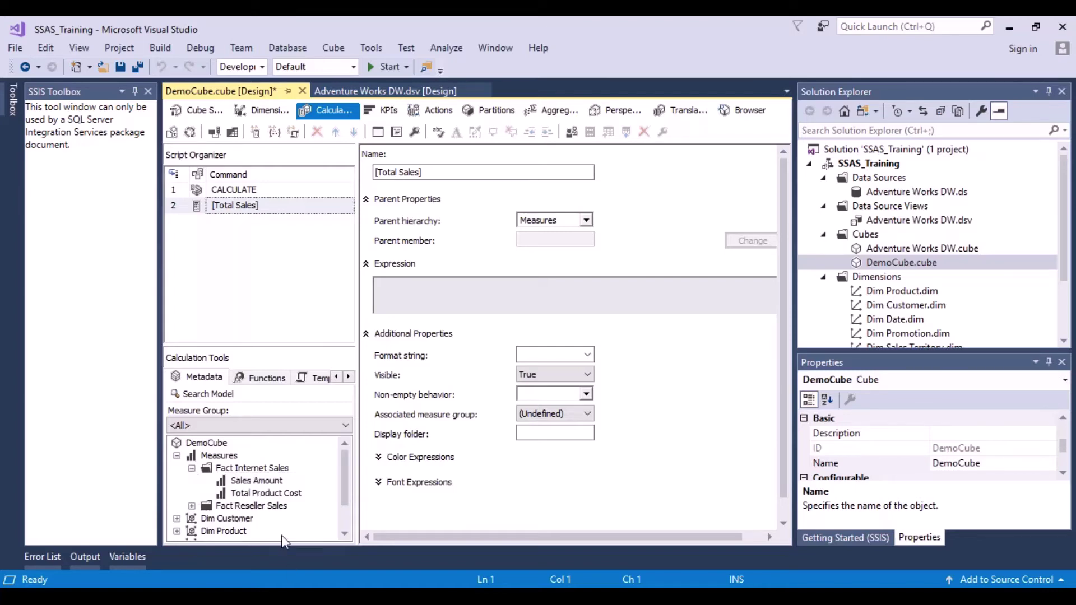
{"action": "left_click_drag", "start_coordinate": [274, 482], "coordinate": [437, 291]}
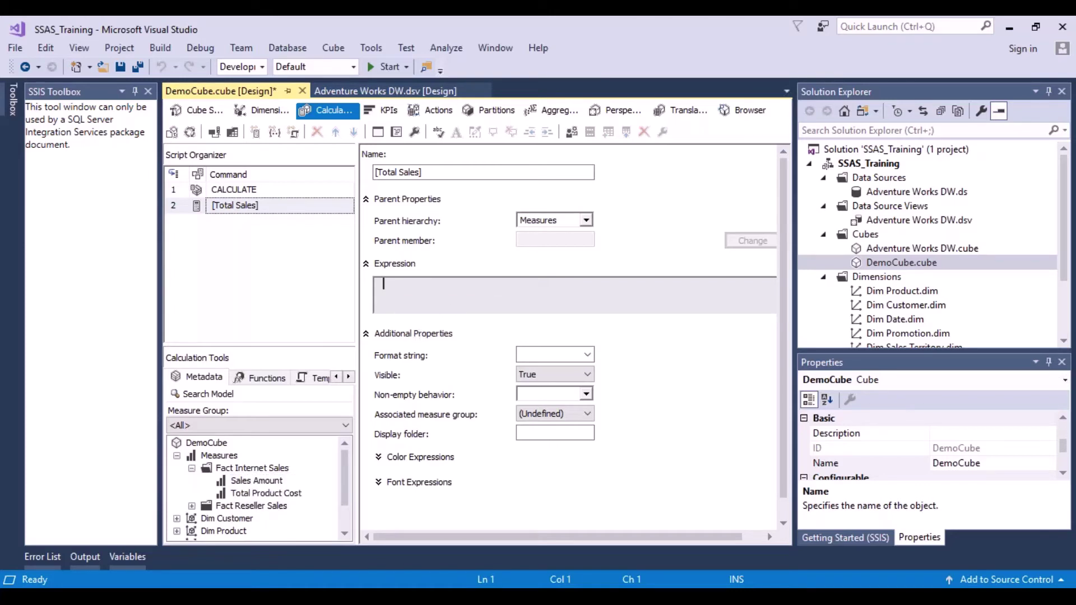
{"action": "left_click", "coordinate": [536, 289]}
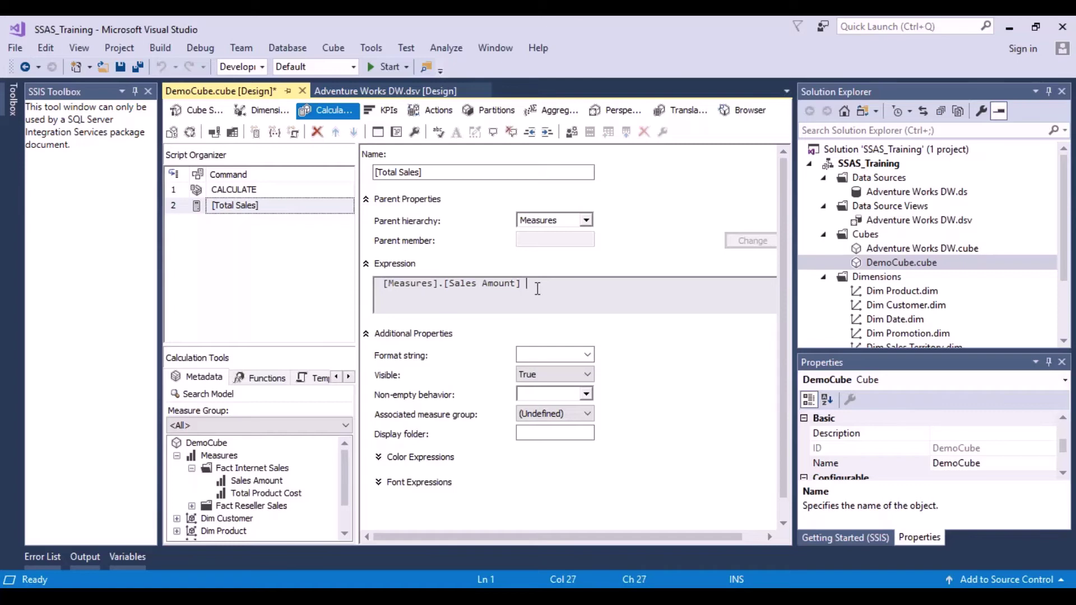
{"action": "type", "text": "+"}
{"action": "left_click", "coordinate": [192, 505]}
{"action": "left_click", "coordinate": [289, 504]}
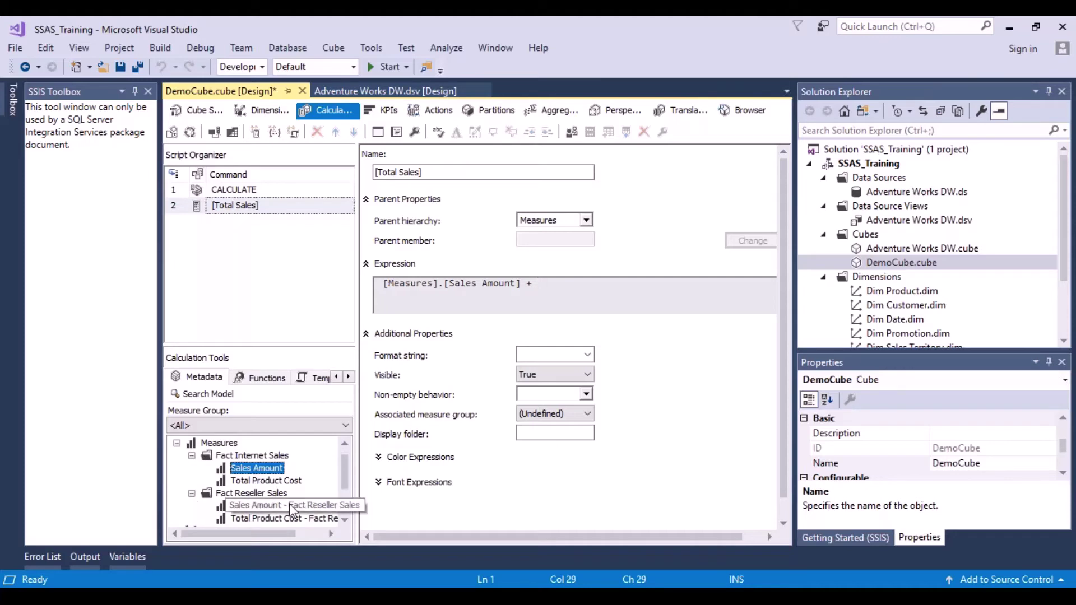
{"action": "left_click_drag", "start_coordinate": [289, 503], "coordinate": [555, 291]}
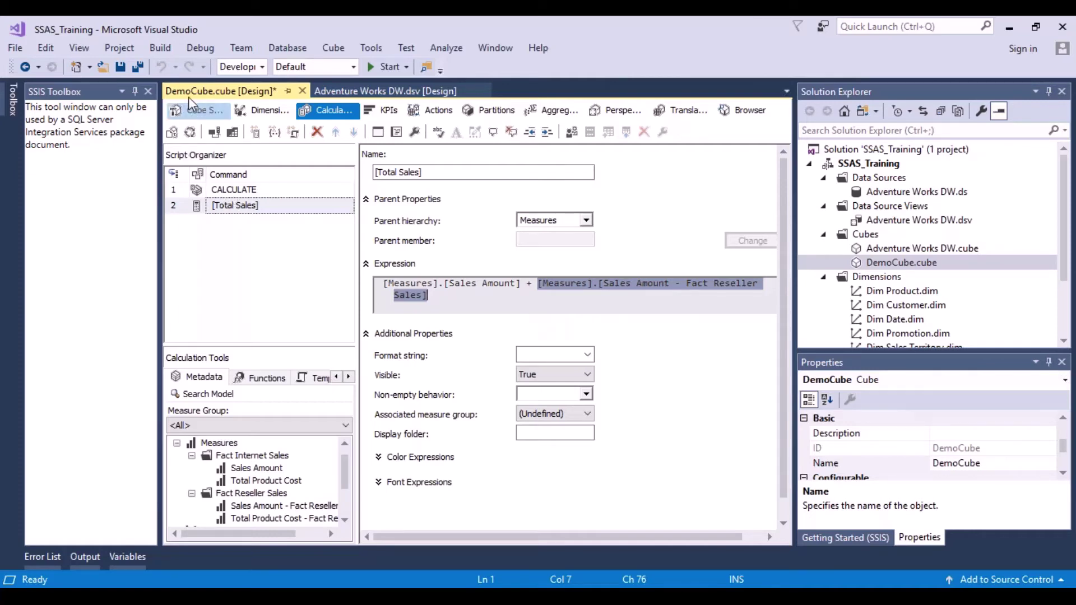
{"action": "left_click", "coordinate": [120, 68]}
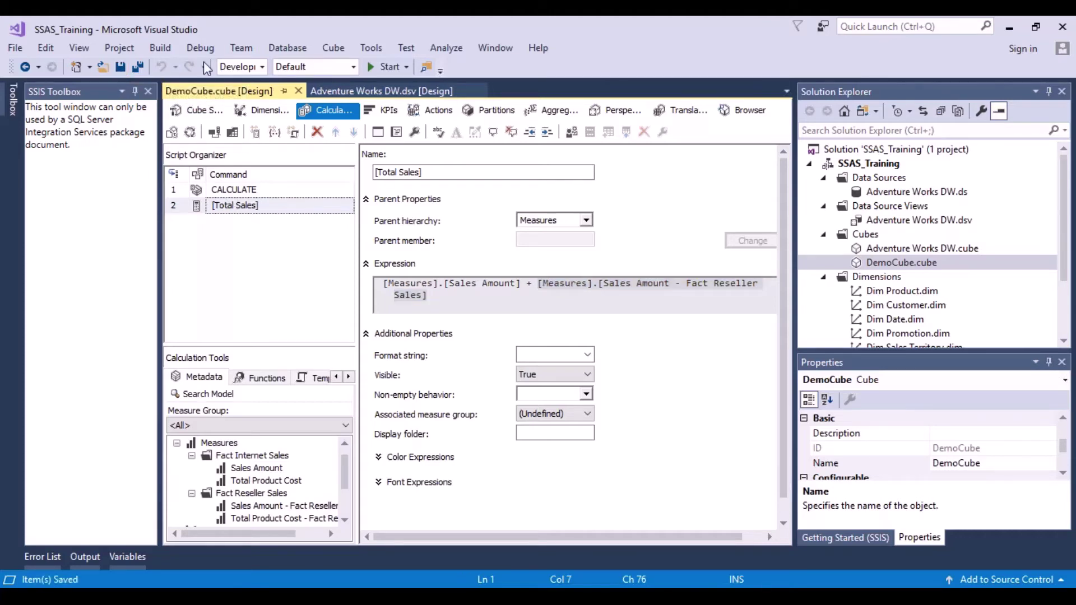
- Add another calculated member and name it [Product Cost]
{"action": "left_click", "coordinate": [256, 135]}
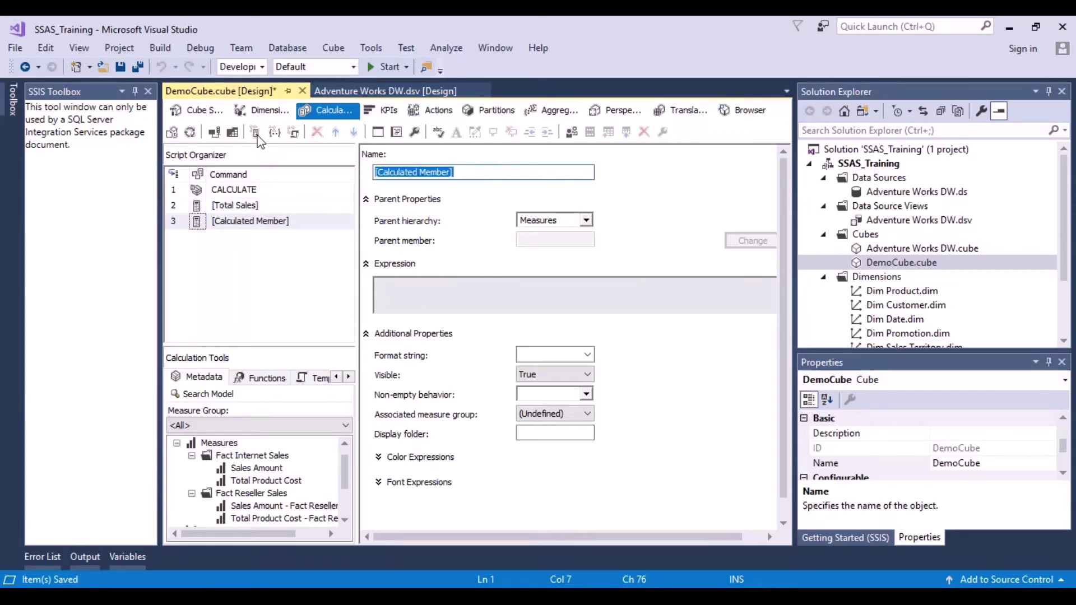
{"action": "left_click", "coordinate": [448, 173]}
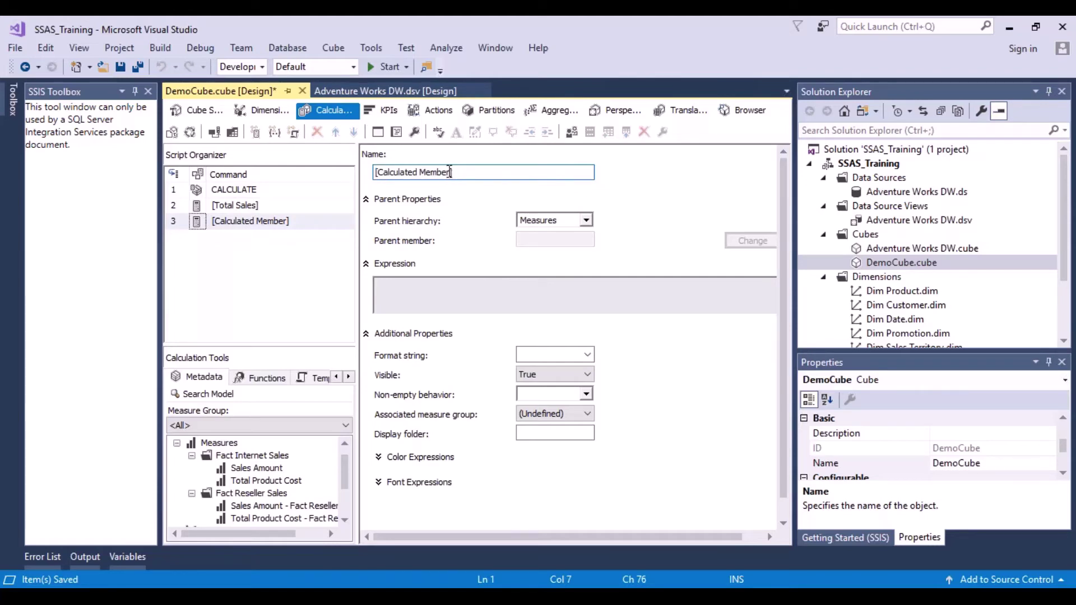
{"action": "left_click_drag", "start_coordinate": [450, 172], "coordinate": [377, 172]}
{"action": "left_click", "coordinate": [379, 172]}
{"action": "left_click_drag", "start_coordinate": [452, 172], "coordinate": [381, 173]}
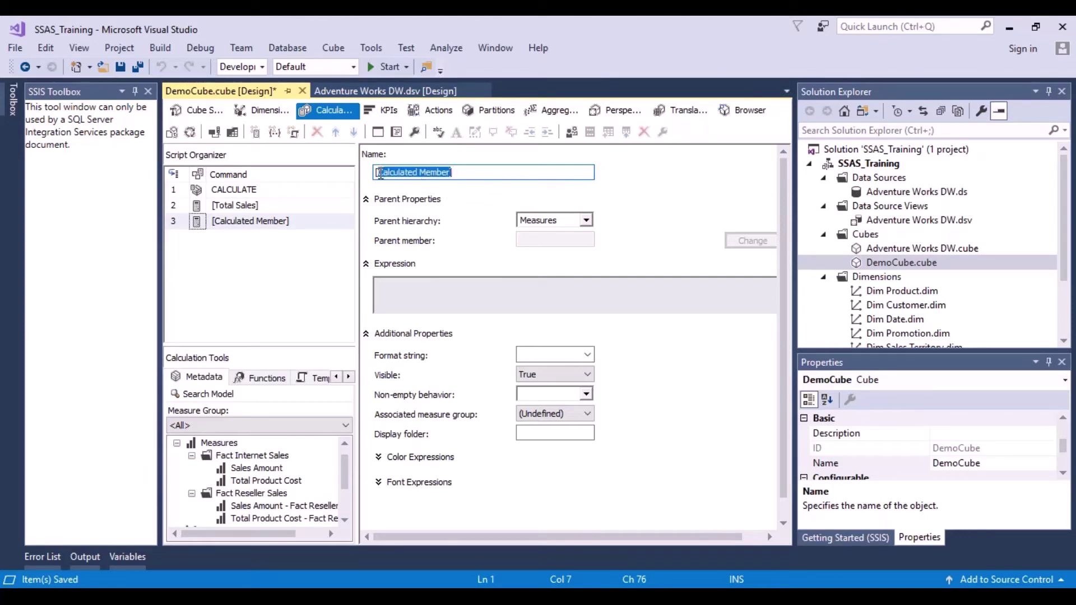
{"action": "type", "text": "Pro"}
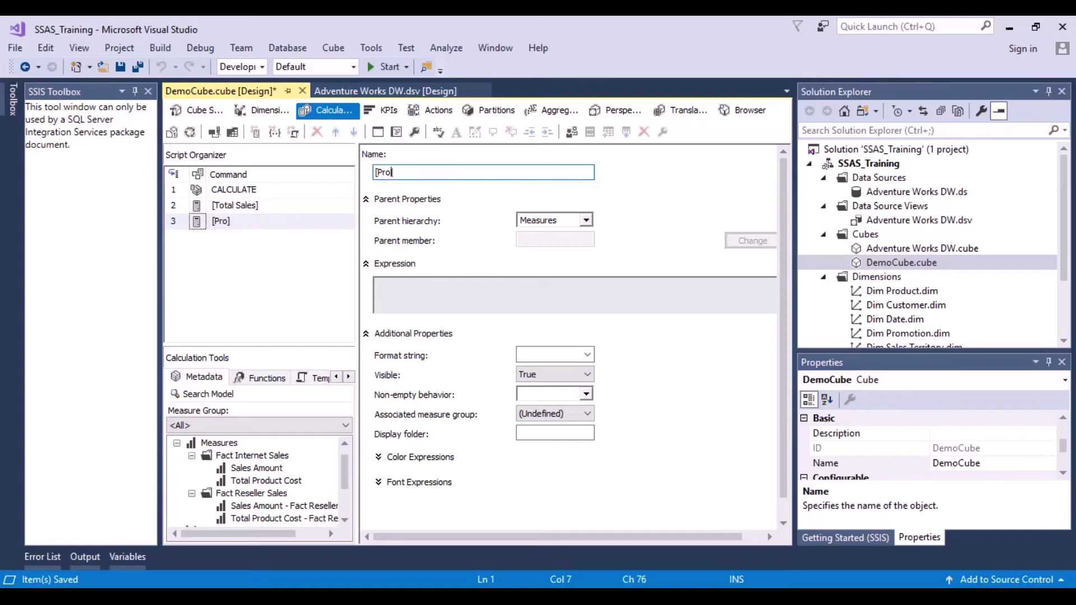
{"action": "type", "text": "duct Cost"}
- Define the Product Cost expression as [Measures].[Total Product Cost] + [Measures].[Total Product Cost - Fact Reseller Sales] and save the cube
{"action": "left_click_drag", "start_coordinate": [278, 486], "coordinate": [420, 305]}
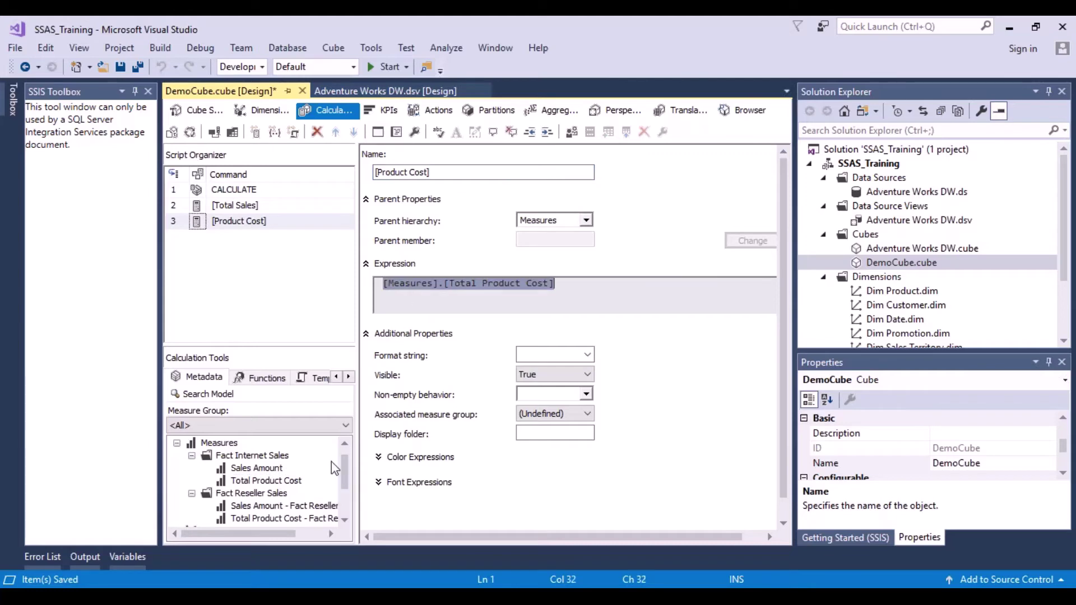
{"action": "scroll", "coordinate": [344, 465], "scroll_direction": "down", "scroll_amount": 1}
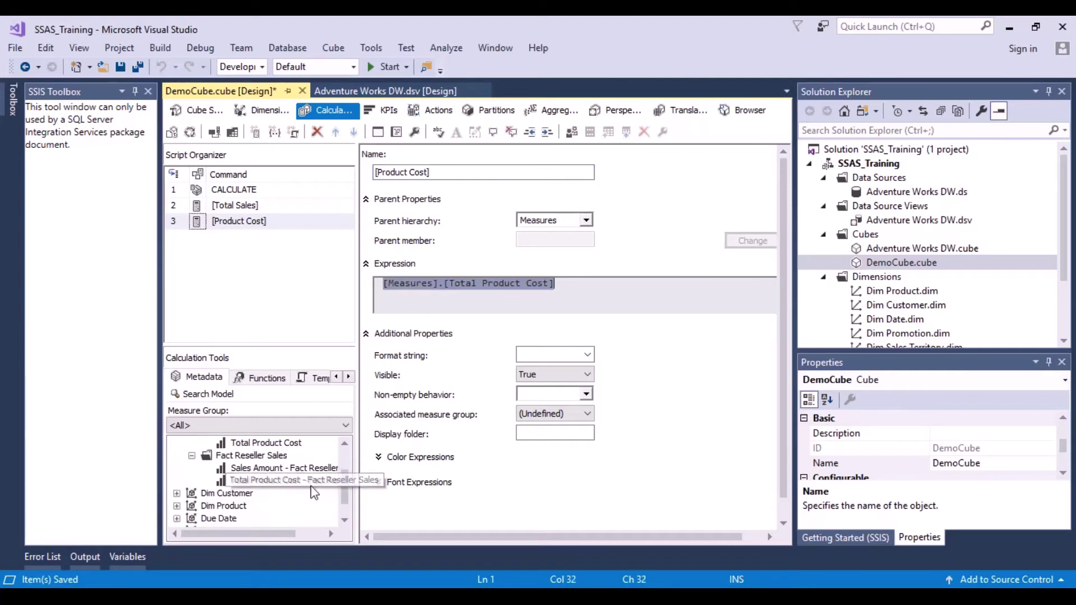
{"action": "left_click_drag", "start_coordinate": [308, 482], "coordinate": [573, 288]}
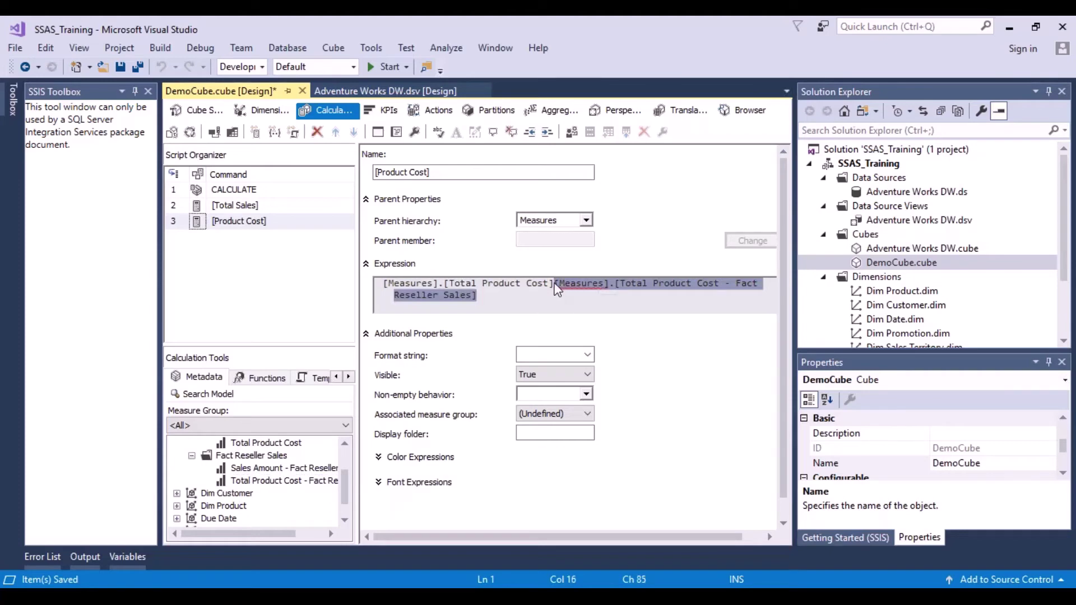
{"action": "left_click", "coordinate": [553, 286]}
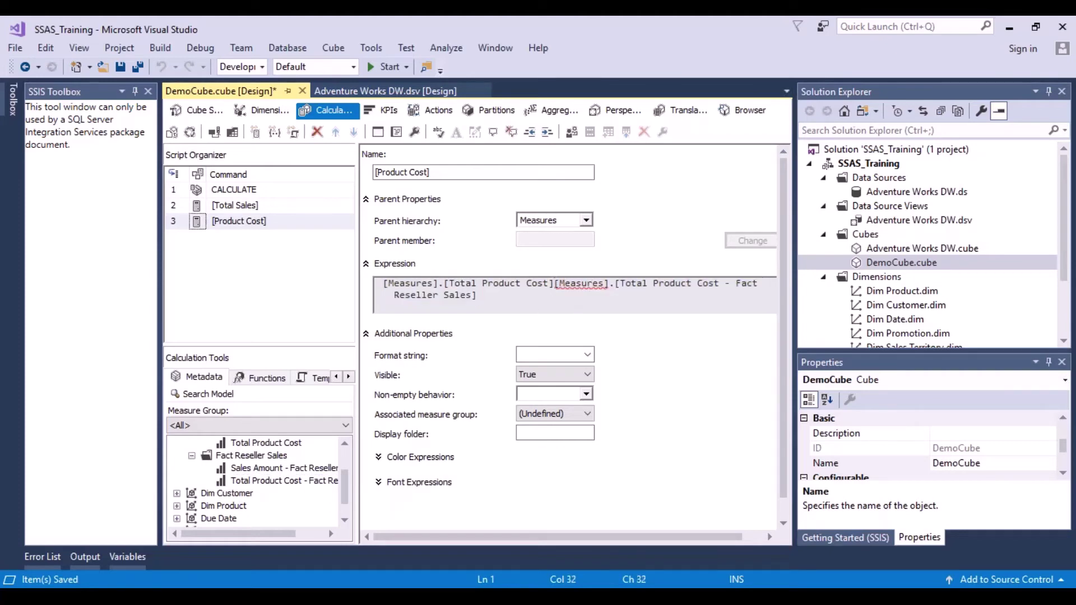
{"action": "type", "text": "+"}
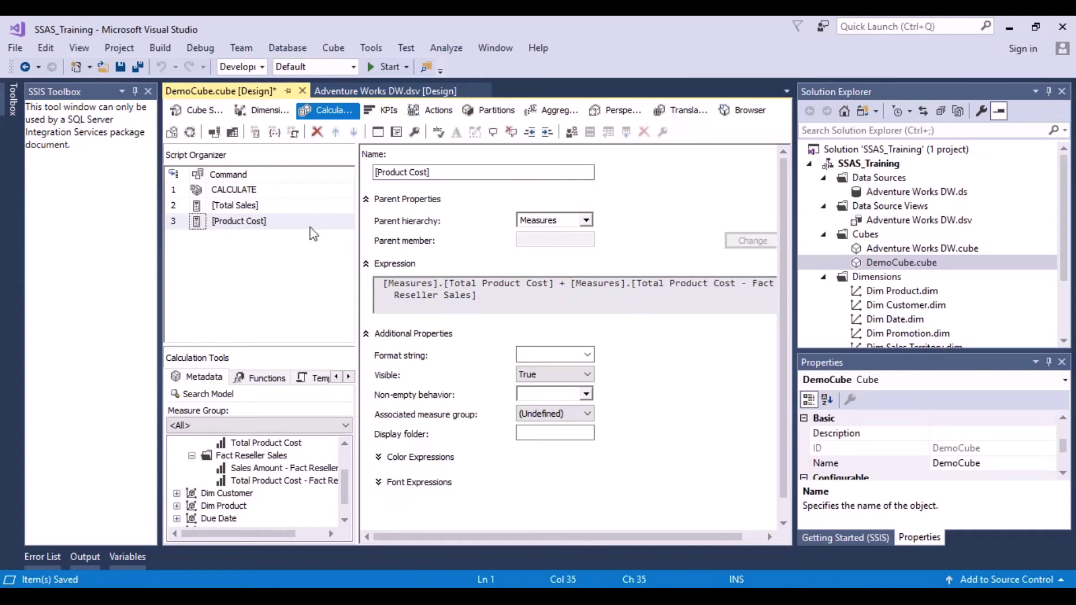
{"action": "left_click", "coordinate": [120, 66]}
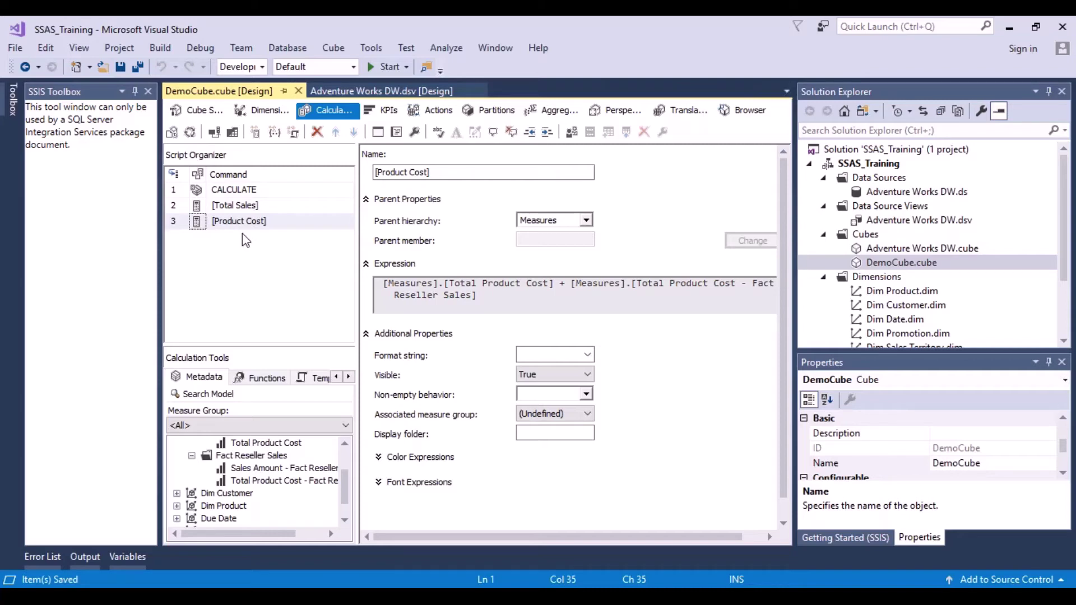
{"action": "left_click", "coordinate": [256, 134]}
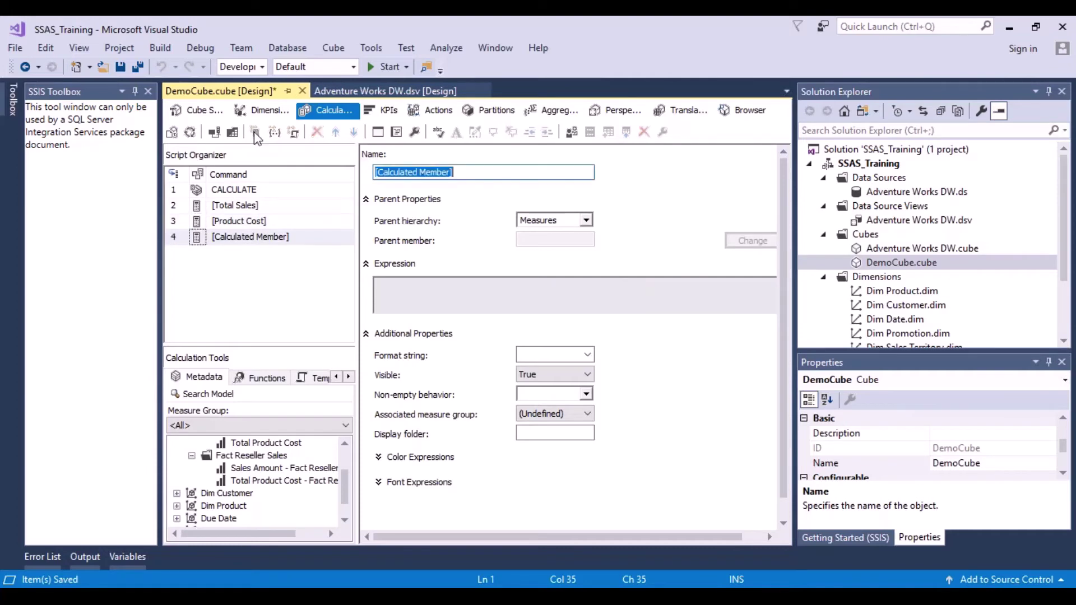
{"action": "left_click", "coordinate": [450, 171]}
{"action": "left_click_drag", "start_coordinate": [450, 170], "coordinate": [380, 172]}
{"action": "type", "text": "Gross P"}
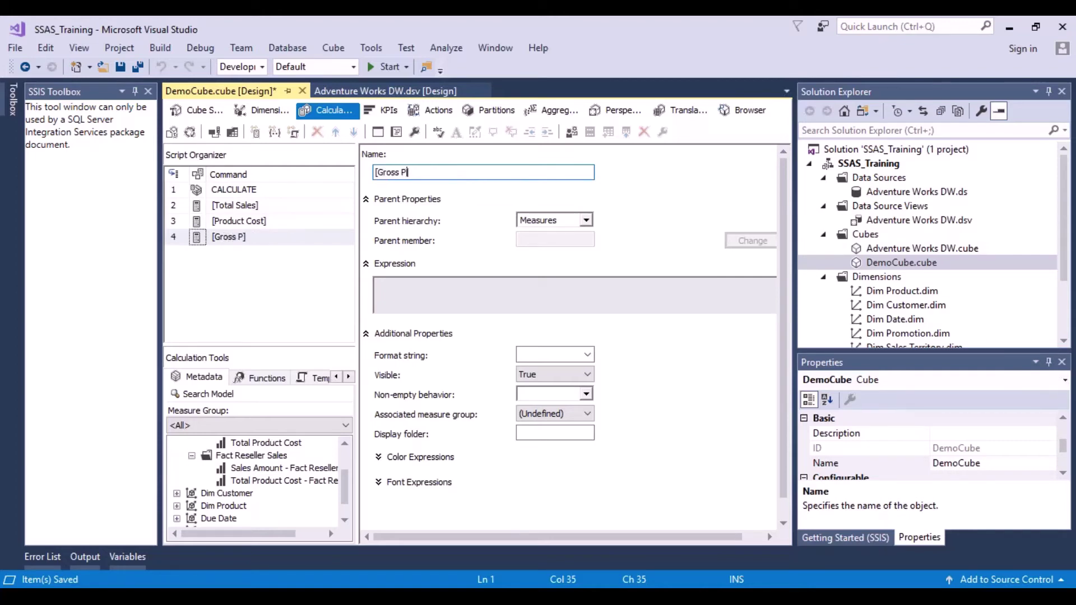
{"action": "type", "text": "rofit"}
{"action": "left_click", "coordinate": [409, 285]}
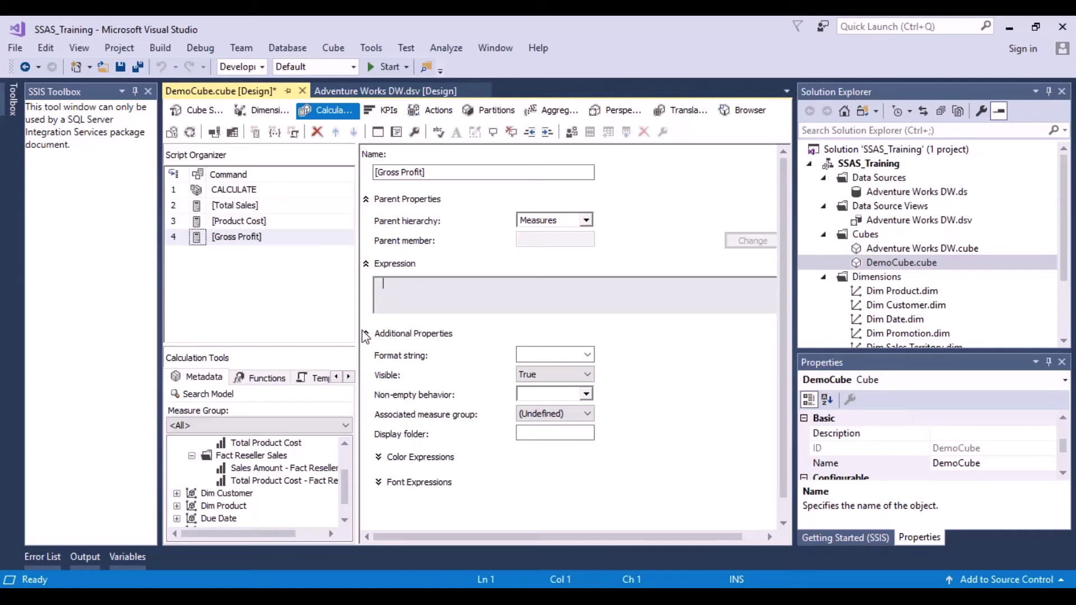
{"action": "mouse_move", "coordinate": [345, 498]}
{"action": "left_mouse_down"}
{"action": "mouse_move", "coordinate": [345, 479]}
{"action": "mouse_move", "coordinate": [345, 510]}
{"action": "left_mouse_up"}
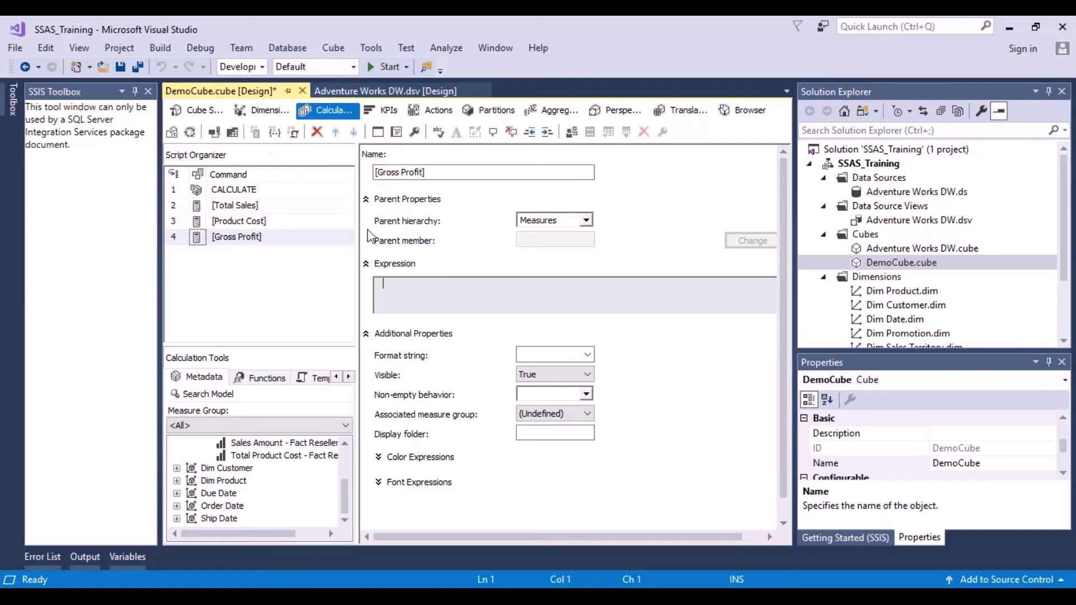
{"action": "right_click", "coordinate": [261, 238]}
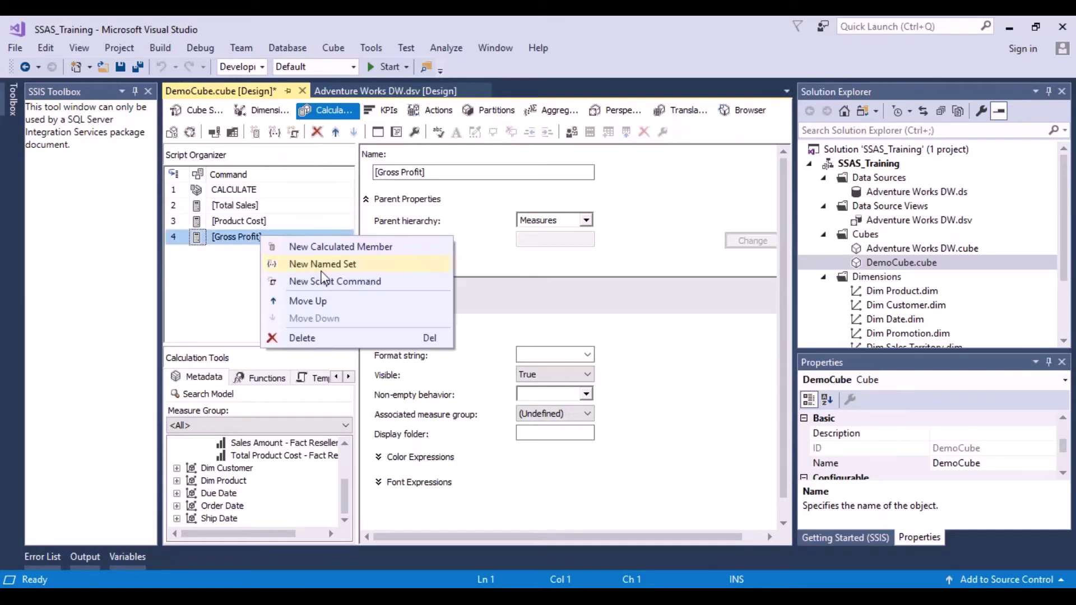
{"action": "left_click", "coordinate": [310, 339]}
{"action": "left_click", "coordinate": [634, 381]}
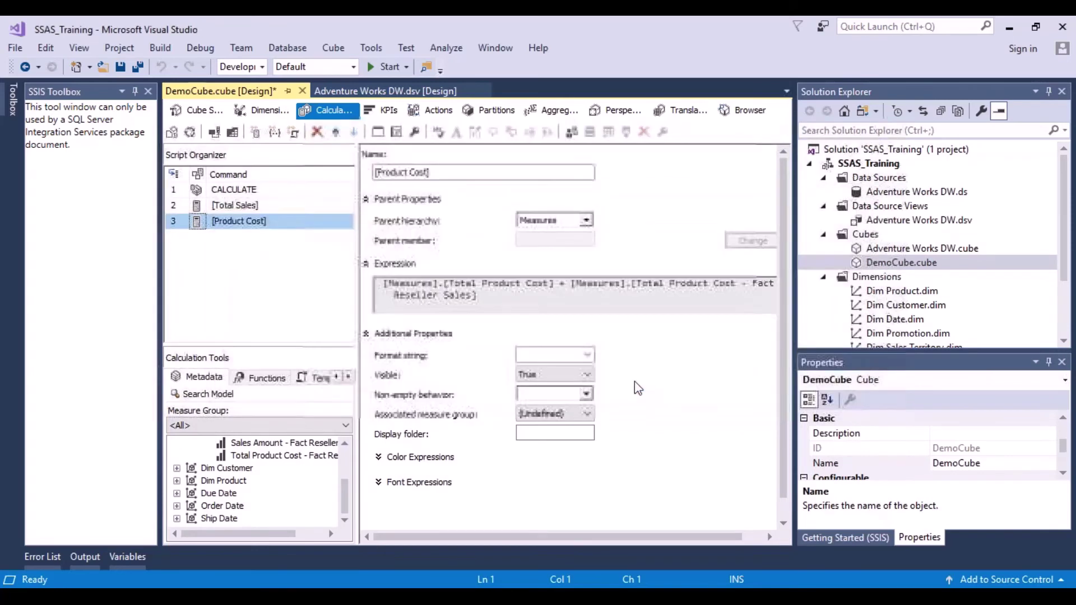
- Save the cube and start processing it, building and deploying the project over the existing SSAS_Training database
{"action": "left_click", "coordinate": [119, 67]}
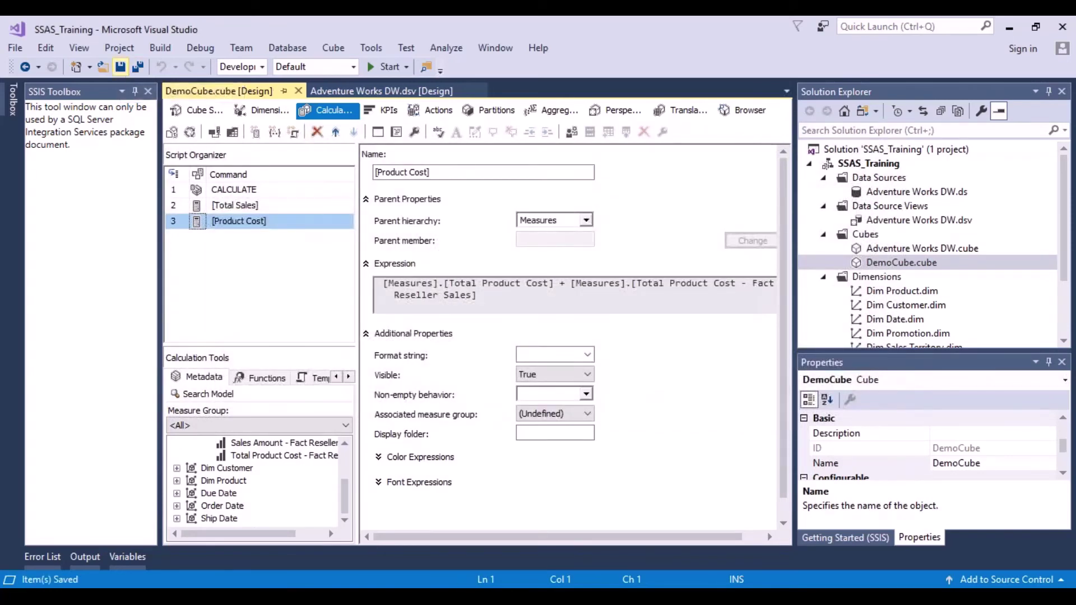
{"action": "left_click", "coordinate": [191, 135]}
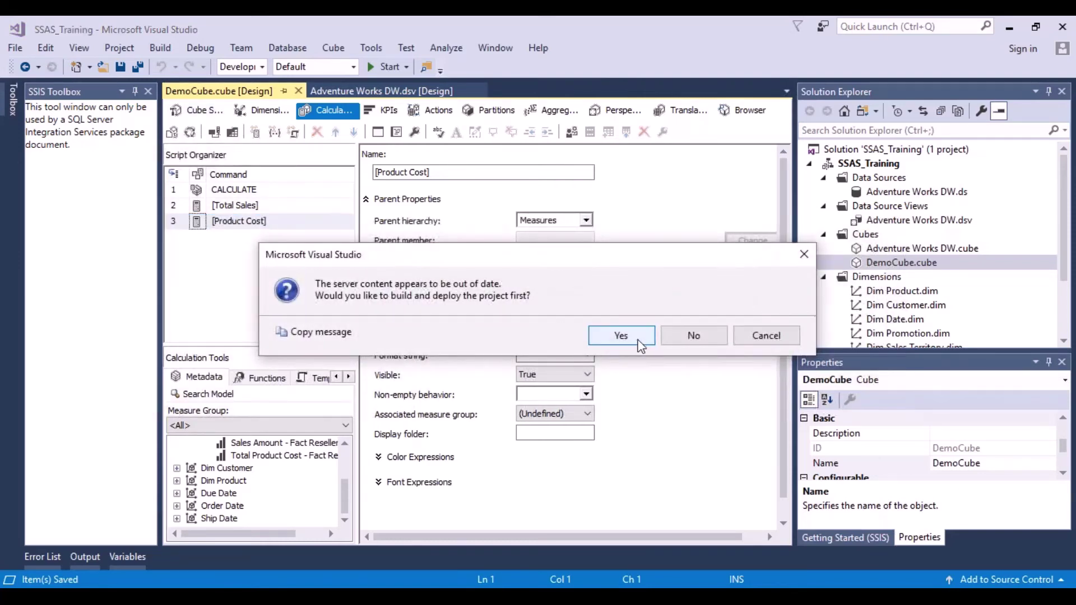
{"action": "left_click", "coordinate": [638, 339]}
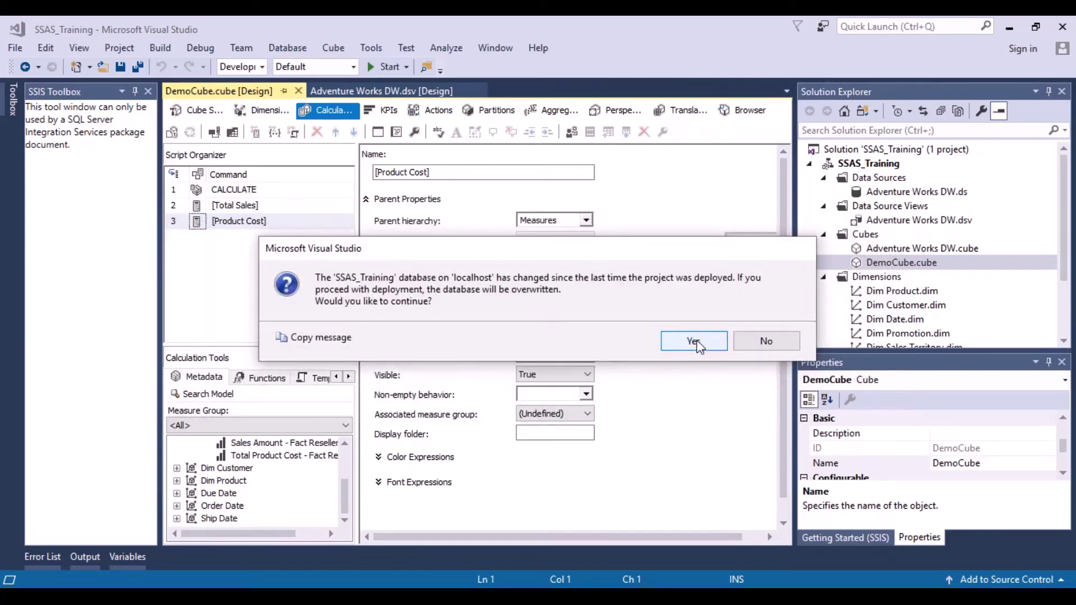
{"action": "left_click", "coordinate": [698, 343]}
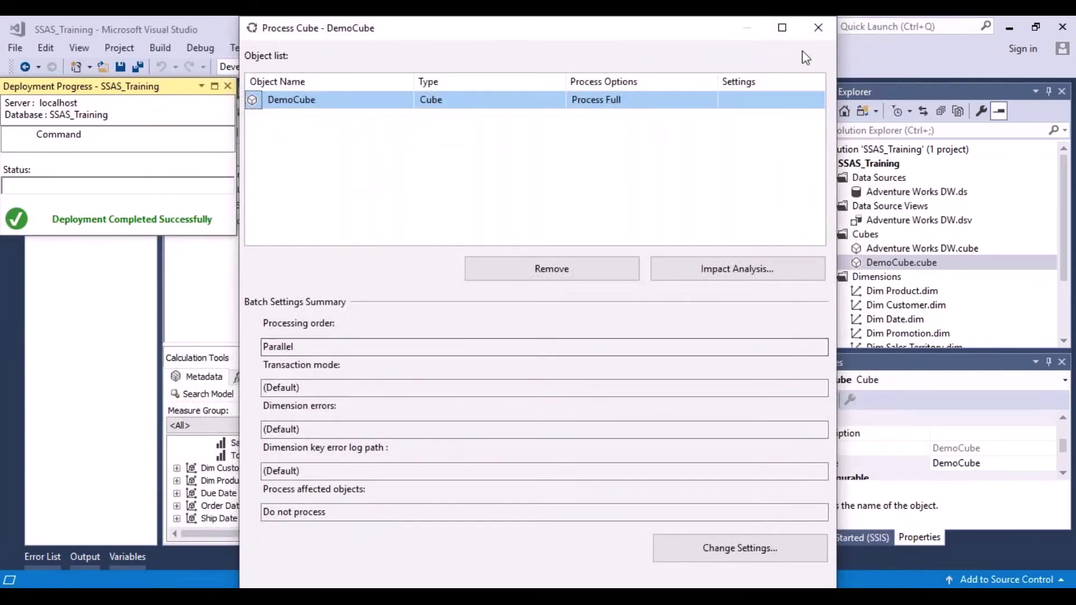
- Run the processing of DemoCube with the Process Full option and close the progress report
{"action": "left_click", "coordinate": [782, 29]}
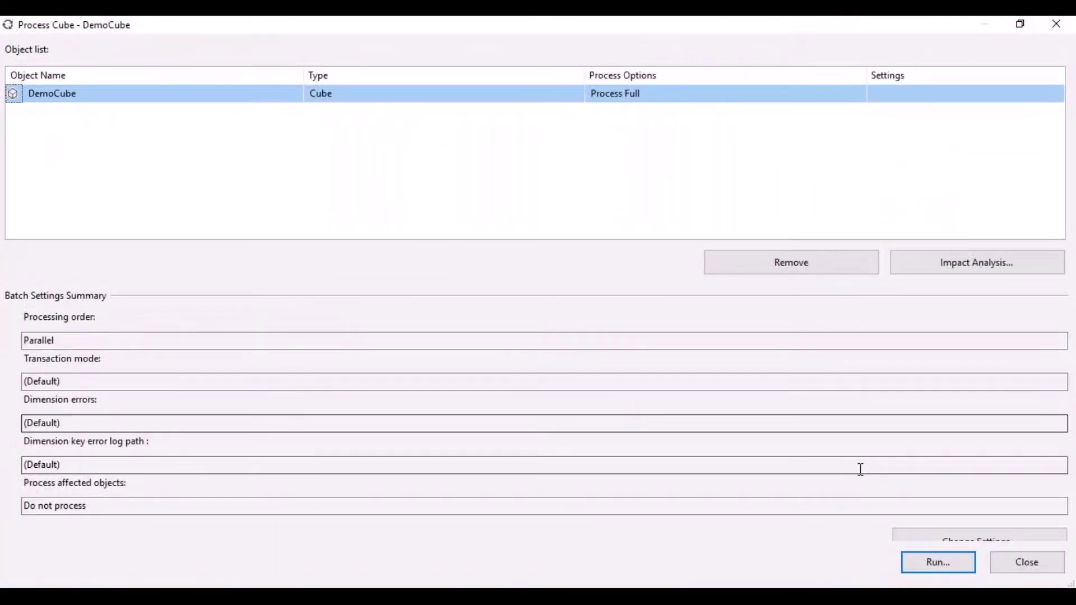
{"action": "left_click", "coordinate": [937, 563]}
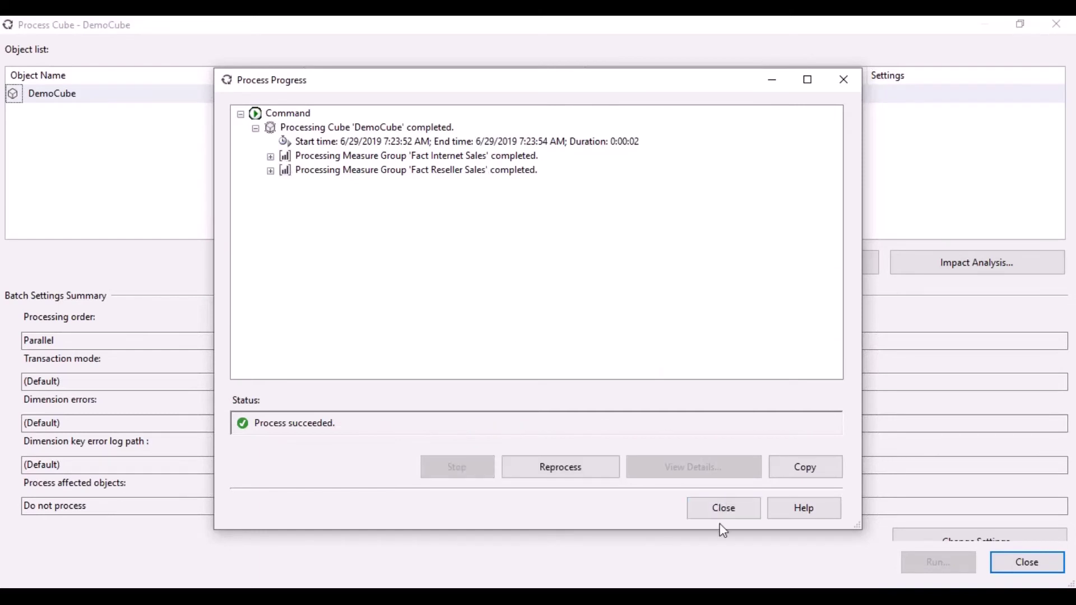
{"action": "left_click", "coordinate": [738, 511]}
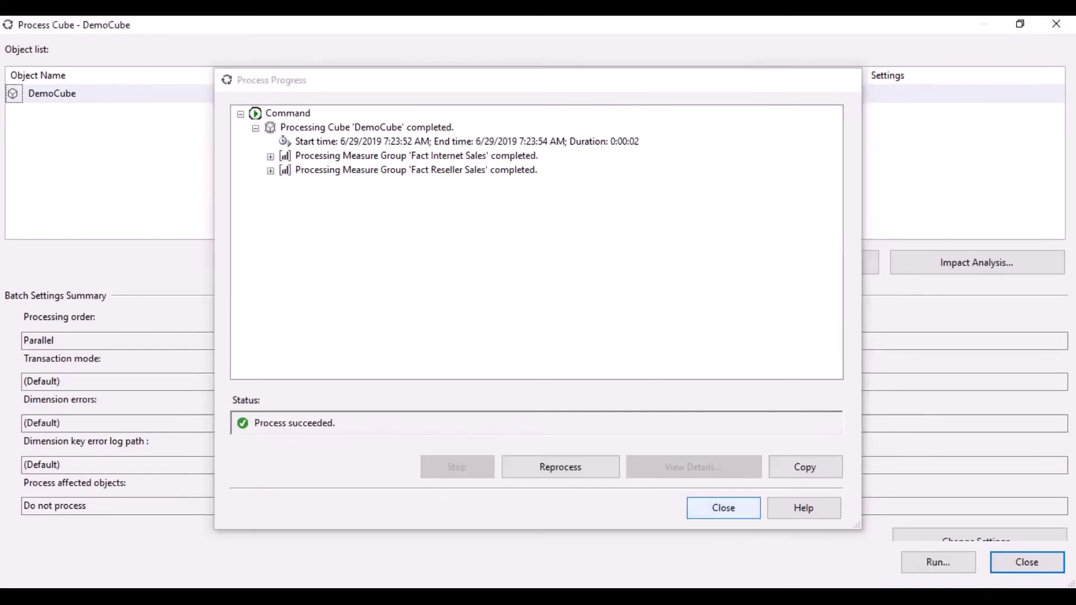
- Close the processing and deployment windows and reconnect the DemoCube browser to the reprocessed cube
{"action": "left_click", "coordinate": [1022, 562]}
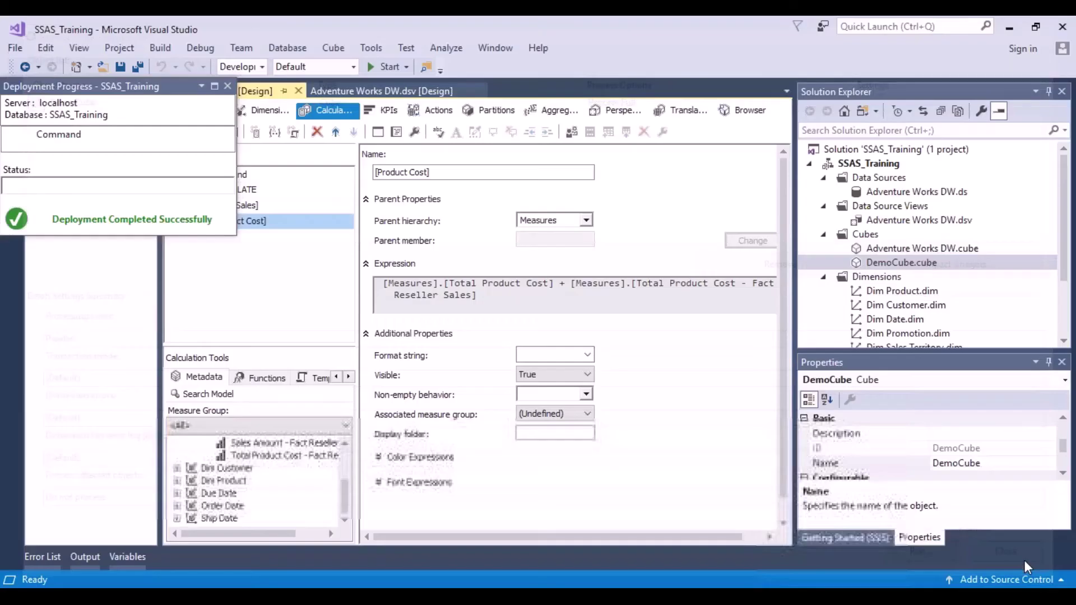
{"action": "left_click", "coordinate": [228, 86]}
{"action": "left_click", "coordinate": [209, 117]}
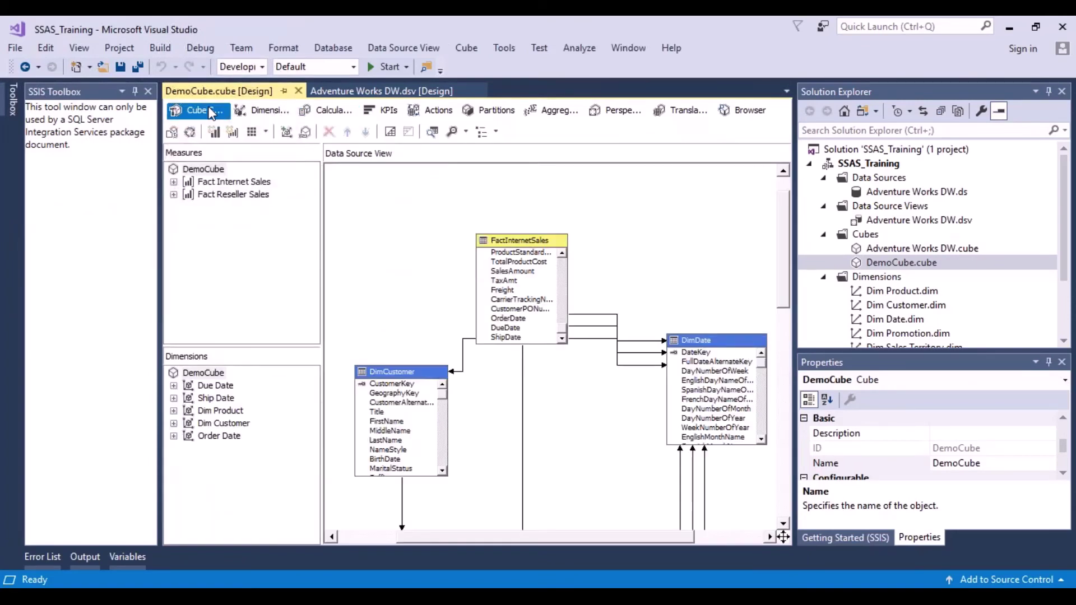
{"action": "left_click", "coordinate": [745, 110]}
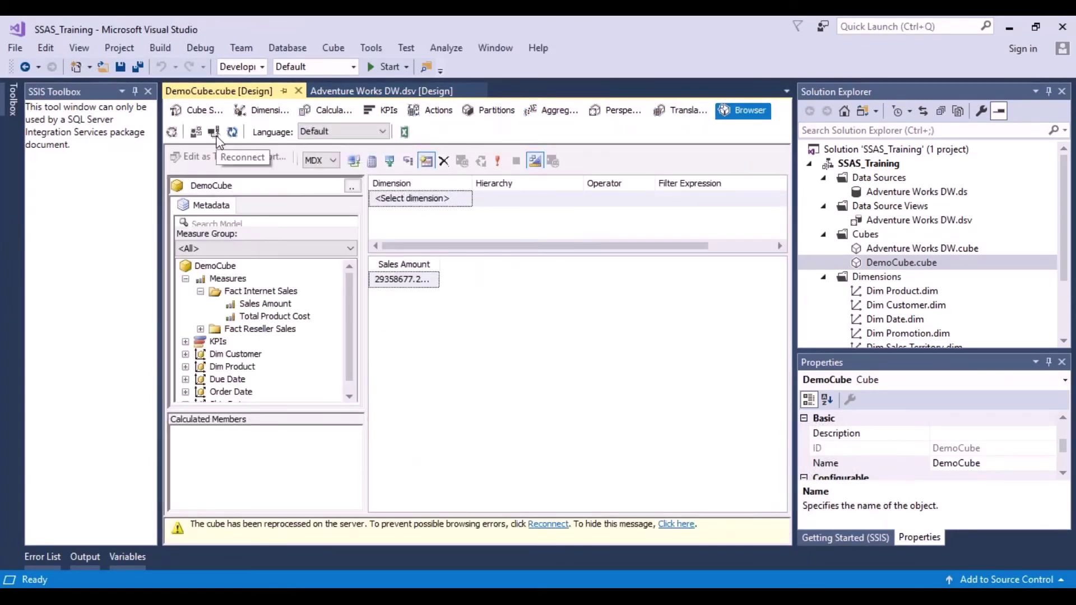
{"action": "left_click", "coordinate": [232, 132]}
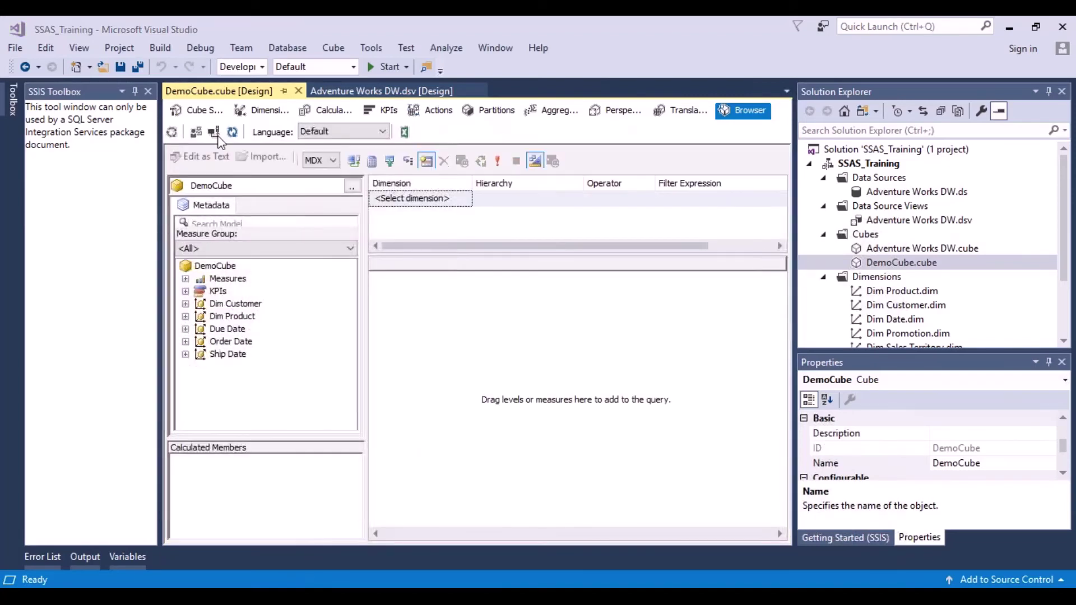
- Return to the cube calculations, check the Measures in the metadata tree, and reconnect to refresh it
{"action": "left_click", "coordinate": [334, 110]}
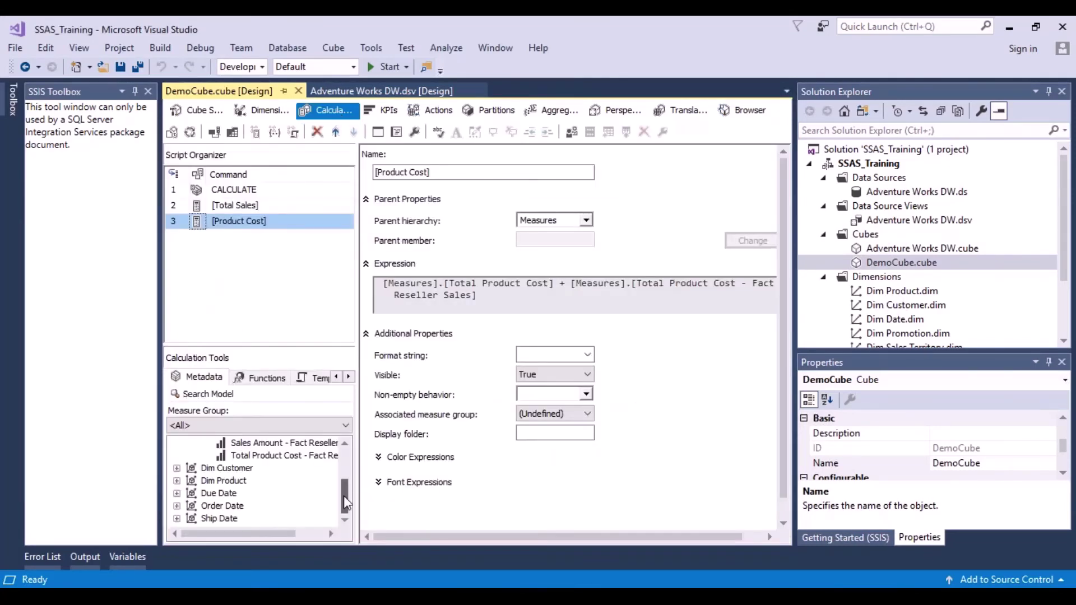
{"action": "left_click_drag", "start_coordinate": [341, 496], "coordinate": [348, 467]}
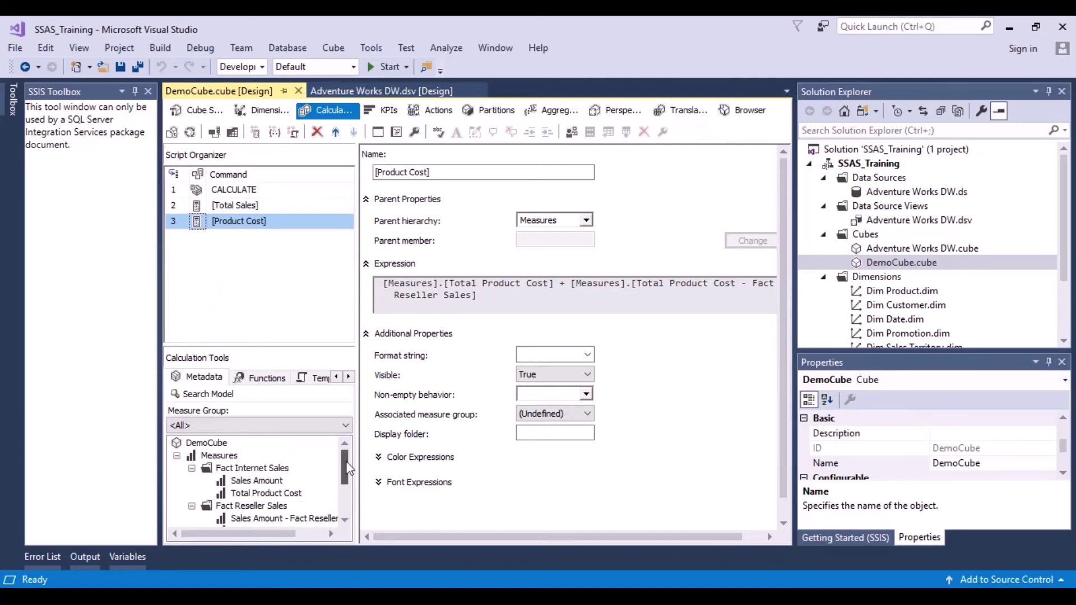
{"action": "left_click", "coordinate": [177, 456]}
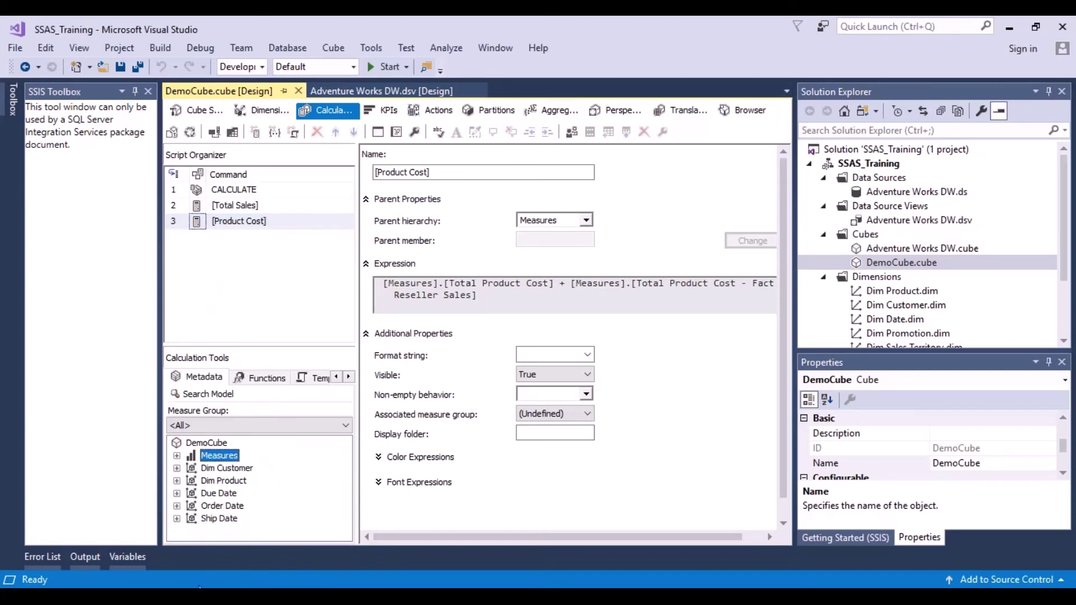
{"action": "left_click", "coordinate": [177, 455]}
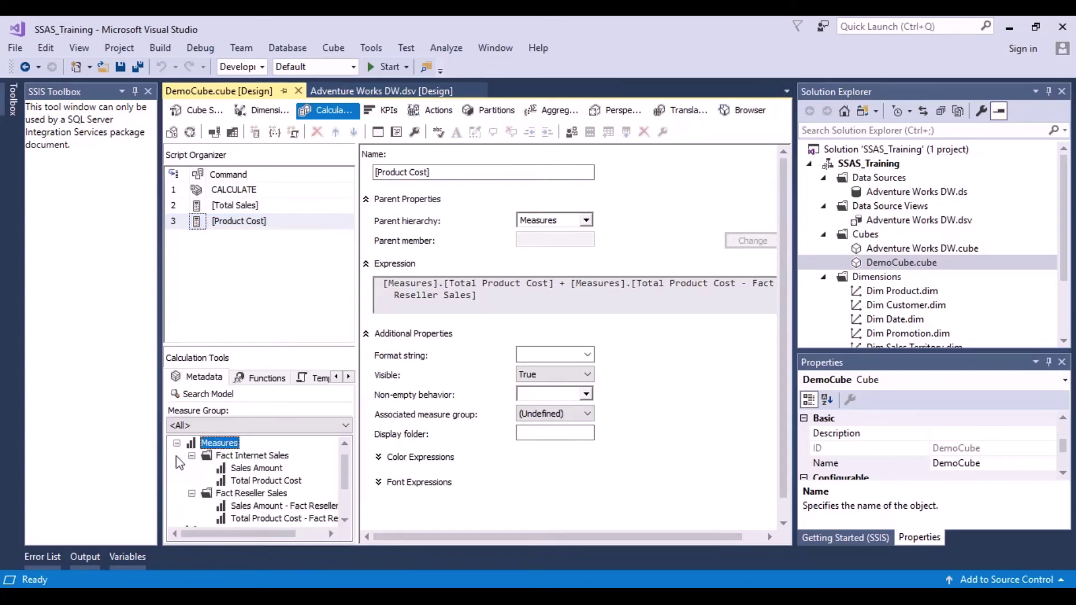
{"action": "mouse_move", "coordinate": [347, 474]}
{"action": "left_mouse_down"}
{"action": "mouse_move", "coordinate": [348, 497]}
{"action": "mouse_move", "coordinate": [345, 464]}
{"action": "left_mouse_up"}
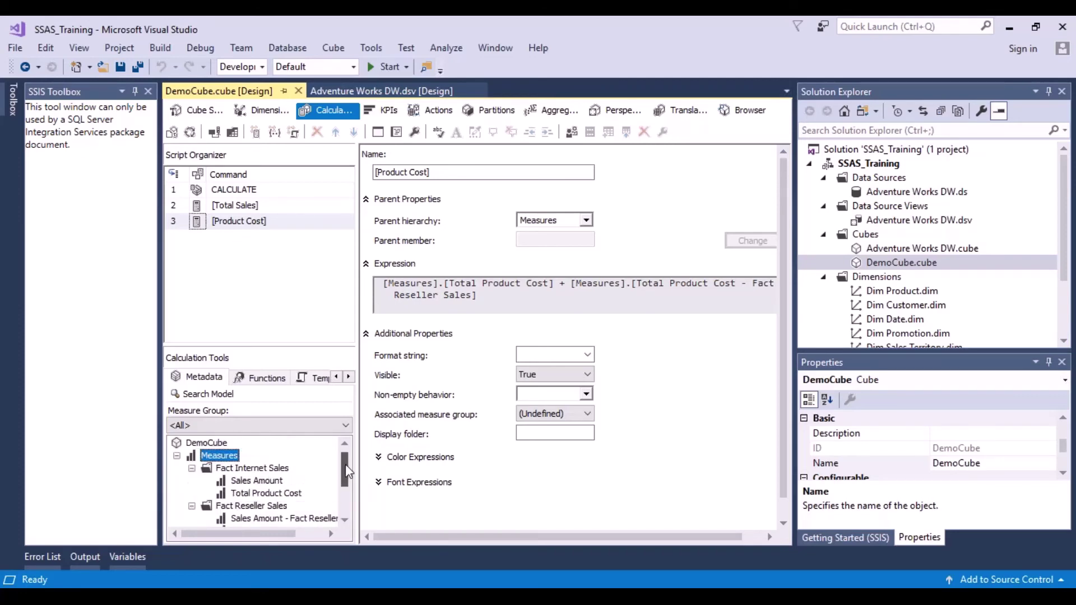
{"action": "left_click", "coordinate": [212, 131]}
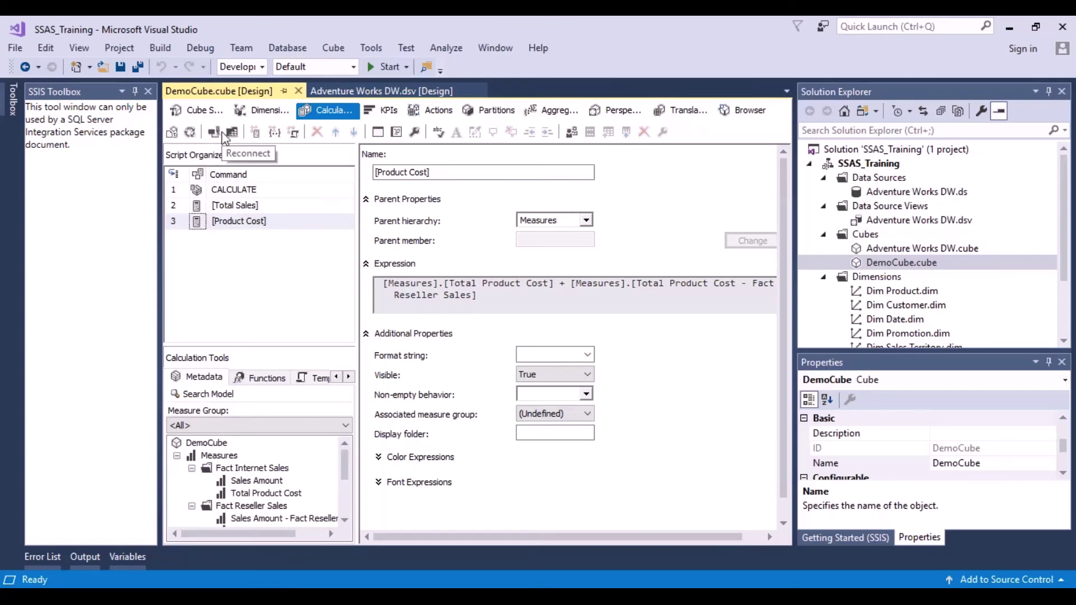
{"action": "left_click", "coordinate": [213, 134]}
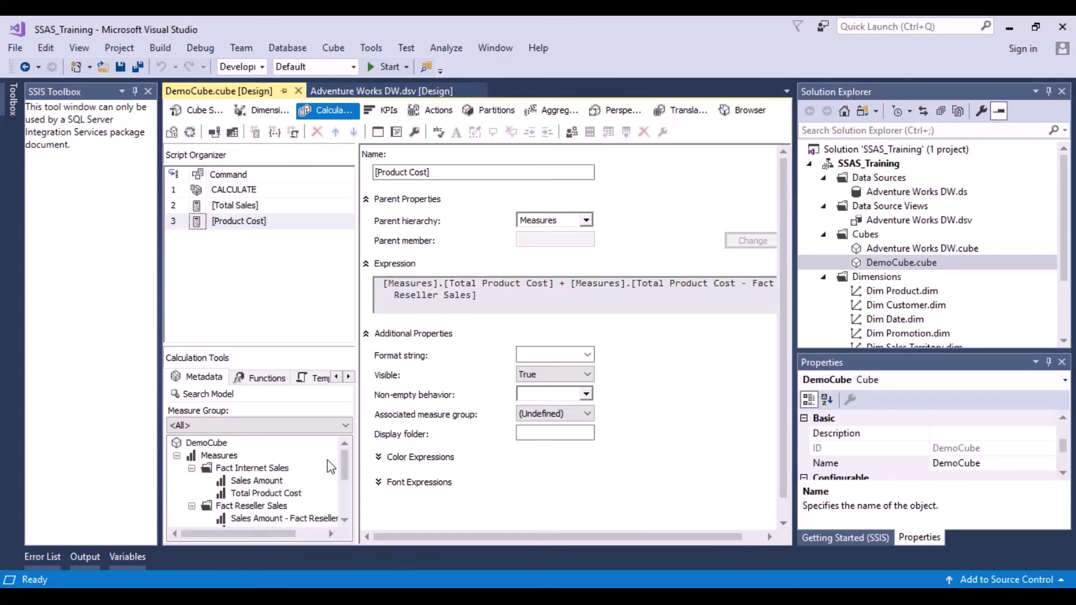
- Locate the Product Cost and Total Sales calculated members in the metadata and collapse the Fact Internet Sales and Fact Reseller Sales folders
{"action": "left_click_drag", "start_coordinate": [348, 471], "coordinate": [346, 490]}
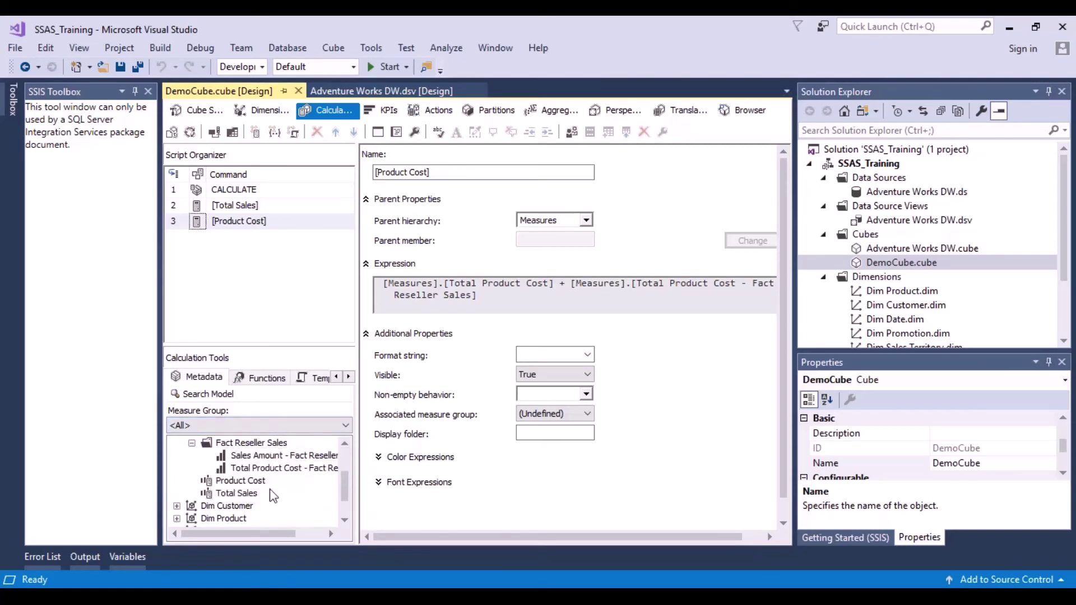
{"action": "left_click", "coordinate": [242, 481]}
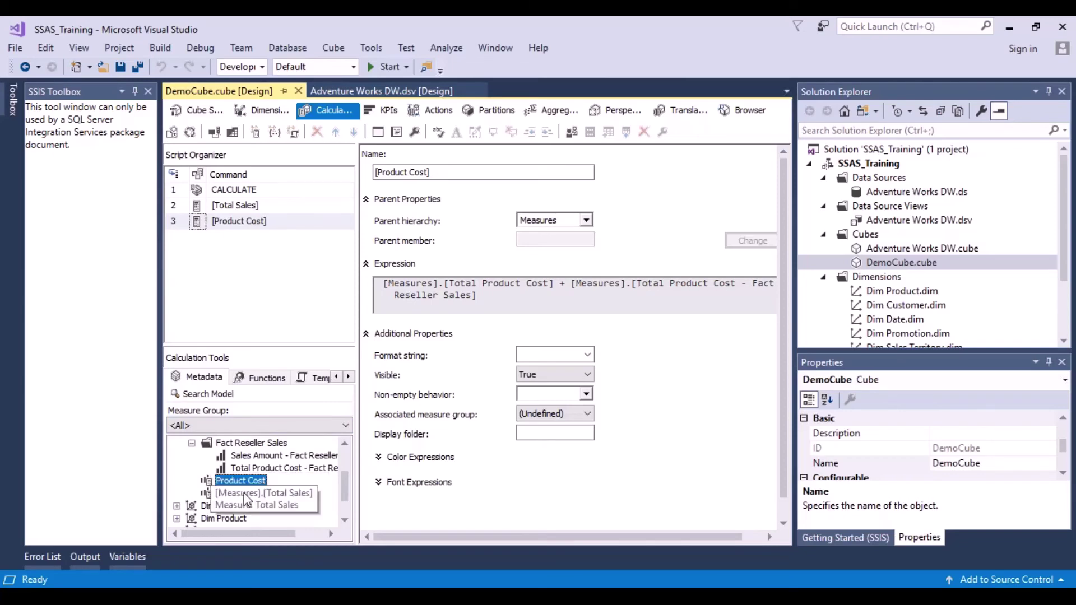
{"action": "left_click", "coordinate": [244, 495]}
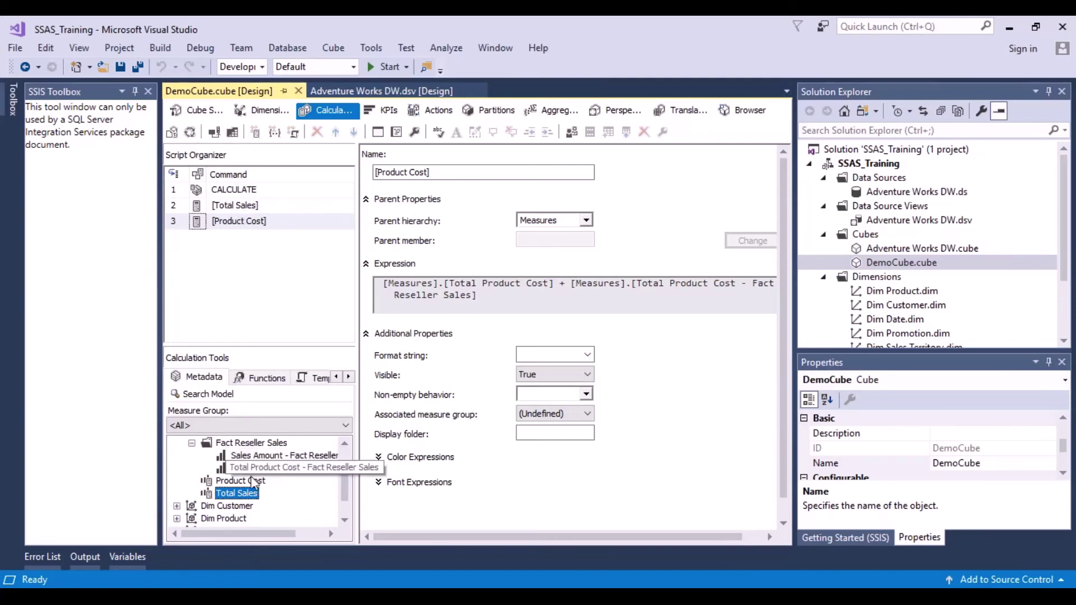
{"action": "left_click_drag", "start_coordinate": [344, 485], "coordinate": [344, 465]}
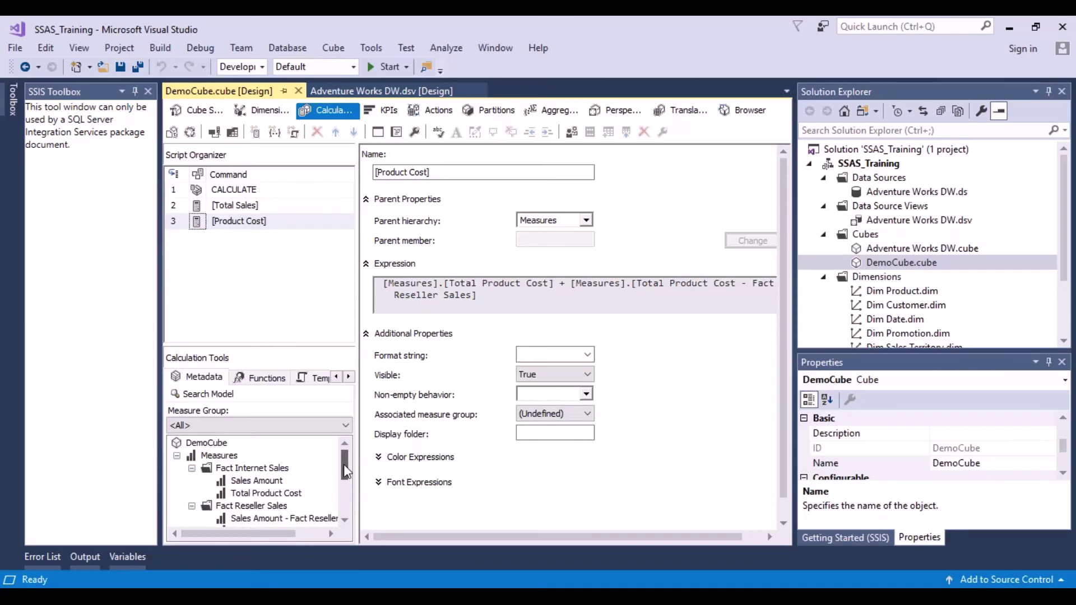
{"action": "left_click", "coordinate": [192, 468]}
{"action": "left_click", "coordinate": [192, 481]}
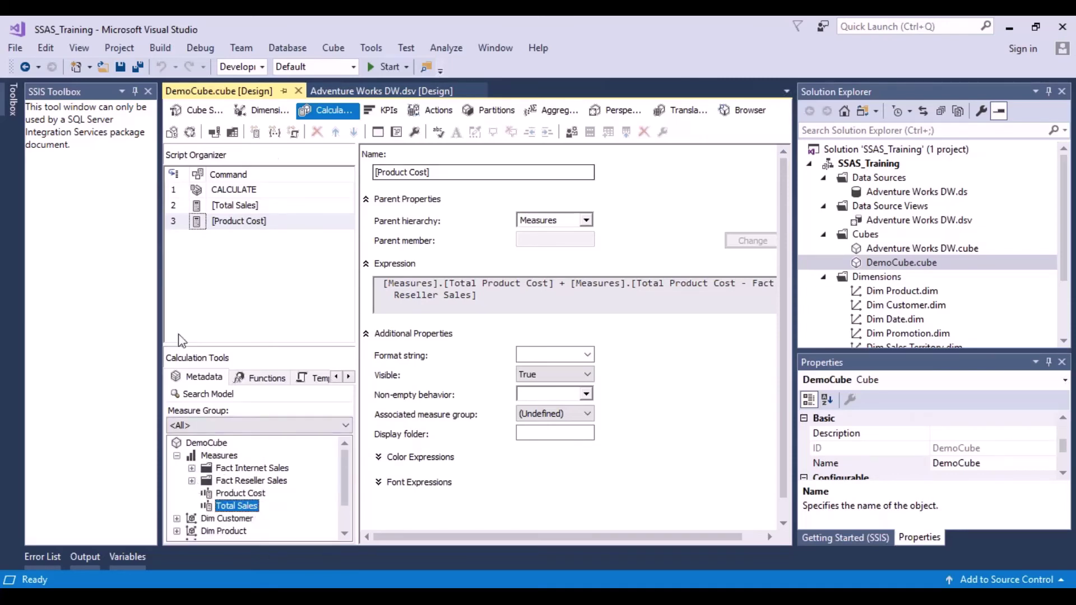
- Add another calculated member and name it [Gross Profit]
{"action": "left_click", "coordinate": [256, 135]}
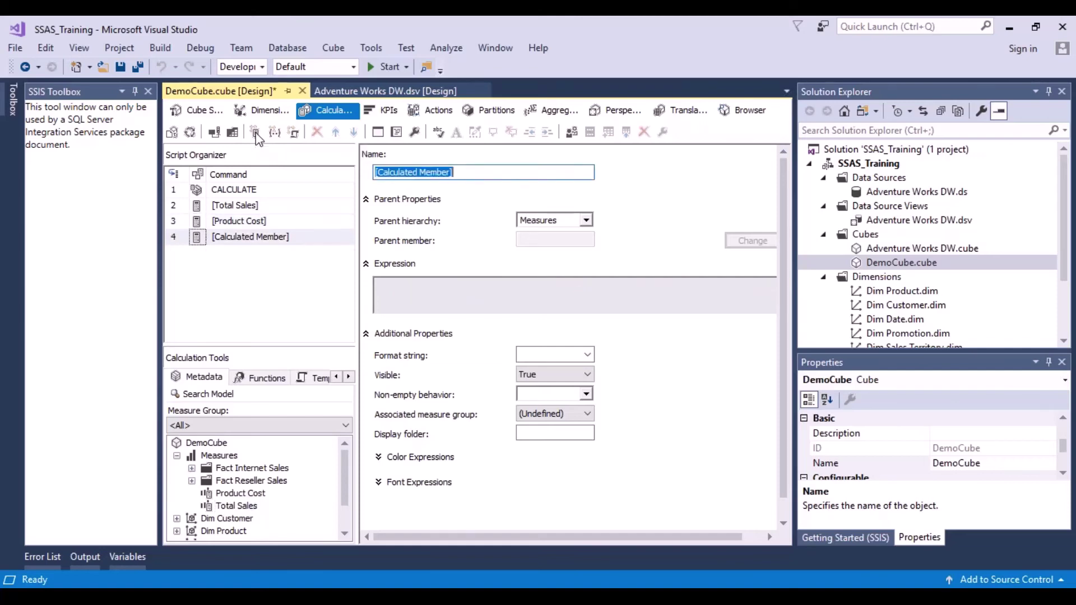
{"action": "left_click", "coordinate": [449, 174]}
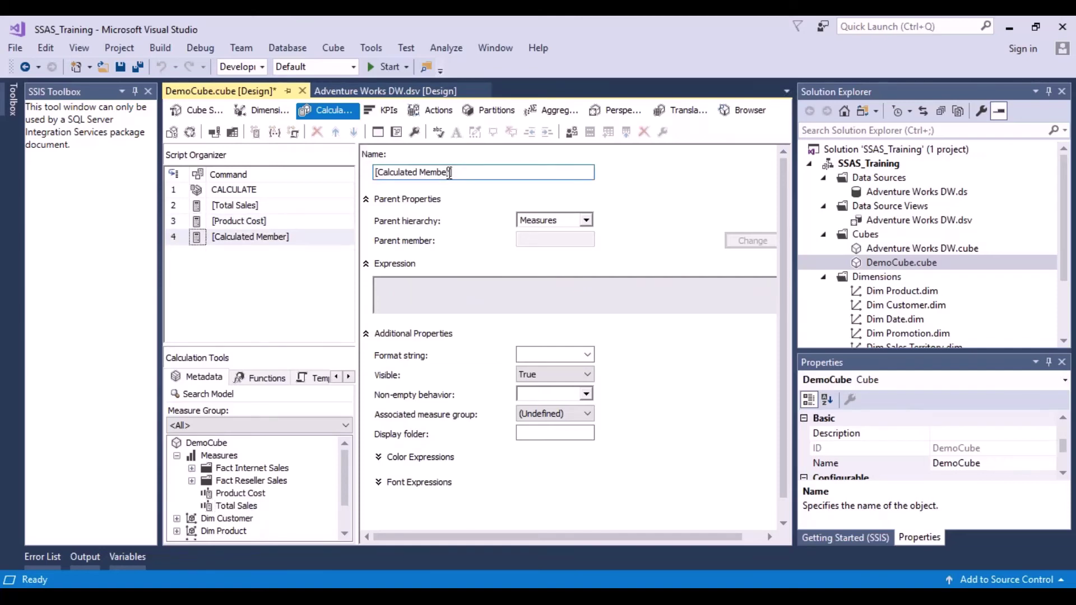
{"action": "left_click_drag", "start_coordinate": [450, 173], "coordinate": [375, 172]}
{"action": "left_click", "coordinate": [378, 172]}
{"action": "left_click_drag", "start_coordinate": [450, 172], "coordinate": [382, 169]}
{"action": "key", "text": "BackSpace"}
{"action": "type", "text": "Gr"}
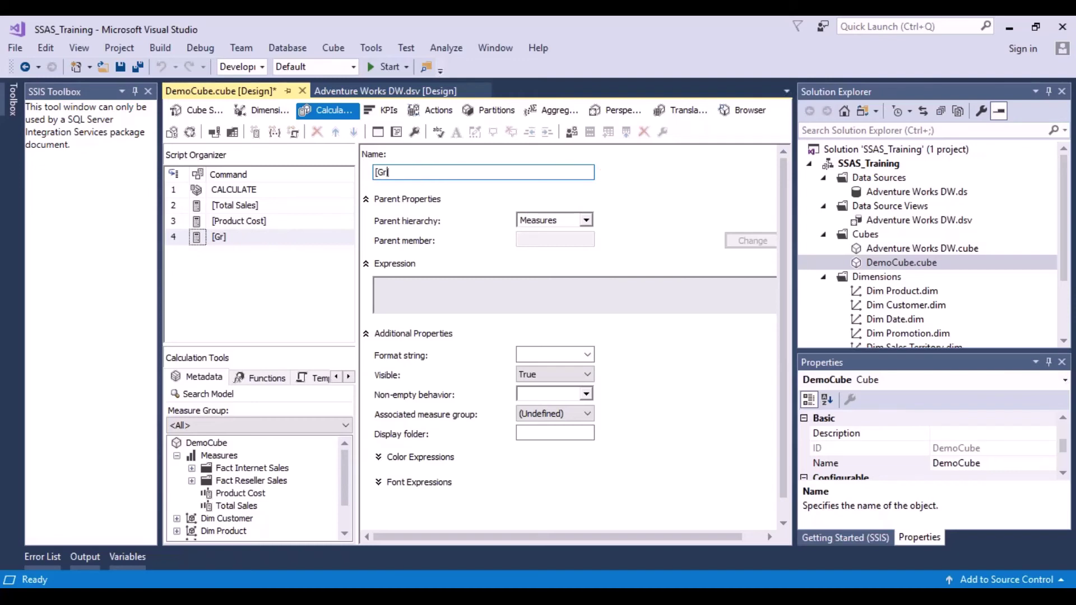
{"action": "type", "text": "oss profit"}
{"action": "key", "text": "BackSpace"}
{"action": "key", "text": "BackSpace"}
{"action": "key", "text": "BackSpace"}
{"action": "key", "text": "BackSpace"}
{"action": "key", "text": "BackSpace"}
{"action": "key", "text": "BackSpace"}
{"action": "type", "text": "Profit"}
- Enter the Gross Profit expression as [Measures].[Total Sales] - [Measures].[Product Cost]
{"action": "left_click", "coordinate": [407, 291]}
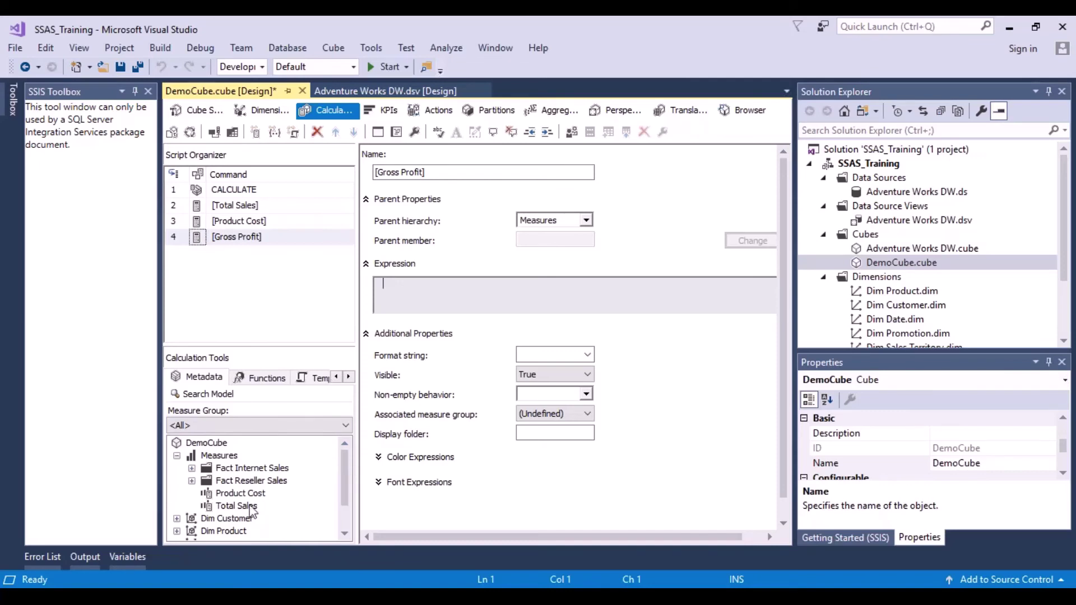
{"action": "left_click_drag", "start_coordinate": [240, 504], "coordinate": [405, 307]}
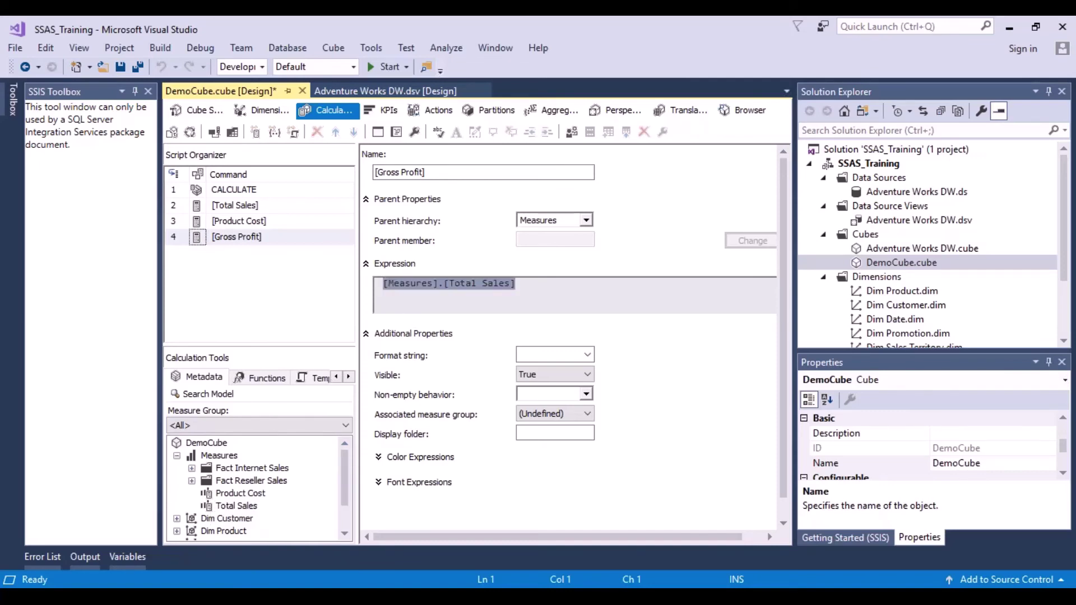
{"action": "left_click", "coordinate": [538, 289]}
{"action": "type", "text": "-"}
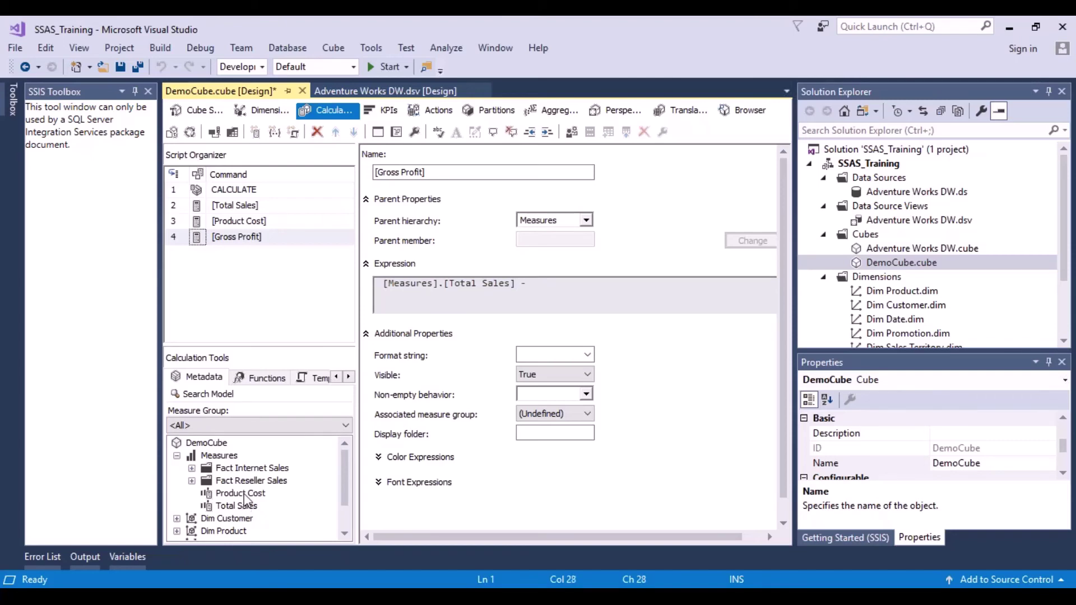
{"action": "left_click_drag", "start_coordinate": [244, 497], "coordinate": [534, 302]}
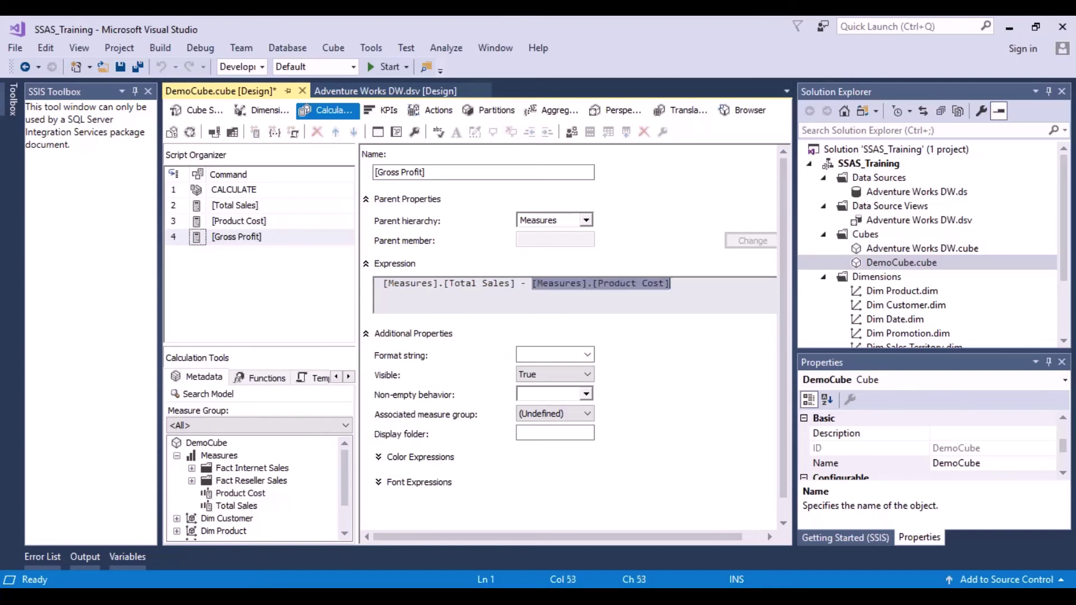
- Enclose the Gross Profit difference in parentheses, divide it by [Measures].[Product Cost], and save the cube
{"action": "left_click", "coordinate": [682, 287]}
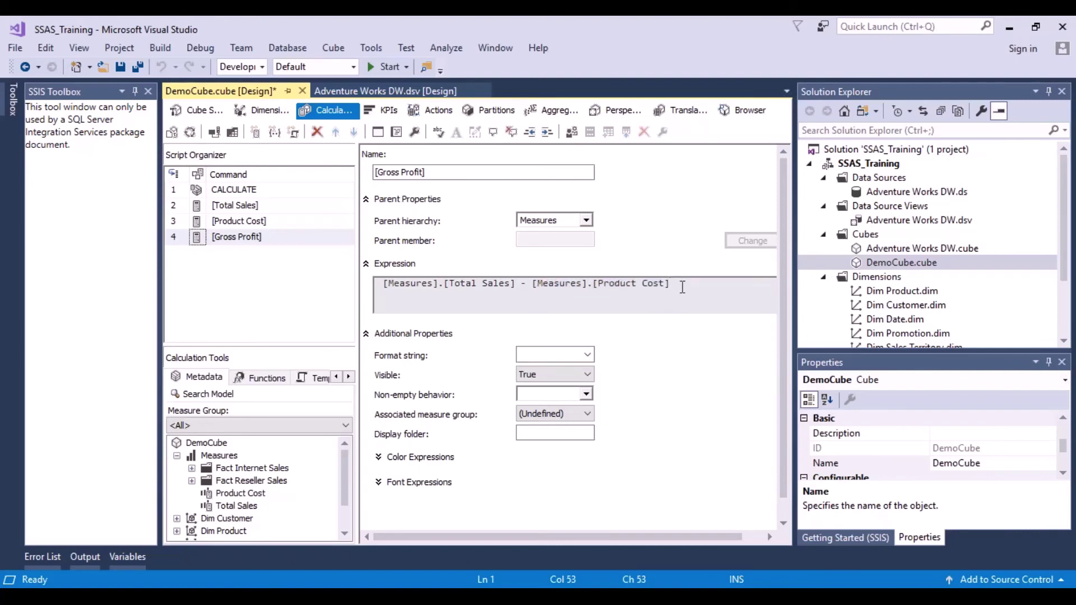
{"action": "type", "text": ")"}
{"action": "key", "text": "Home"}
{"action": "type", "text": "("}
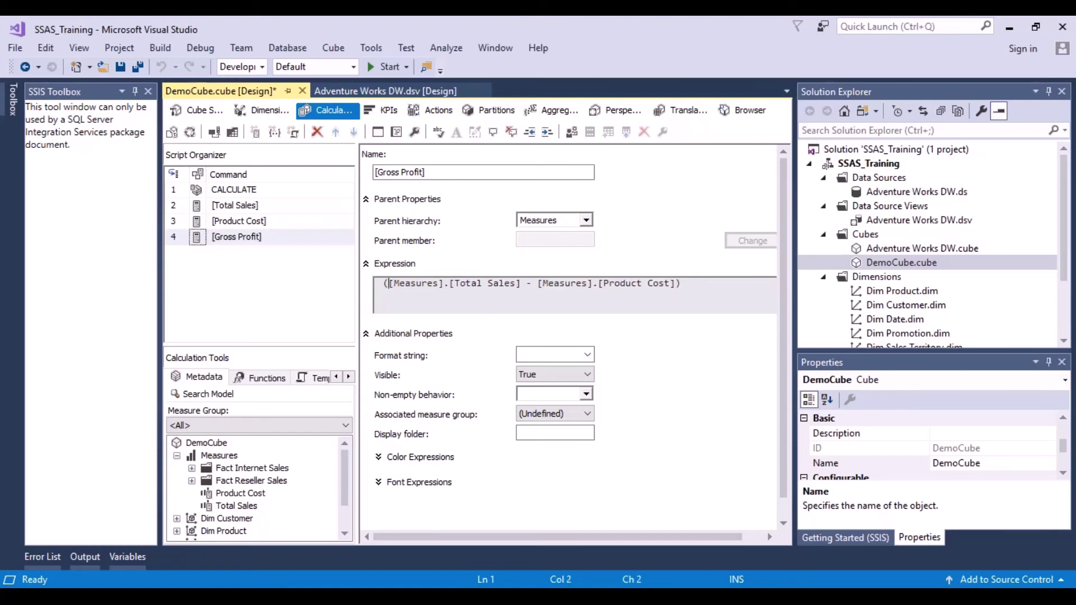
{"action": "left_click", "coordinate": [706, 287]}
{"action": "key", "text": "BackSpace"}
{"action": "key", "text": "Left"}
{"action": "type", "text": ") /"}
{"action": "left_click_drag", "start_coordinate": [245, 496], "coordinate": [725, 296]}
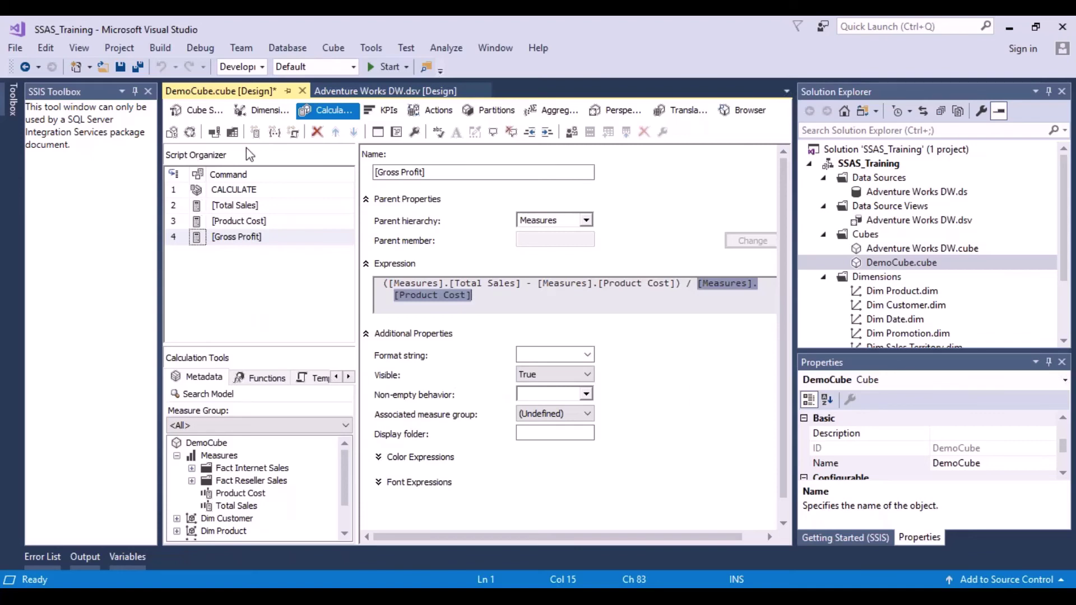
{"action": "left_click", "coordinate": [130, 69]}
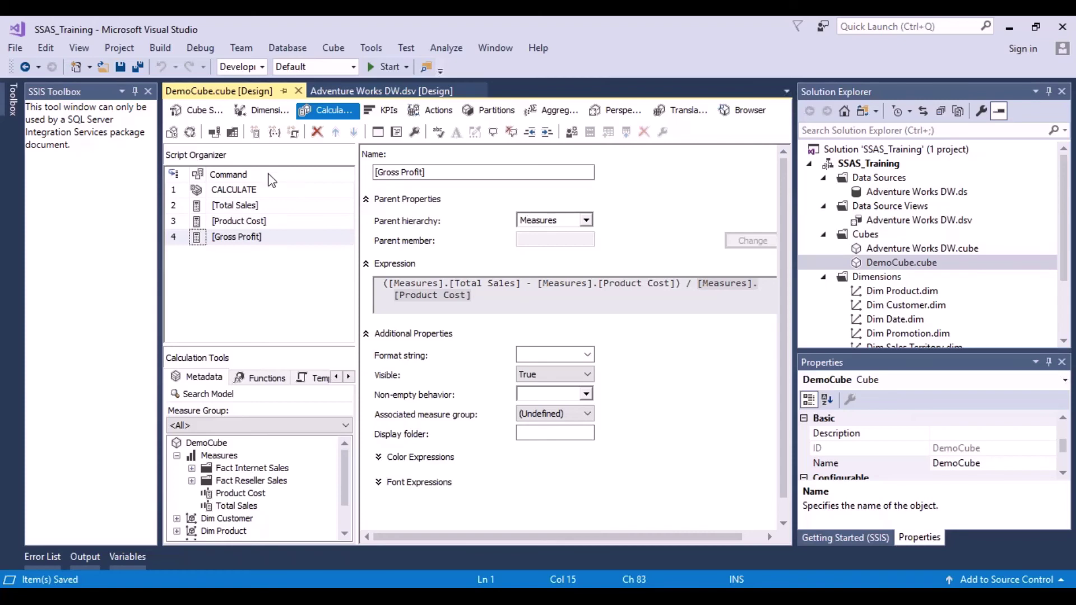
- Build and deploy the project over the existing SSAS_Training database and process DemoCube with the Process Full option
{"action": "left_click", "coordinate": [191, 133]}
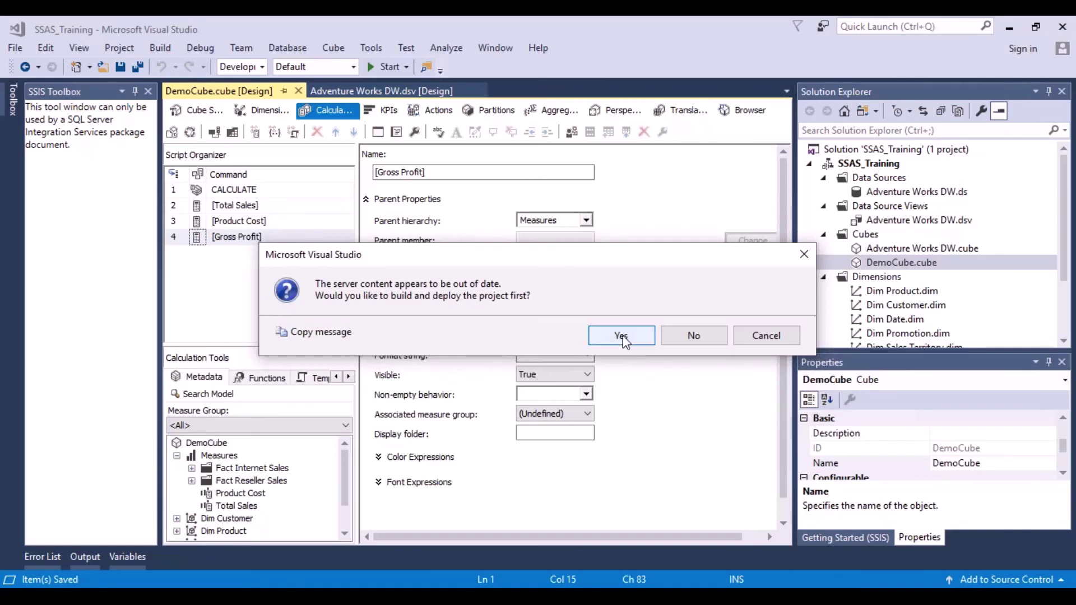
{"action": "left_click", "coordinate": [622, 336]}
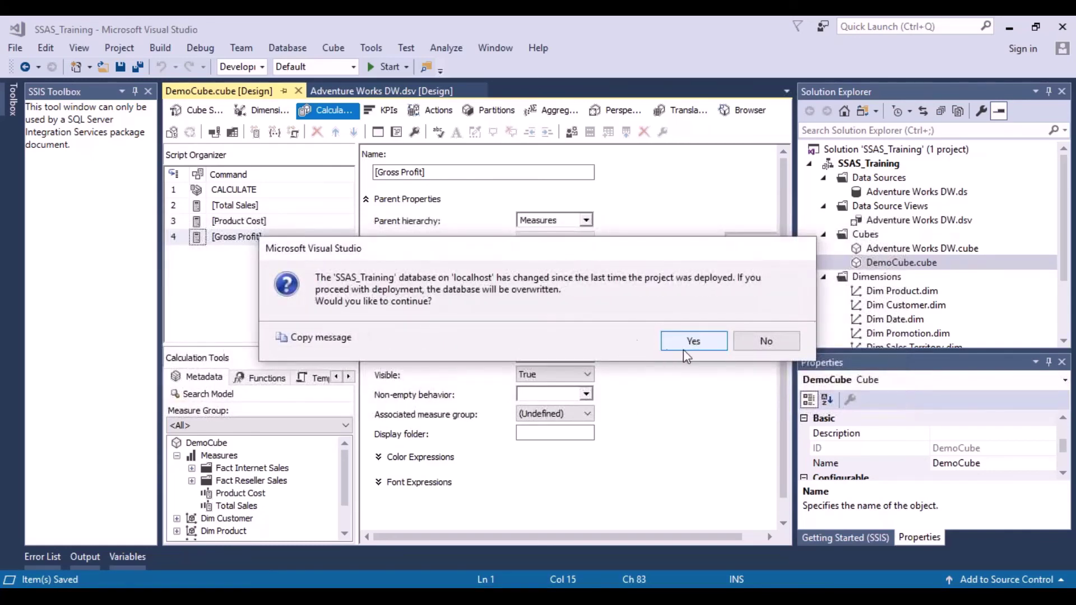
{"action": "left_click", "coordinate": [684, 347]}
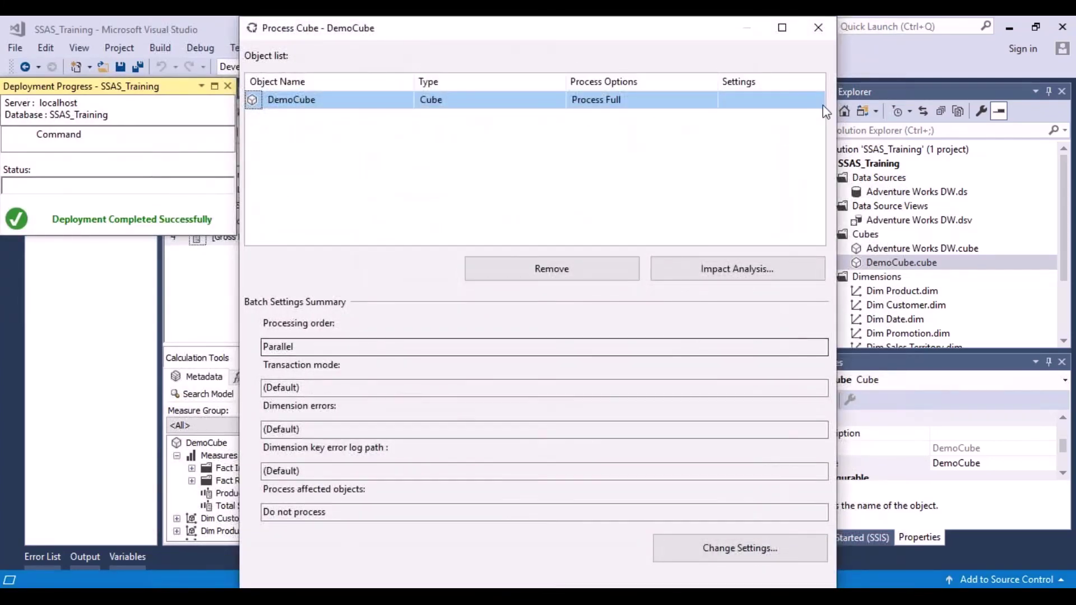
{"action": "left_click", "coordinate": [782, 29]}
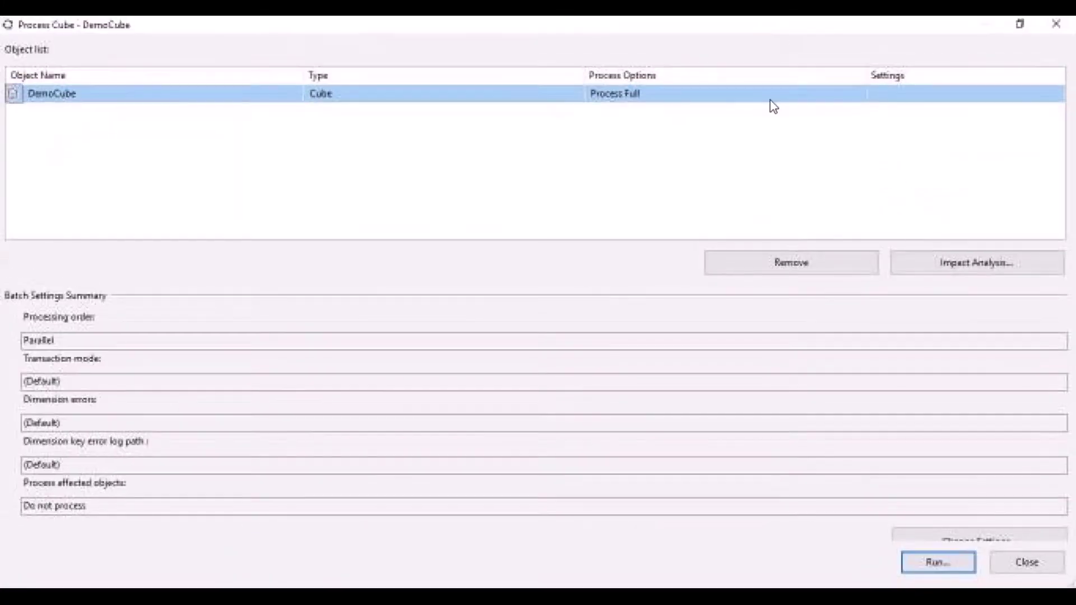
{"action": "left_click", "coordinate": [947, 567]}
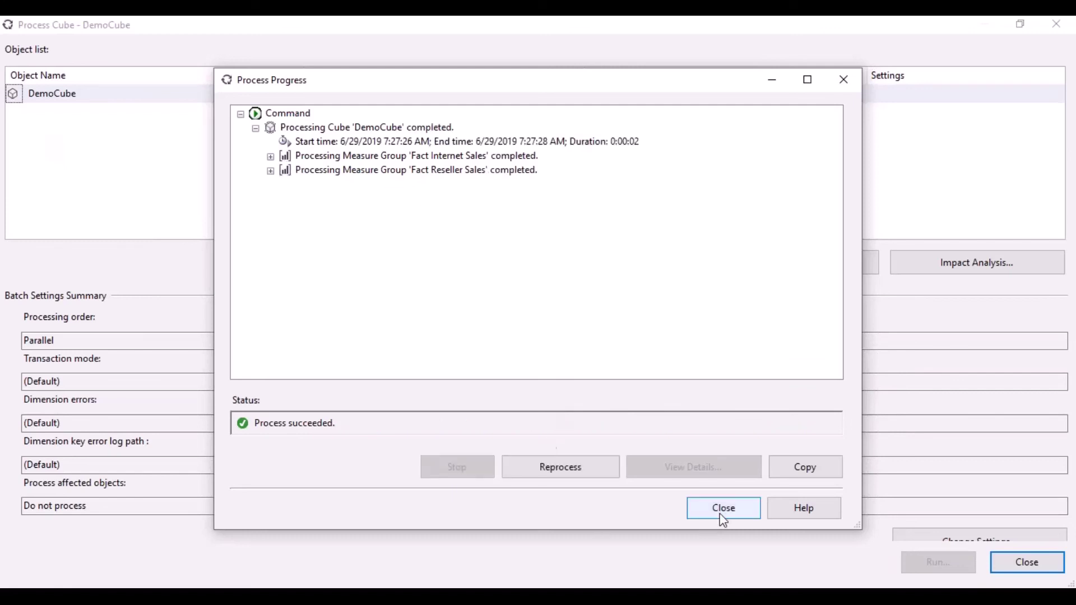
- Close the processing progress and Process Cube windows, then reconnect the cube browser to the server
{"action": "left_click", "coordinate": [722, 509]}
{"action": "left_click", "coordinate": [1020, 562]}
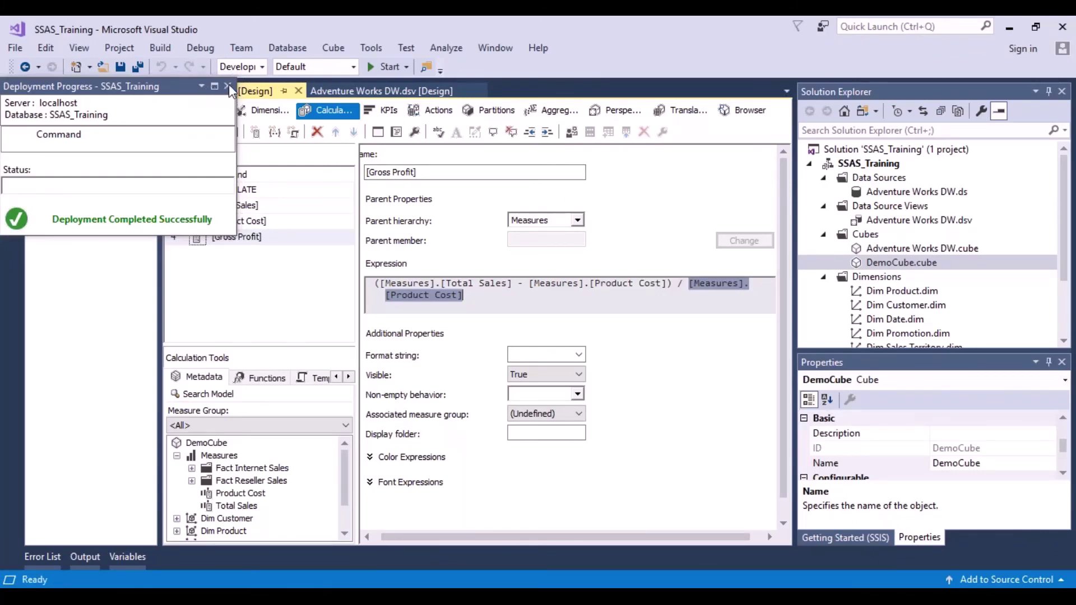
{"action": "left_click", "coordinate": [748, 105]}
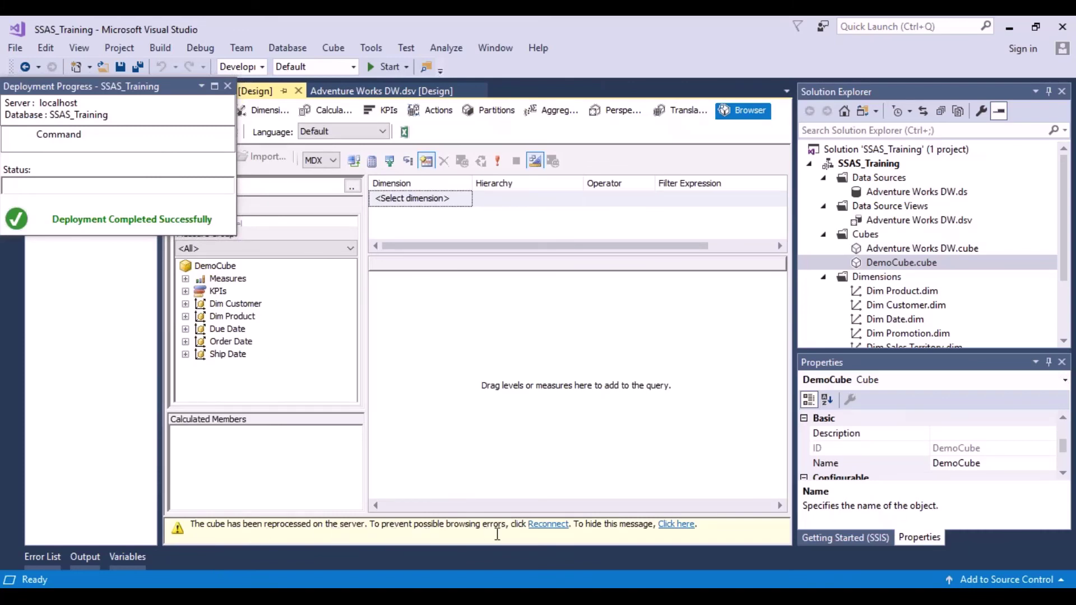
{"action": "left_click", "coordinate": [552, 525]}
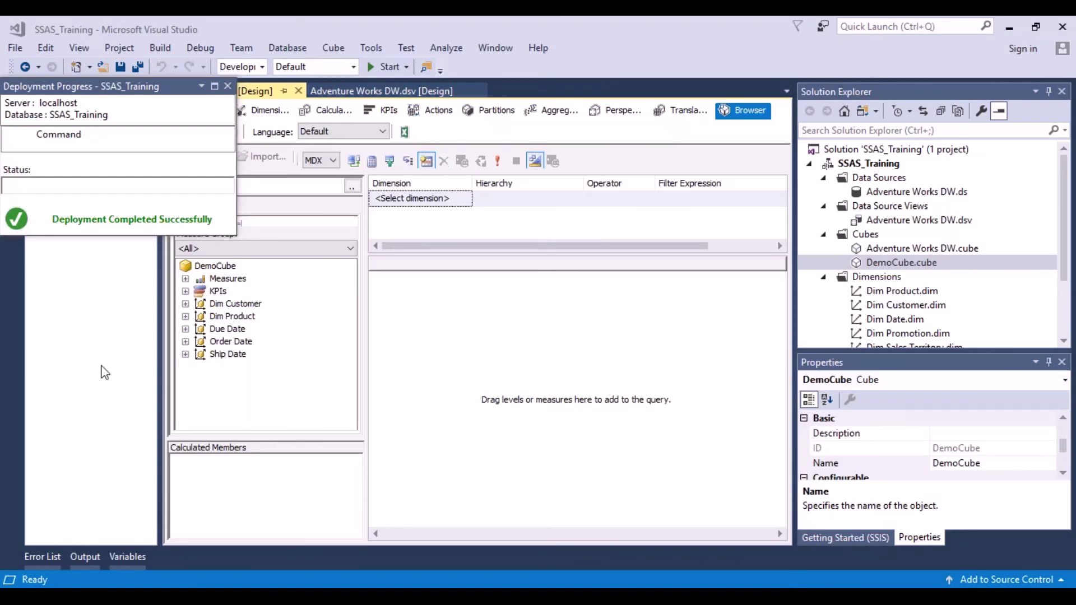
- Add the Total Sales calculated measure to the DemoCube browser query and execute the query
{"action": "left_click", "coordinate": [186, 279]}
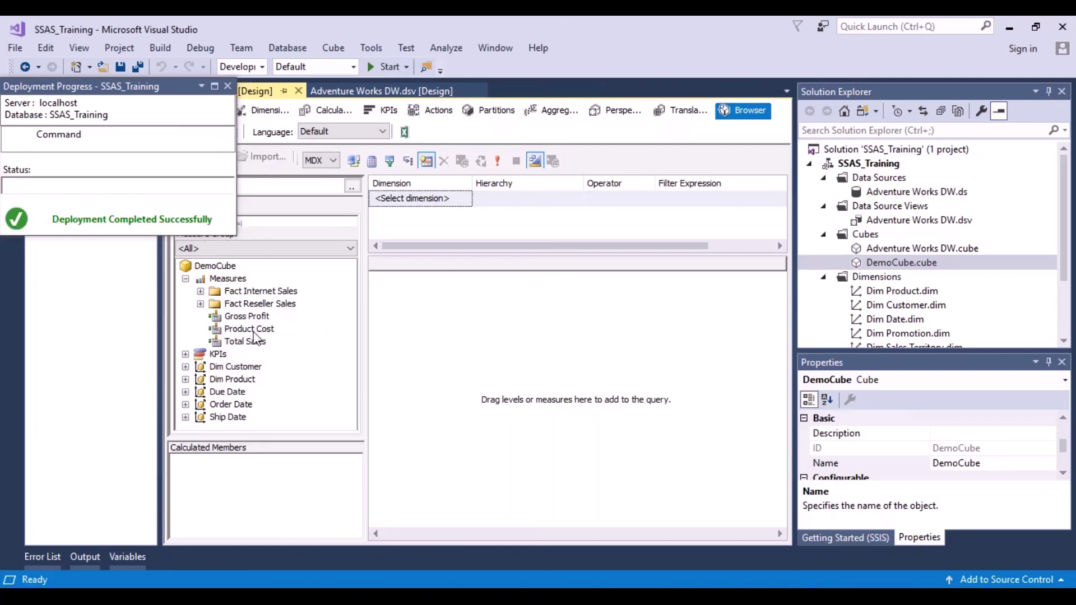
{"action": "left_click_drag", "start_coordinate": [255, 348], "coordinate": [392, 297]}
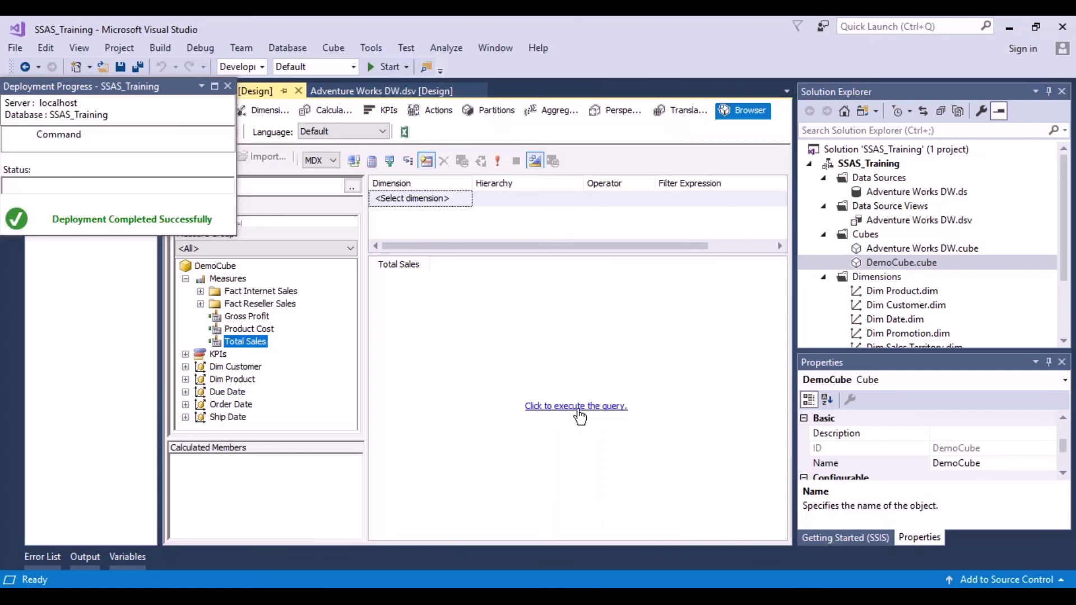
{"action": "left_click", "coordinate": [579, 415]}
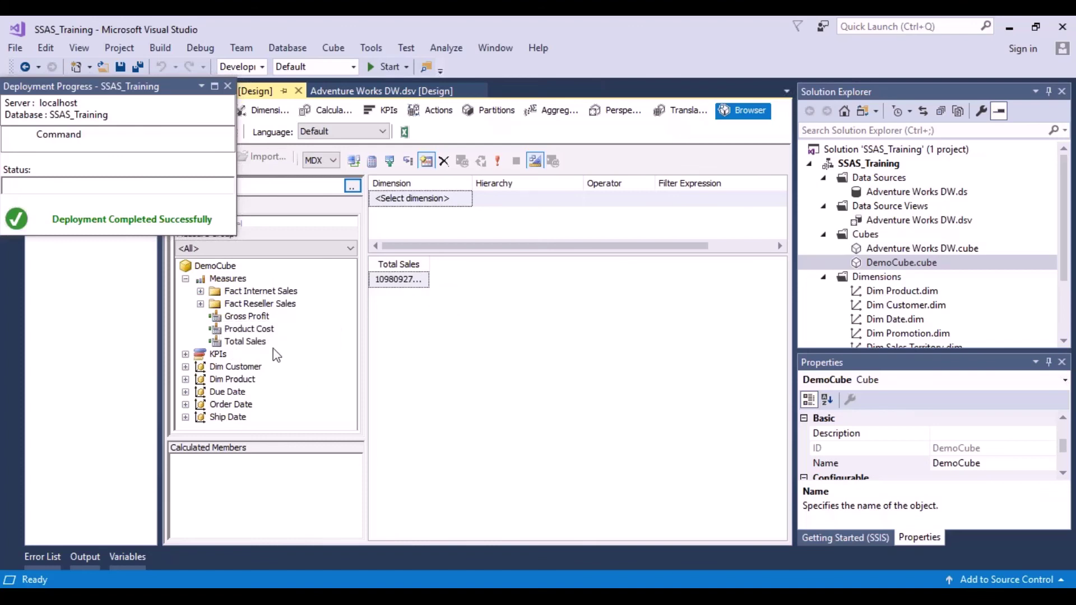
- Add the Product Cost and Gross Profit measures to the query beside Total Sales and execute the query again
{"action": "left_click_drag", "start_coordinate": [247, 331], "coordinate": [440, 292]}
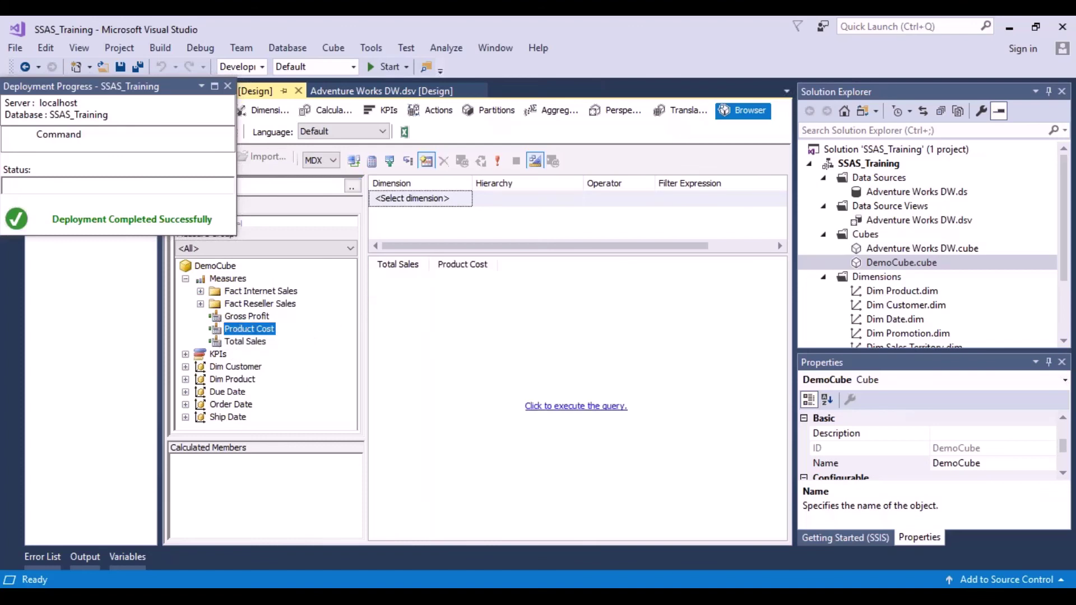
{"action": "left_click", "coordinate": [248, 317]}
{"action": "left_click_drag", "start_coordinate": [250, 321], "coordinate": [535, 280]}
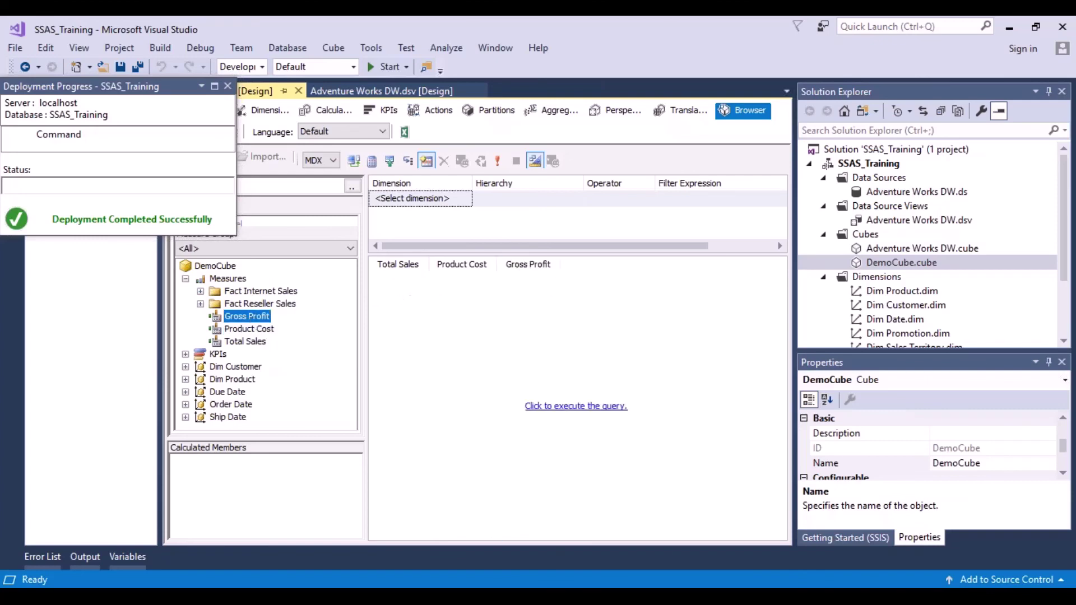
{"action": "left_click", "coordinate": [580, 414]}
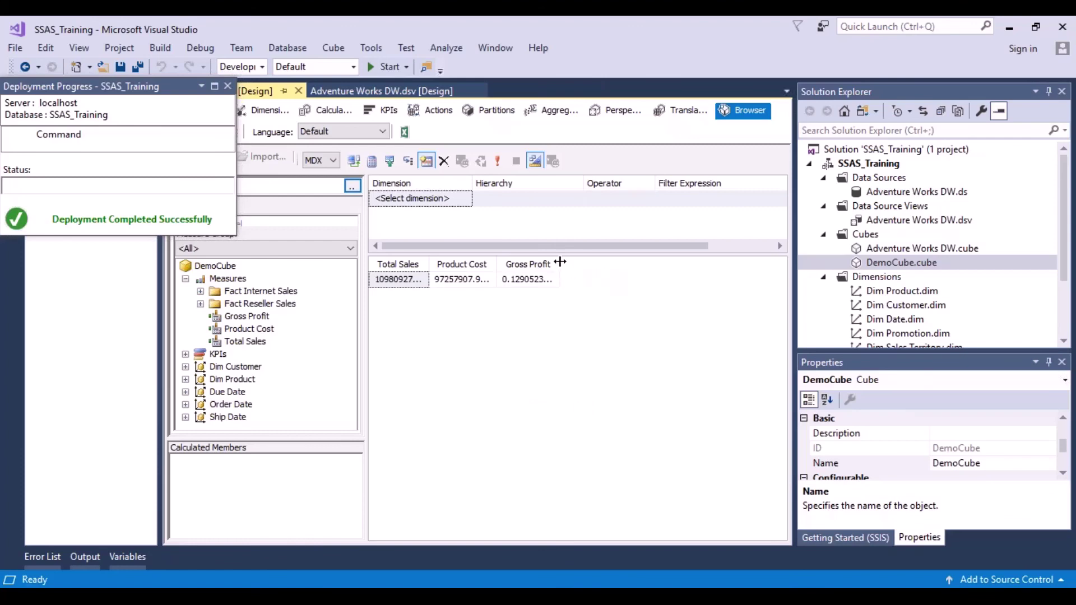
- Widen the Gross Profit, Product Cost and Total Sales result columns enough to show their full values
{"action": "left_click_drag", "start_coordinate": [560, 264], "coordinate": [624, 279]}
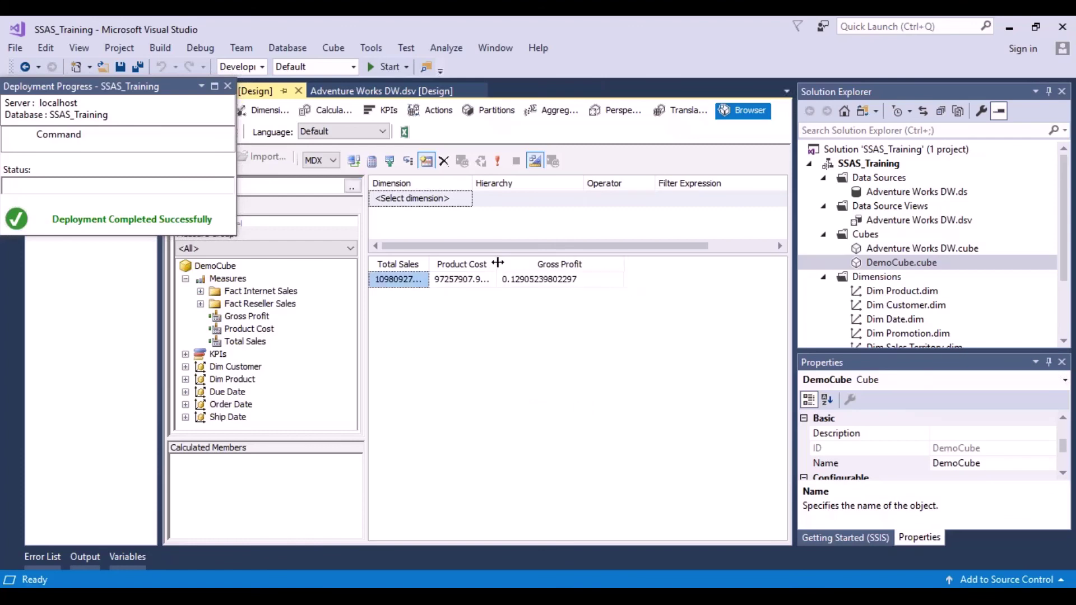
{"action": "left_click_drag", "start_coordinate": [497, 264], "coordinate": [529, 264]}
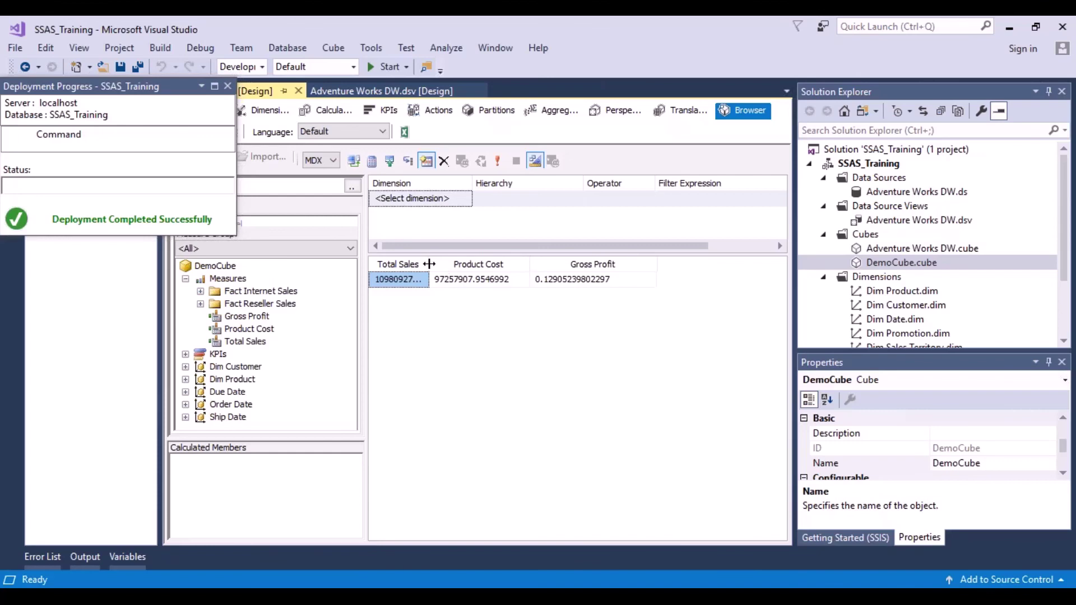
{"action": "left_click_drag", "start_coordinate": [430, 264], "coordinate": [465, 271]}
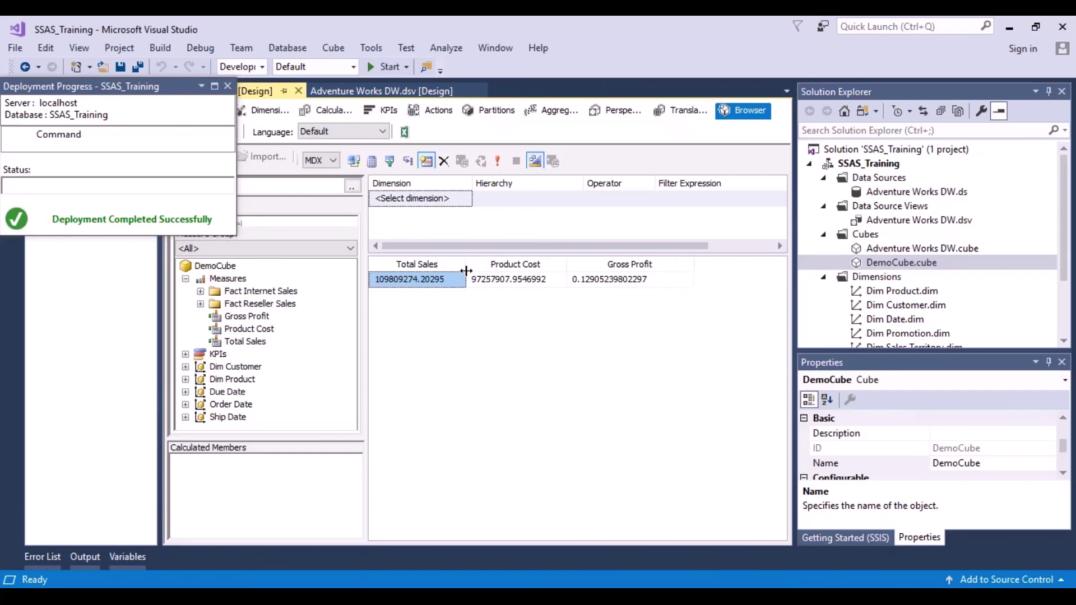